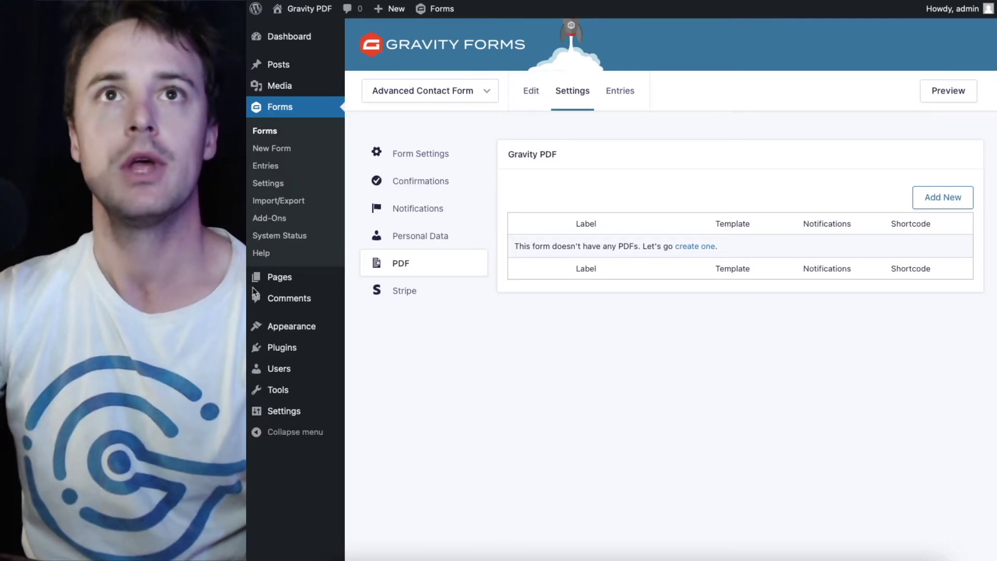
- Start a new PDF, open the form's personal data settings, and return to the PDF list
{"action": "left_click", "coordinate": [940, 198]}
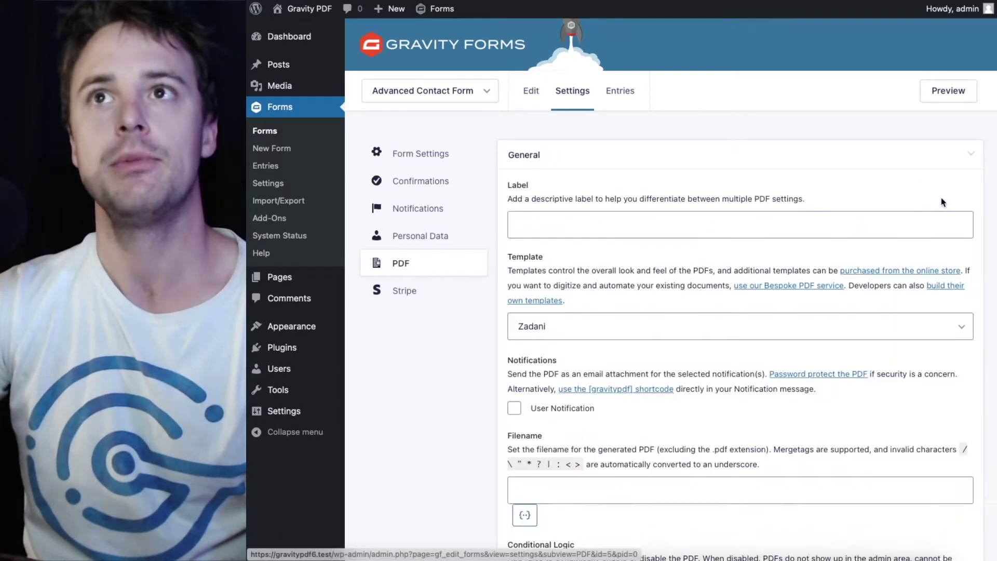
{"action": "left_click", "coordinate": [572, 218]}
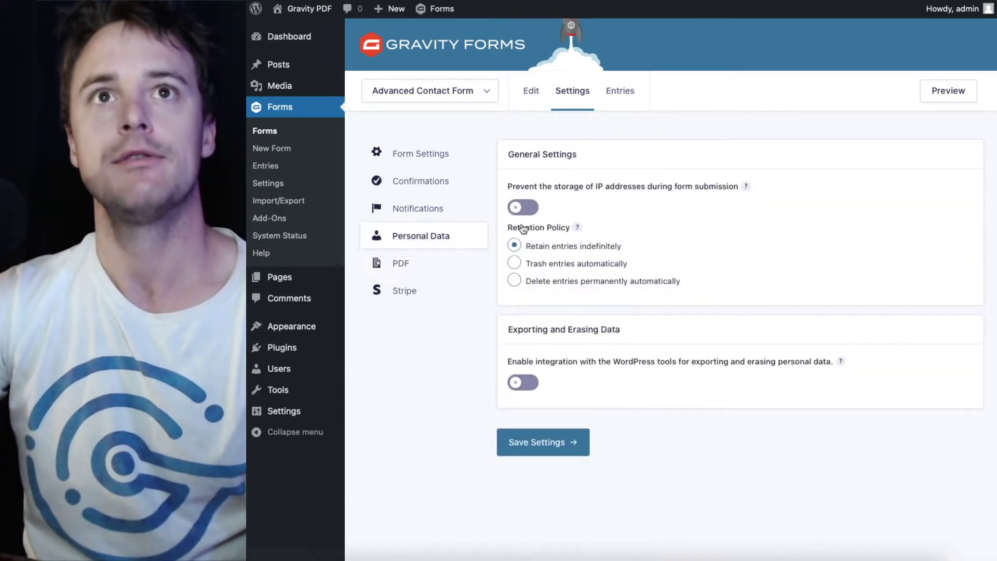
{"action": "left_click", "coordinate": [430, 90]}
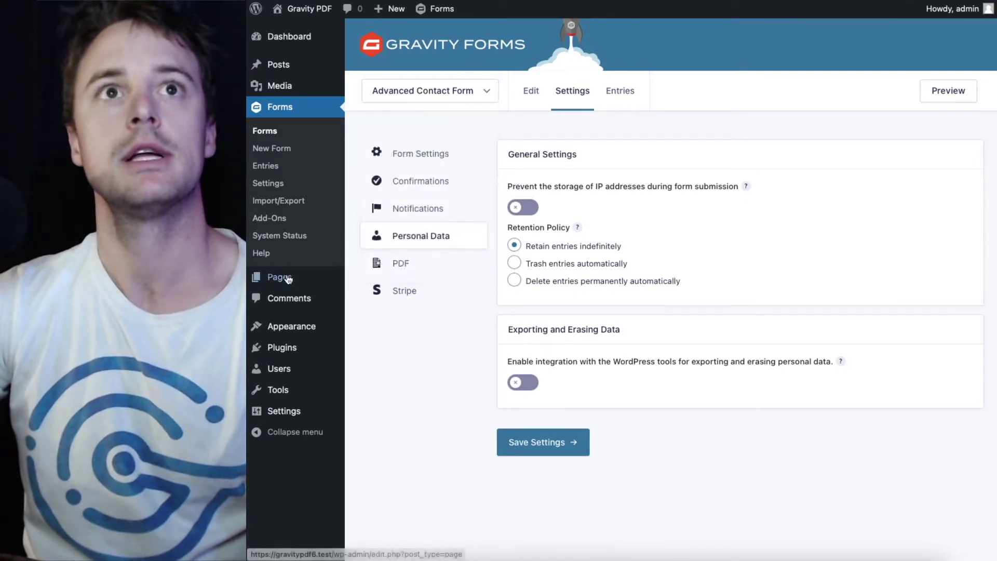
{"action": "mouse_move", "coordinate": [571, 90]}
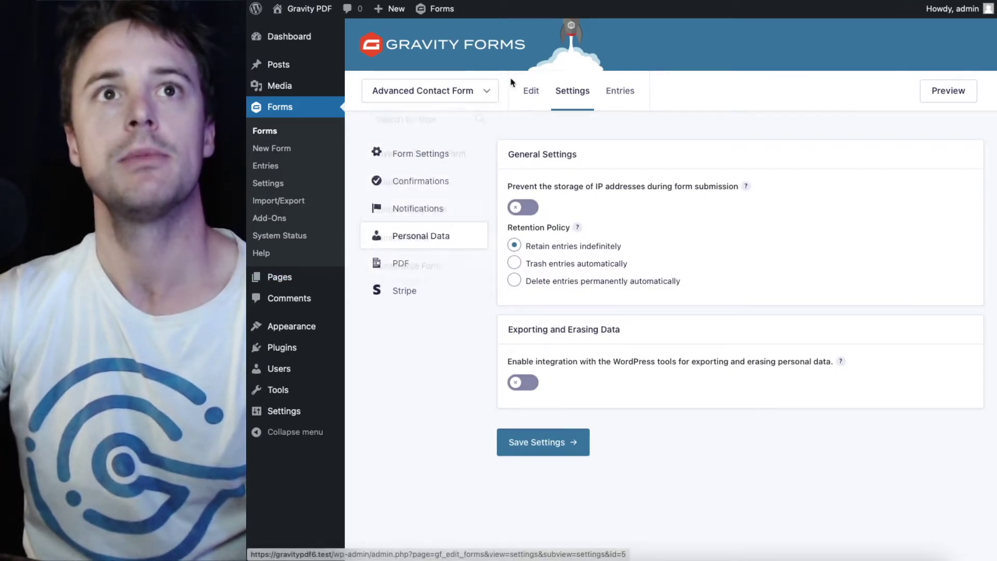
{"action": "left_click", "coordinate": [576, 252]}
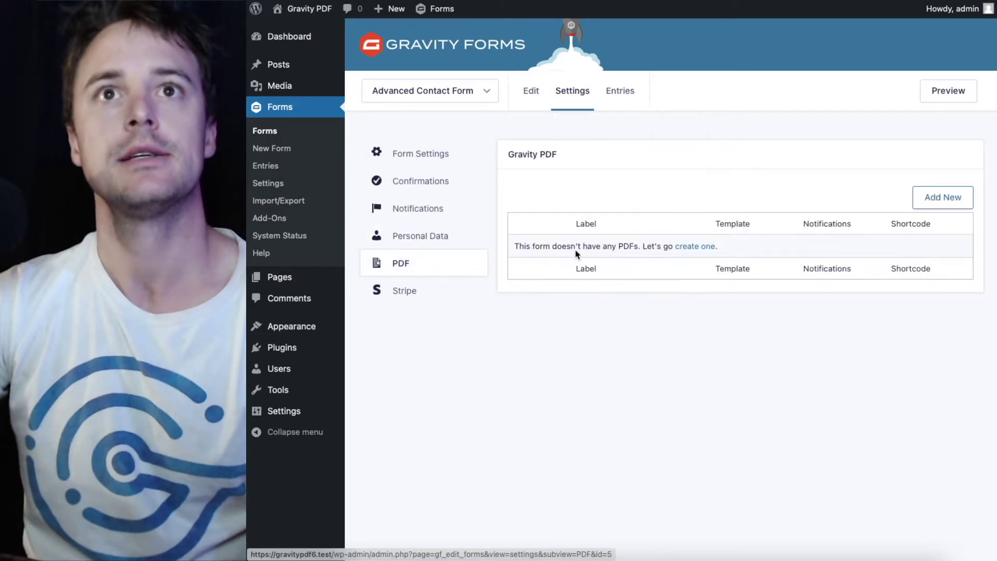
- Add a new PDF labelled 'Contact' and reuse that label as its filename
{"action": "left_click", "coordinate": [961, 197]}
{"action": "left_click", "coordinate": [619, 222]}
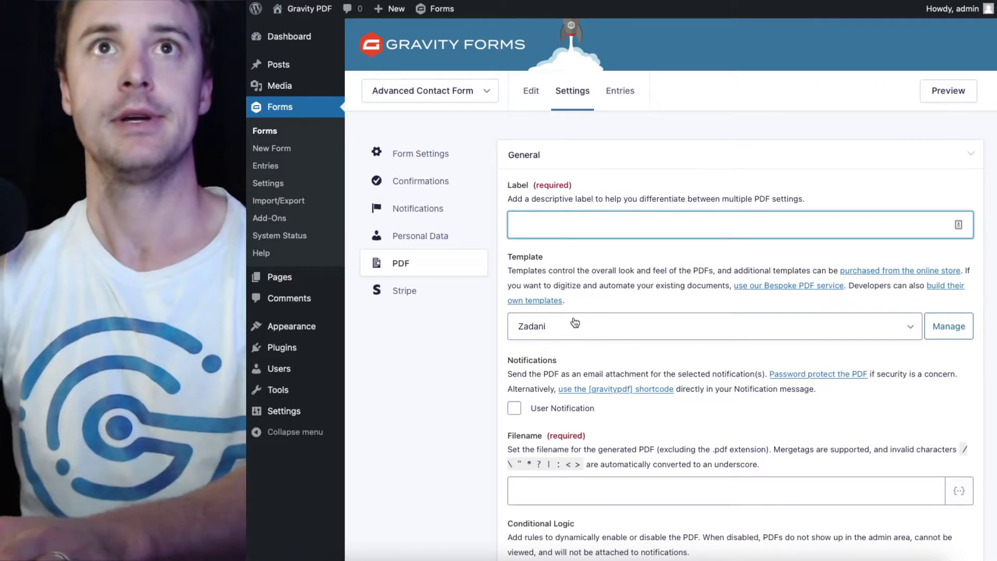
{"action": "type", "text": "L"}
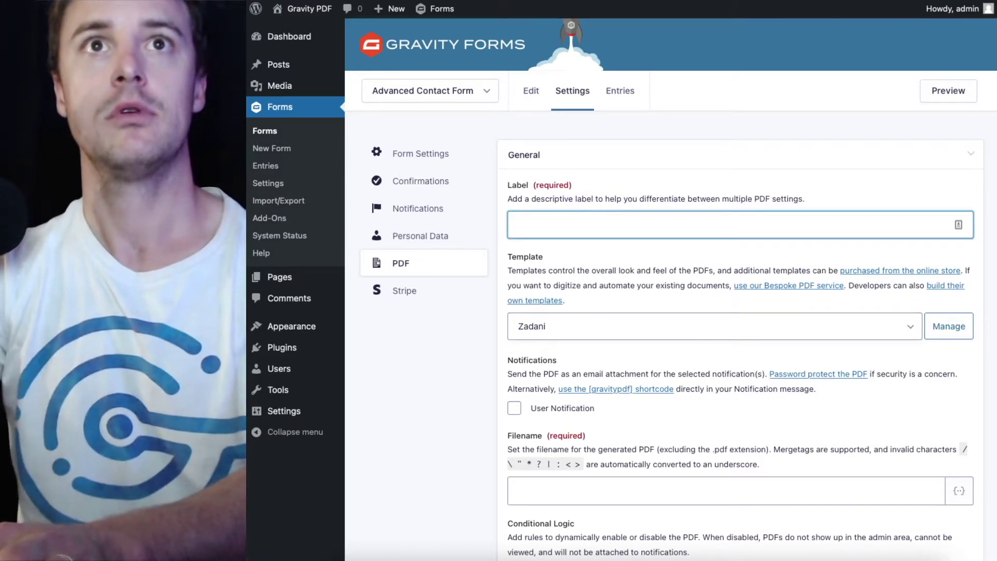
{"action": "type", "text": "Contact"}
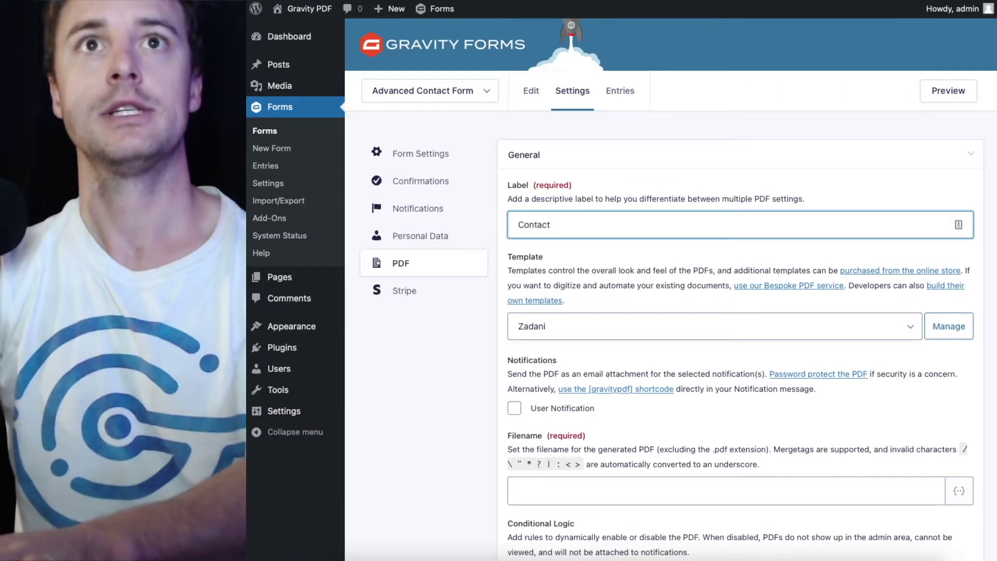
{"action": "key", "text": "ctrl+a"}
{"action": "key", "text": "ctrl+c"}
{"action": "scroll", "coordinate": [545, 441], "scroll_direction": "down", "scroll_amount": 1}
{"action": "left_click", "coordinate": [524, 470]}
{"action": "key", "text": "ctrl+v"}
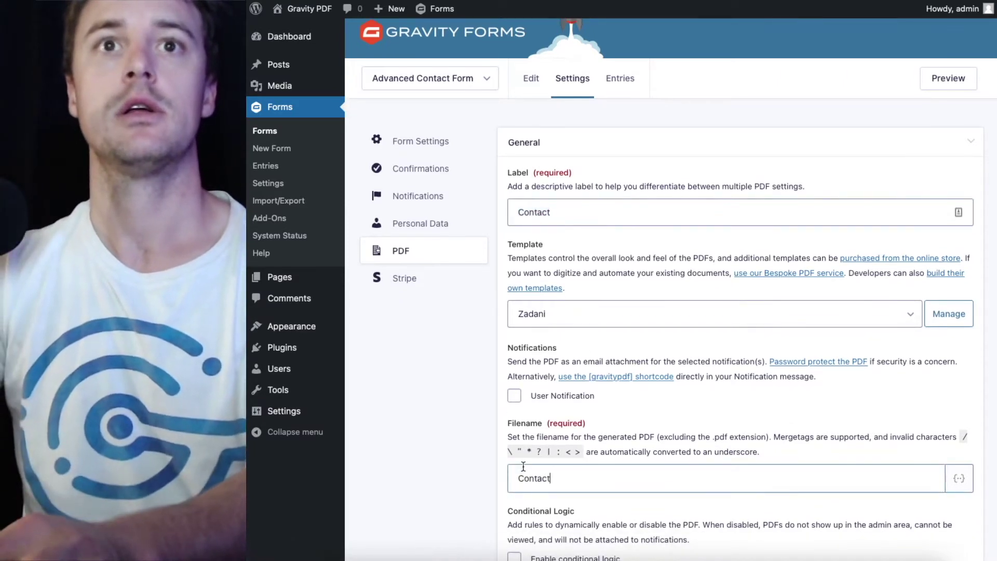
- Keep Zadani as the PDF template and scroll down to the appearance settings
{"action": "scroll", "coordinate": [524, 466], "scroll_direction": "down", "scroll_amount": 3}
{"action": "left_click", "coordinate": [608, 253]}
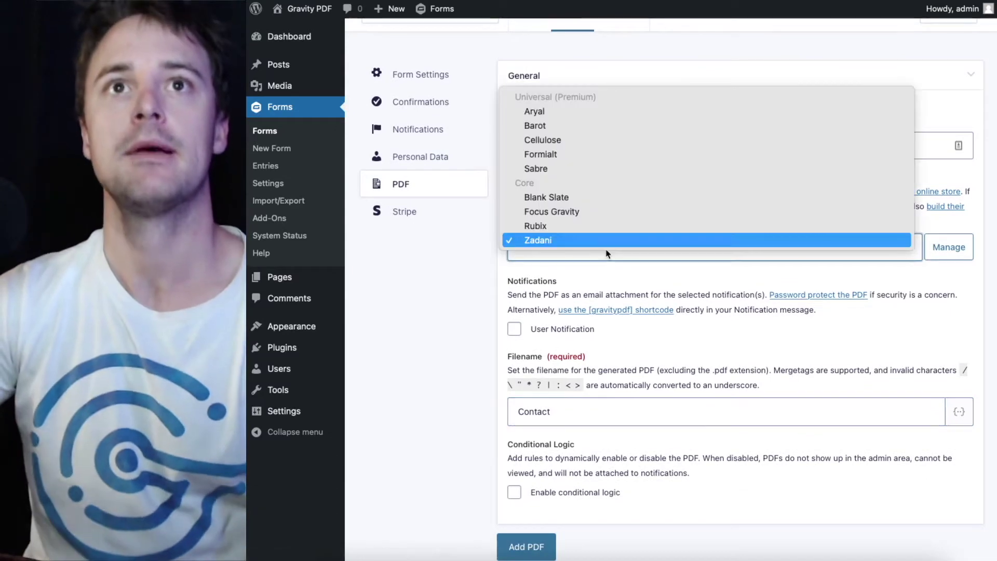
{"action": "left_click", "coordinate": [614, 241]}
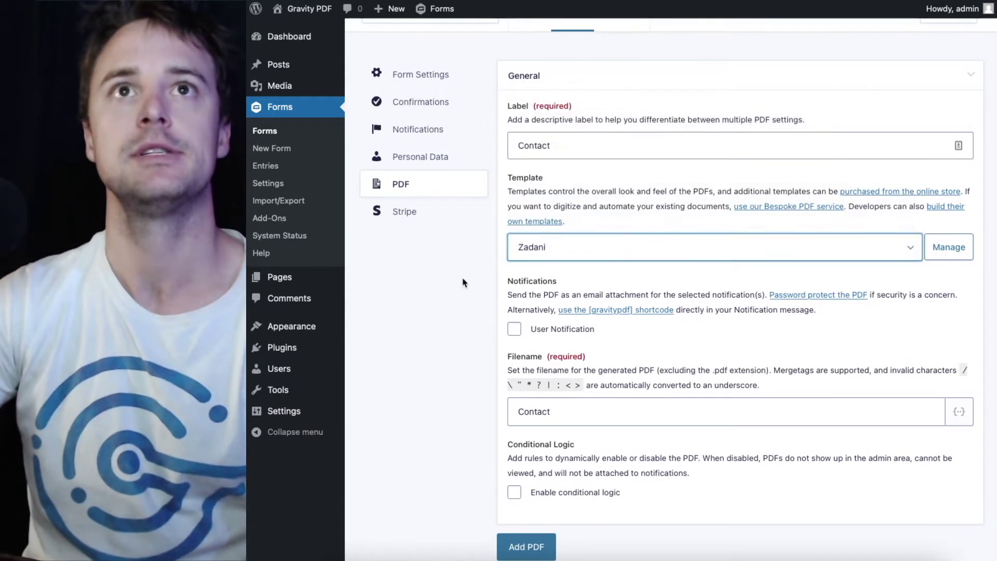
{"action": "scroll", "coordinate": [463, 283], "scroll_direction": "down", "scroll_amount": 3}
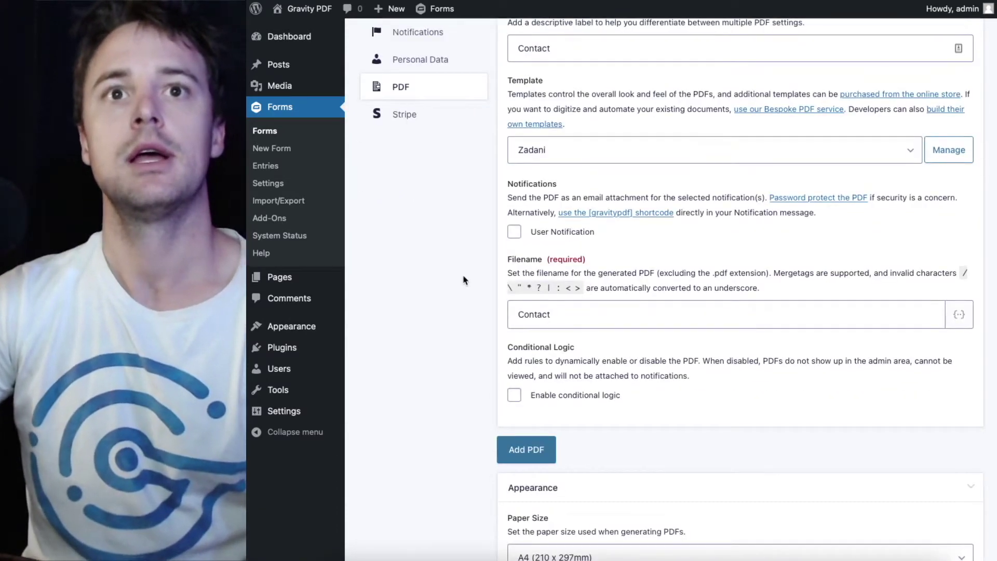
{"action": "scroll", "coordinate": [464, 280], "scroll_direction": "down", "scroll_amount": 5}
{"action": "scroll", "coordinate": [464, 280], "scroll_direction": "down", "scroll_amount": 5}
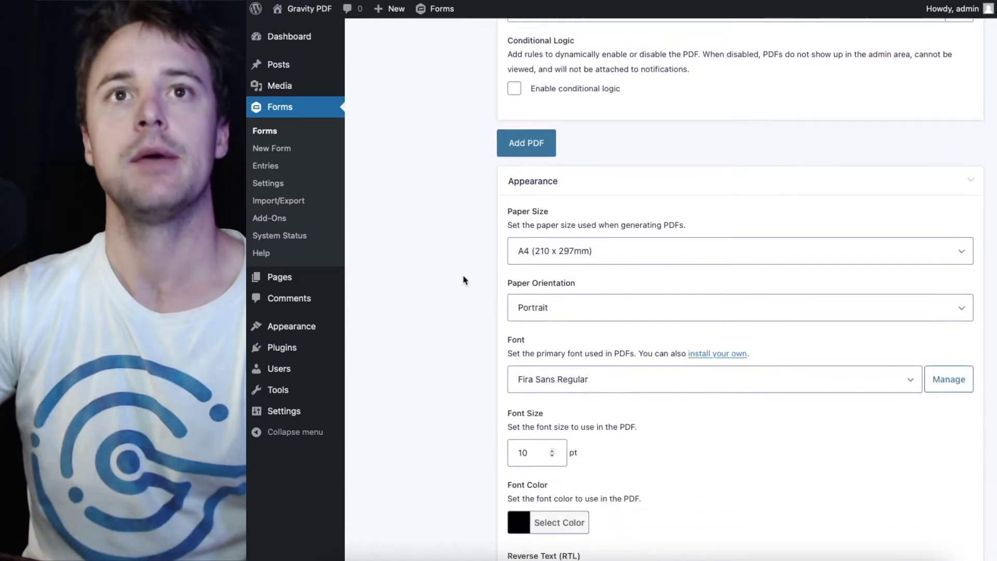
{"action": "scroll", "coordinate": [465, 280], "scroll_direction": "down", "scroll_amount": 1}
- Choose Letter (8.5 x 11in) paper size with Landscape orientation
{"action": "left_click", "coordinate": [615, 221]}
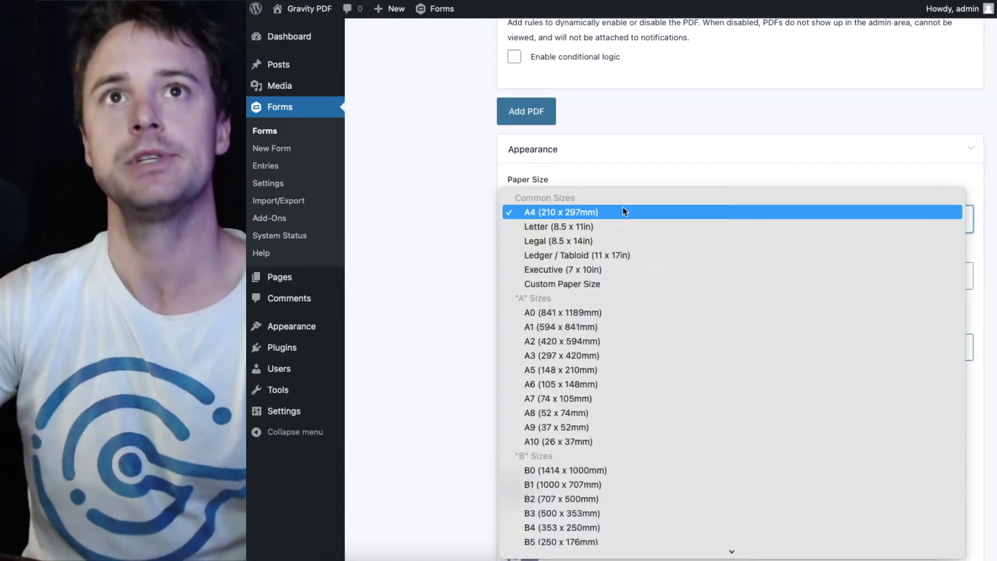
{"action": "left_click", "coordinate": [622, 209]}
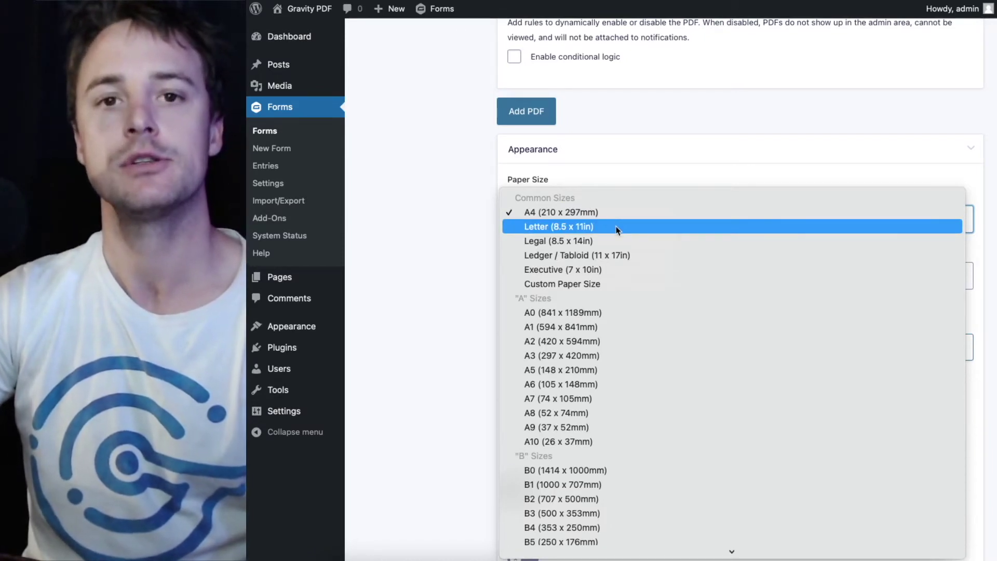
{"action": "left_click", "coordinate": [617, 227]}
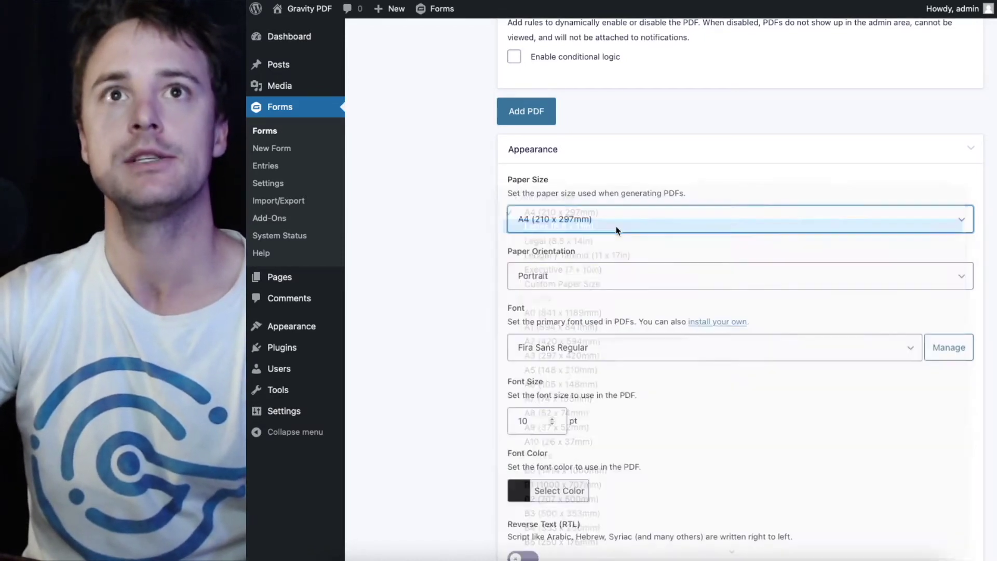
{"action": "left_click", "coordinate": [466, 234]}
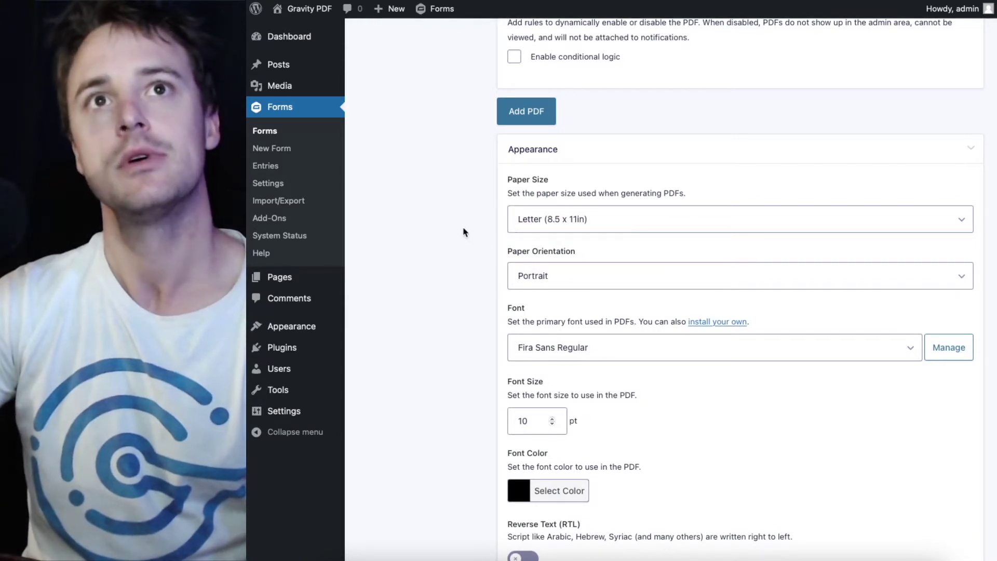
{"action": "left_click", "coordinate": [565, 274]}
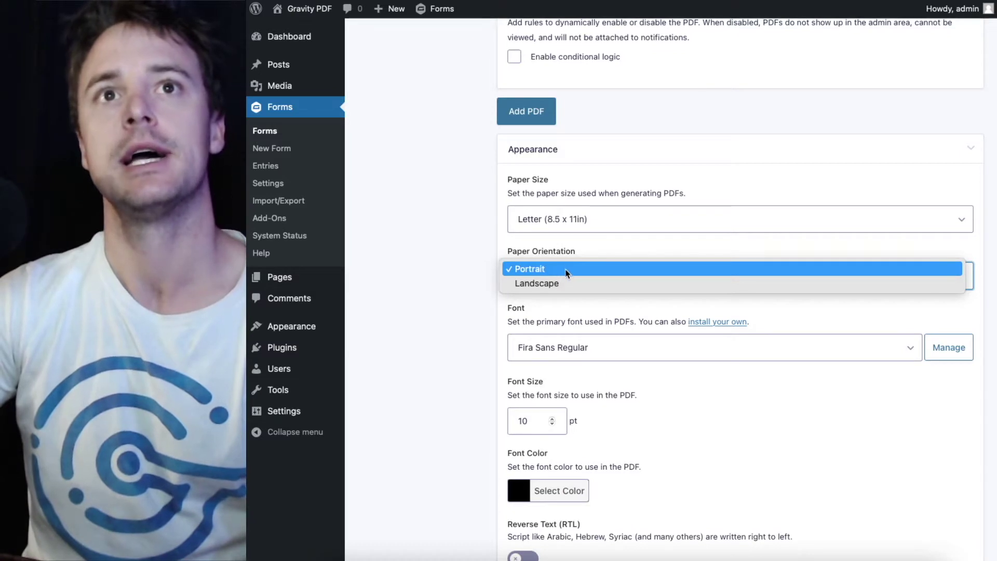
{"action": "left_click", "coordinate": [565, 284]}
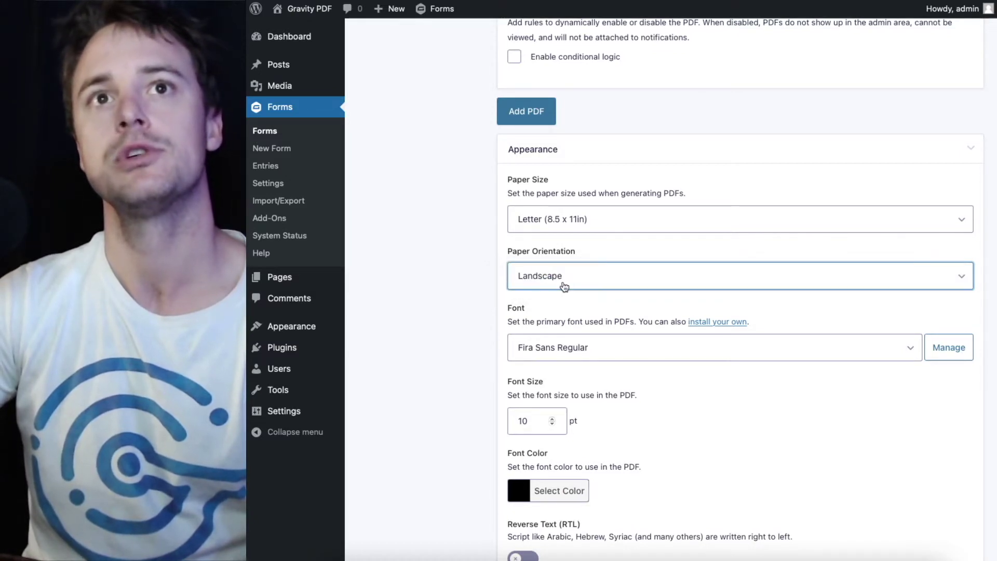
{"action": "left_click", "coordinate": [460, 313]}
{"action": "scroll", "coordinate": [482, 266], "scroll_direction": "down", "scroll_amount": 1}
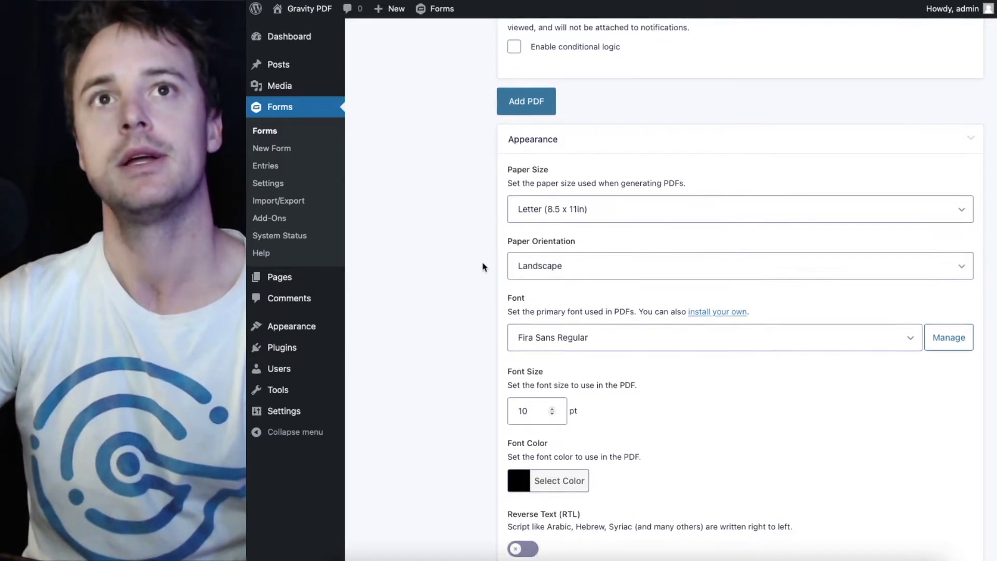
{"action": "scroll", "coordinate": [482, 265], "scroll_direction": "down", "scroll_amount": 1}
{"action": "scroll", "coordinate": [482, 263], "scroll_direction": "down", "scroll_amount": 1}
{"action": "scroll", "coordinate": [485, 257], "scroll_direction": "down", "scroll_amount": 2}
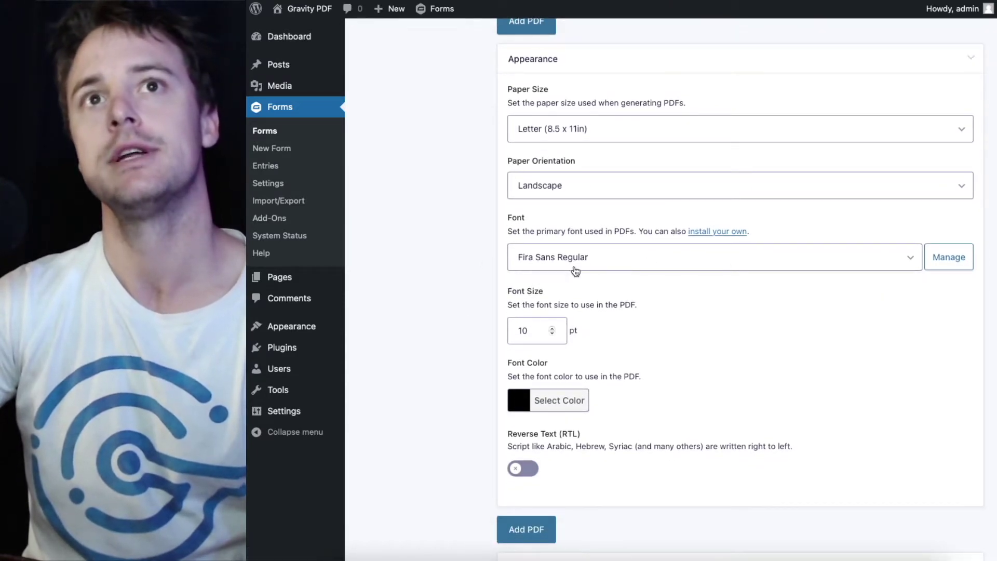
- Browse the font list and choose Free Sans as the PDF font
{"action": "left_click", "coordinate": [910, 269]}
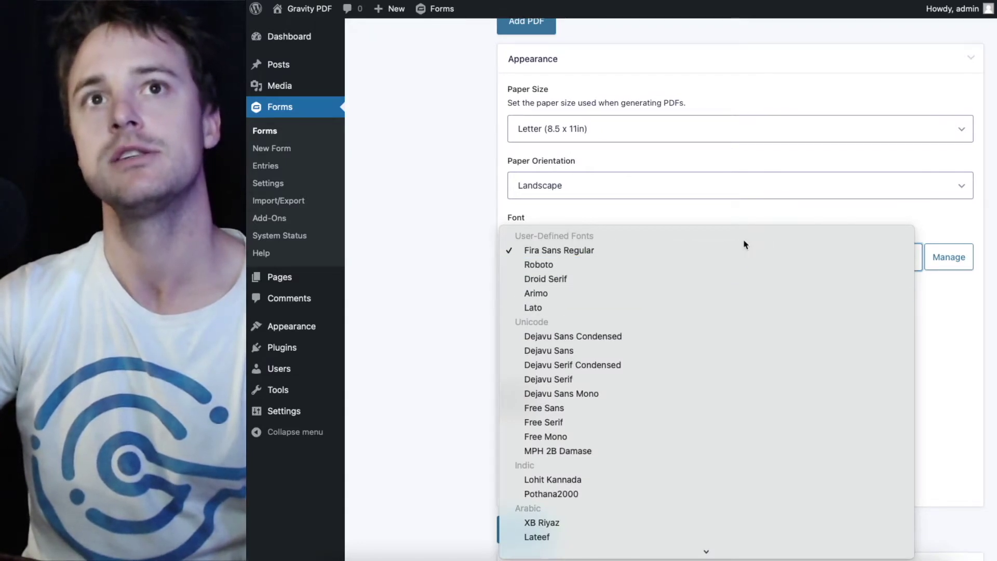
{"action": "scroll", "coordinate": [737, 265], "scroll_direction": "down", "scroll_amount": 1}
{"action": "scroll", "coordinate": [737, 265], "scroll_direction": "down", "scroll_amount": 2}
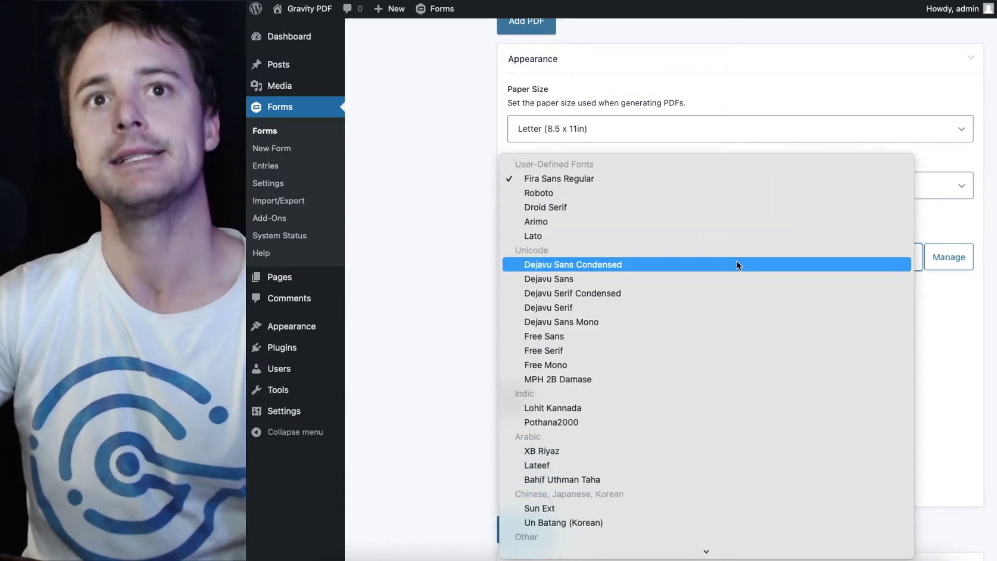
{"action": "scroll", "coordinate": [738, 265], "scroll_direction": "down", "scroll_amount": 2}
{"action": "scroll", "coordinate": [738, 265], "scroll_direction": "down", "scroll_amount": 1}
{"action": "scroll", "coordinate": [737, 265], "scroll_direction": "down", "scroll_amount": 1}
{"action": "scroll", "coordinate": [738, 264], "scroll_direction": "down", "scroll_amount": 3}
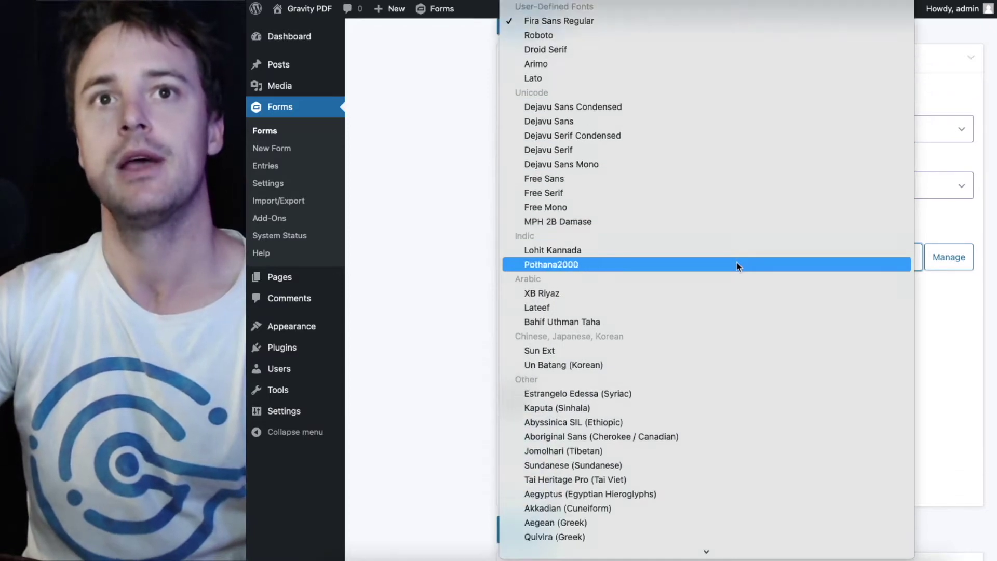
{"action": "scroll", "coordinate": [737, 265], "scroll_direction": "down", "scroll_amount": 1}
{"action": "scroll", "coordinate": [738, 266], "scroll_direction": "down", "scroll_amount": 5}
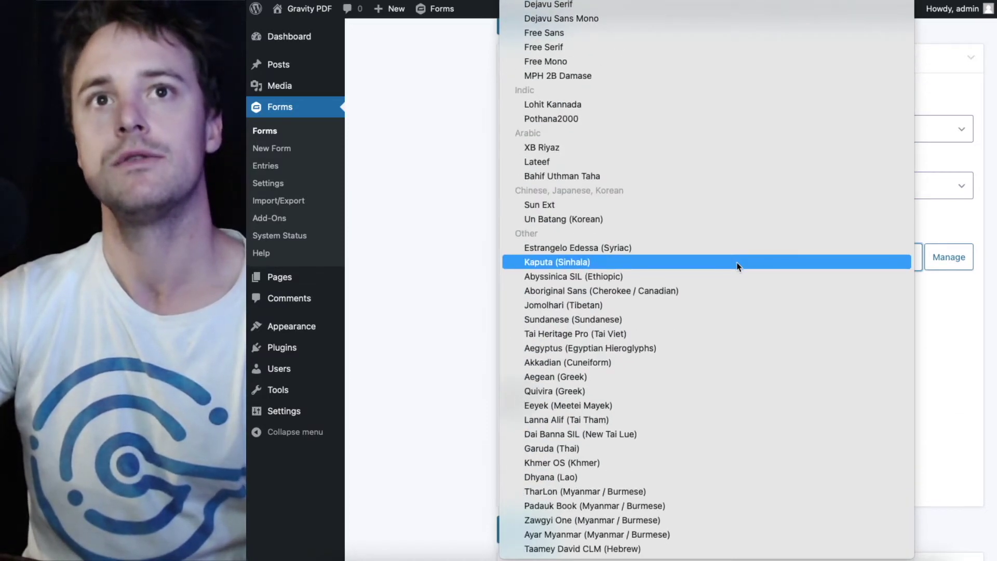
{"action": "scroll", "coordinate": [737, 266], "scroll_direction": "up", "scroll_amount": 4}
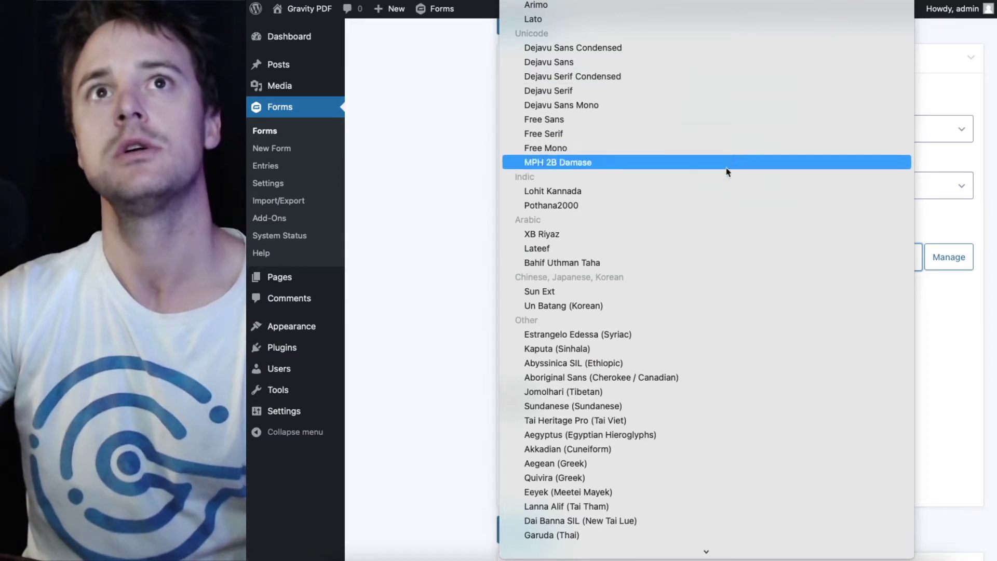
{"action": "scroll", "coordinate": [733, 221], "scroll_direction": "down", "scroll_amount": 1}
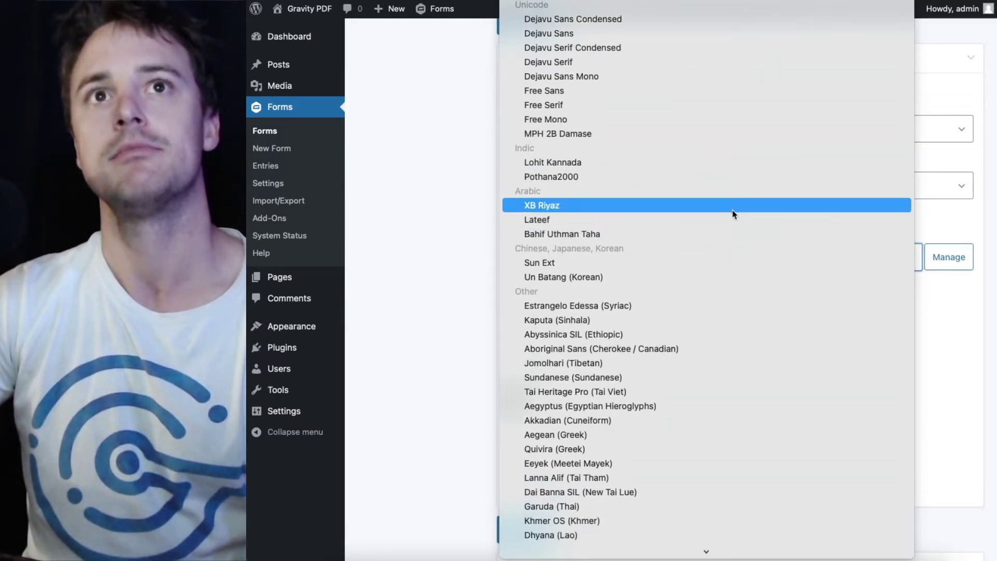
{"action": "scroll", "coordinate": [731, 230], "scroll_direction": "up", "scroll_amount": 1}
{"action": "scroll", "coordinate": [731, 231], "scroll_direction": "up", "scroll_amount": 1}
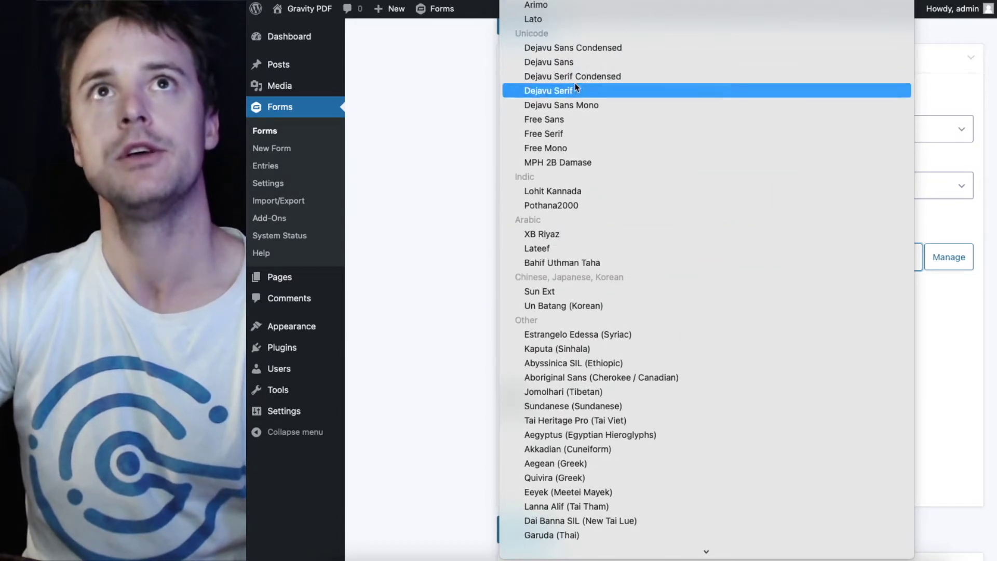
{"action": "left_click", "coordinate": [566, 121]}
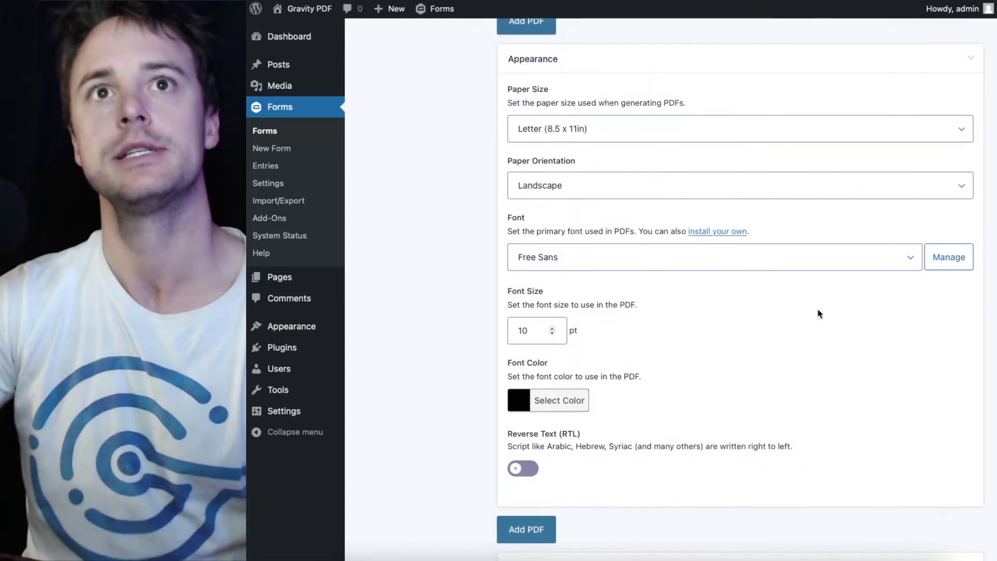
- Raise the font size to 12 pt and set the font colour to dark grey (#262626)
{"action": "left_click", "coordinate": [551, 328]}
{"action": "left_click", "coordinate": [552, 328]}
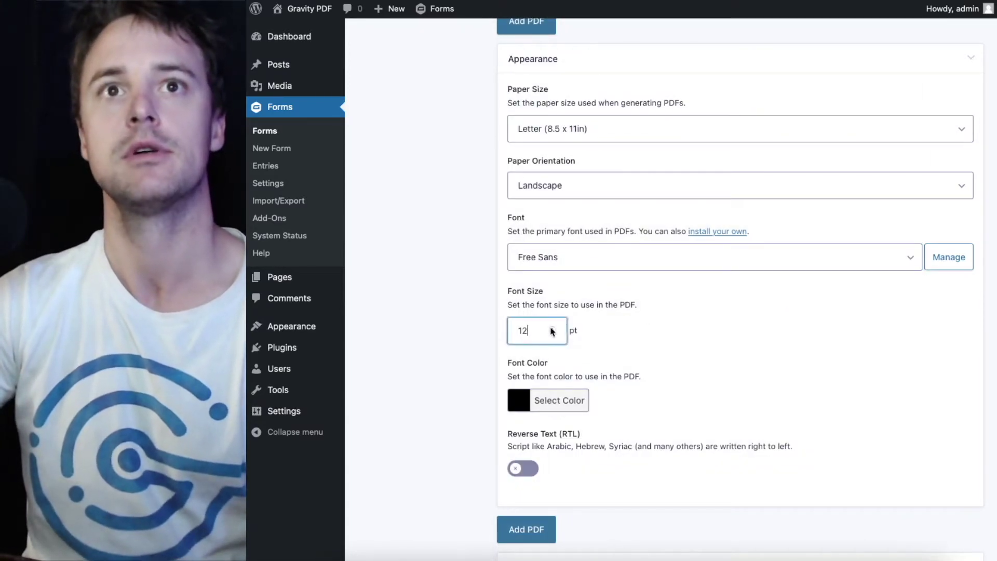
{"action": "left_click", "coordinate": [557, 405]}
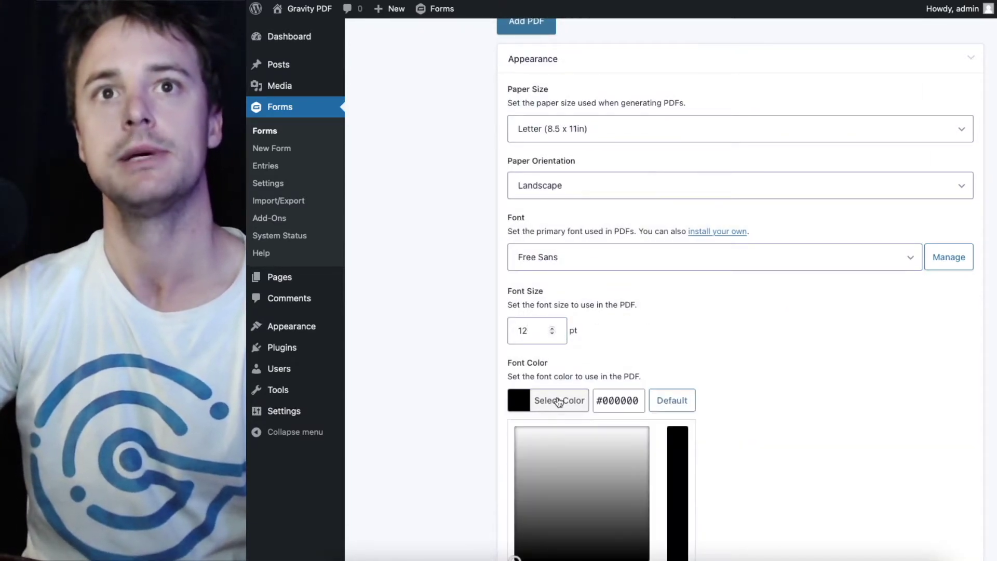
{"action": "scroll", "coordinate": [831, 359], "scroll_direction": "down", "scroll_amount": 2}
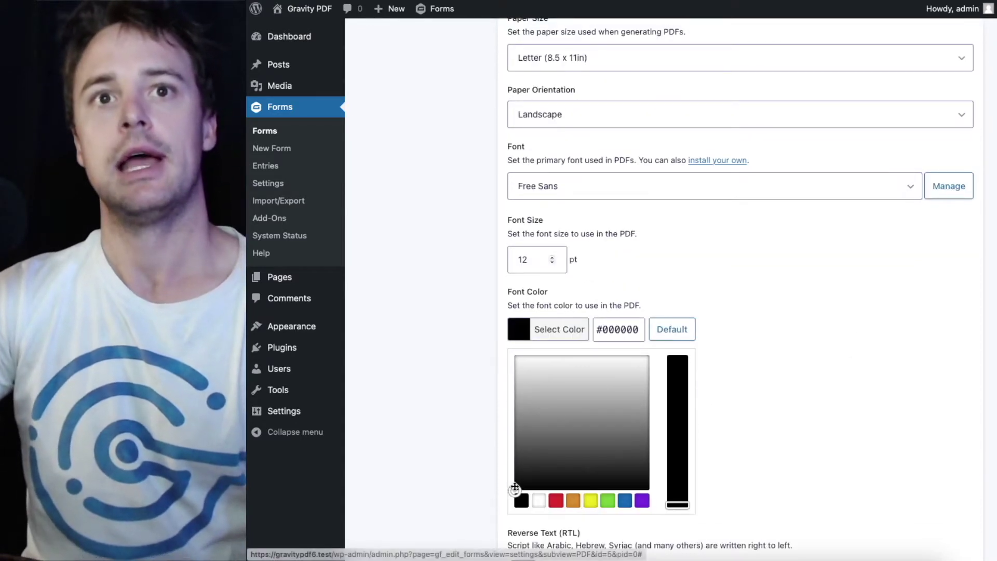
{"action": "left_click_drag", "start_coordinate": [515, 491], "coordinate": [515, 485]}
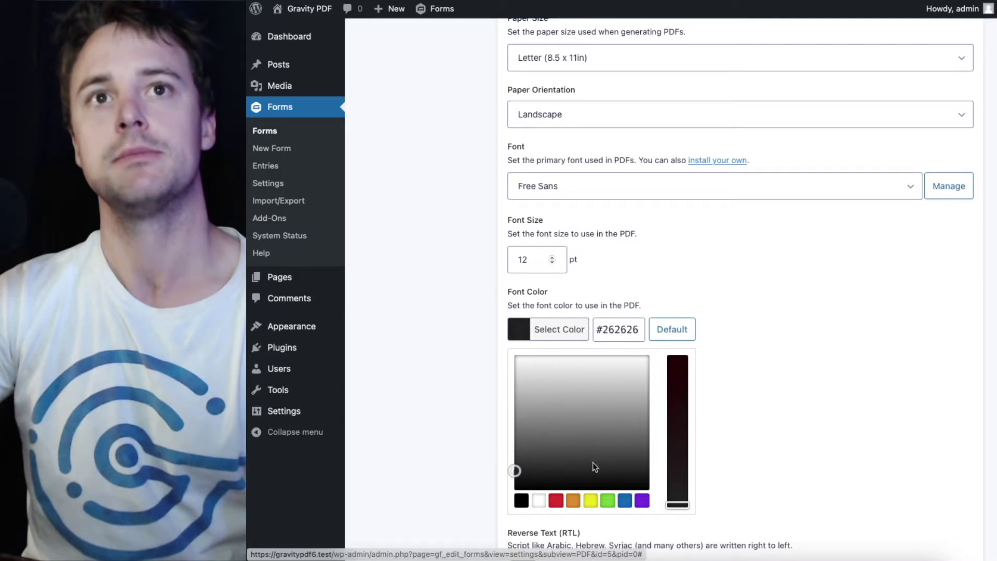
{"action": "left_click", "coordinate": [831, 430]}
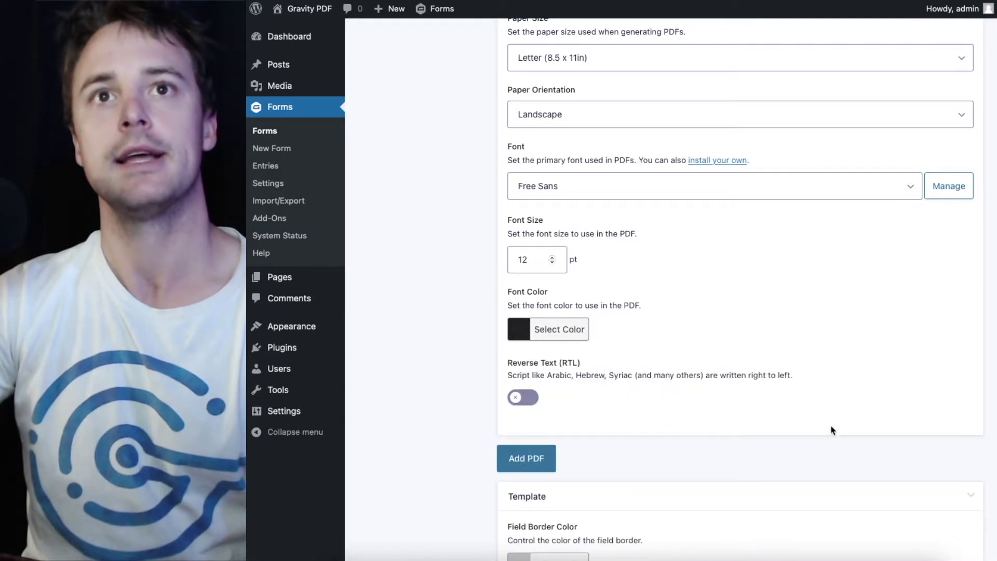
- Save the new Contact PDF and view an entry's generated PDF
{"action": "left_click", "coordinate": [534, 460]}
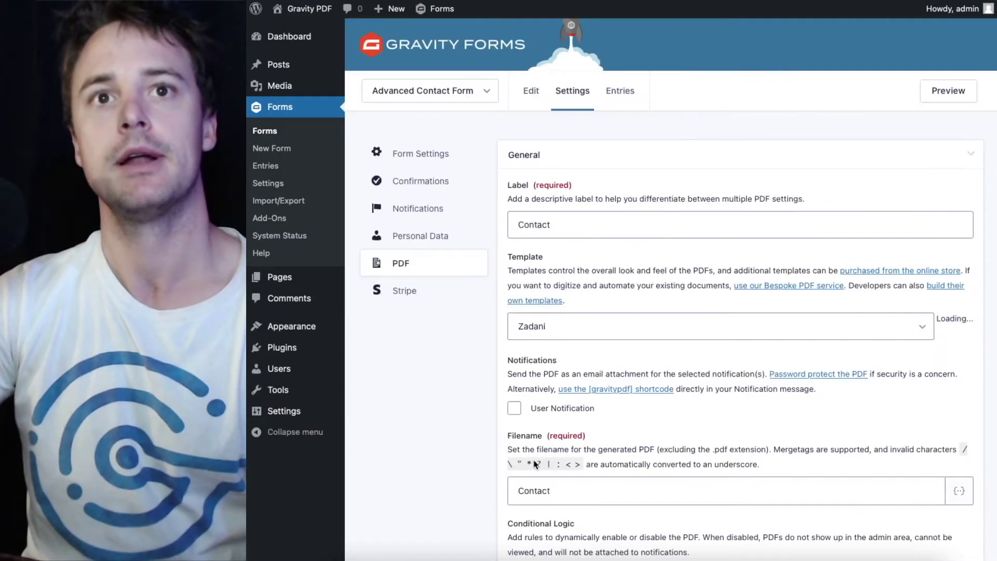
{"action": "left_click", "coordinate": [634, 85]}
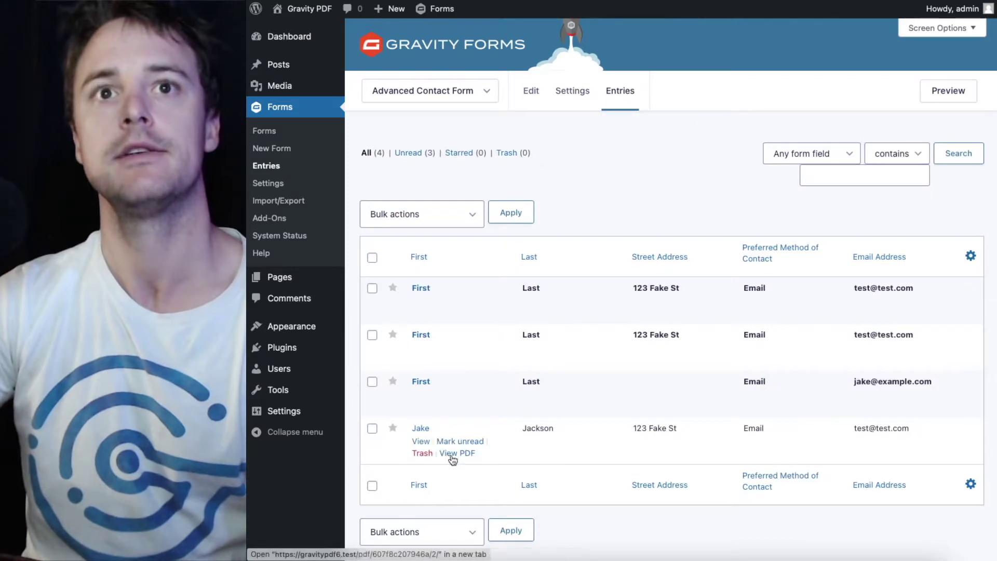
{"action": "left_click", "coordinate": [456, 456]}
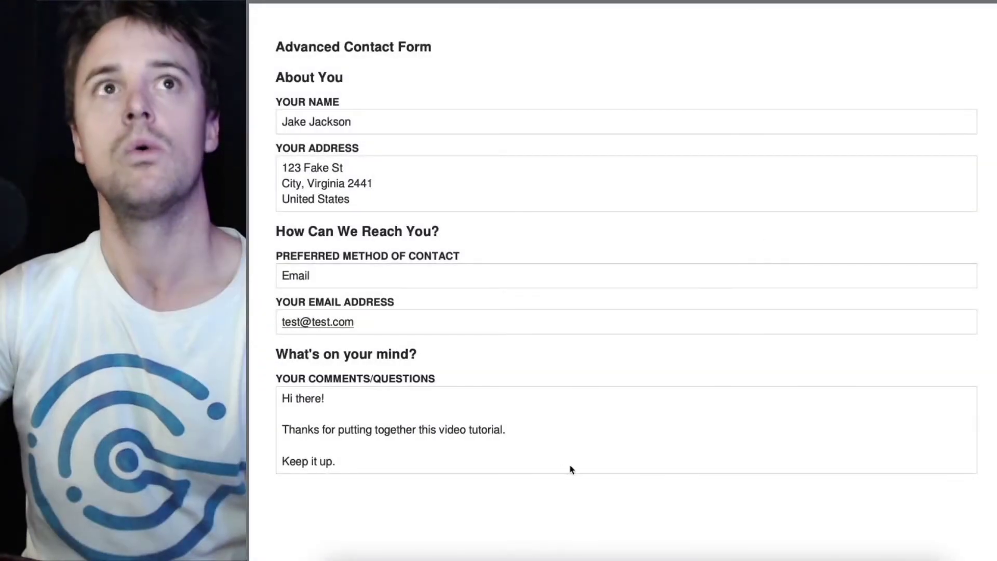
{"action": "left_click", "coordinate": [575, 519]}
{"action": "left_click", "coordinate": [575, 520]}
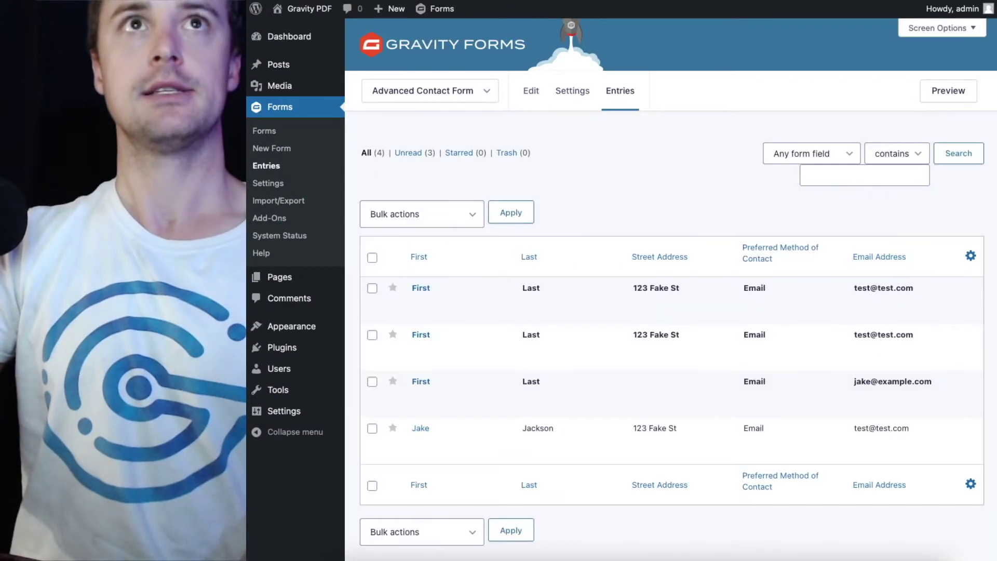
- Change the Contact PDF's paper orientation to Portrait
{"action": "left_click", "coordinate": [575, 252]}
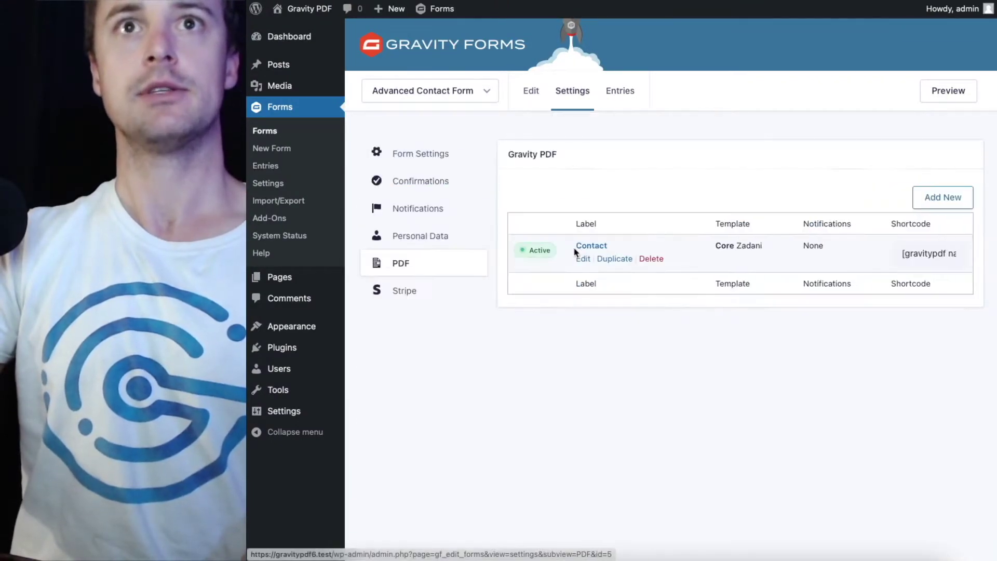
{"action": "left_click", "coordinate": [584, 257]}
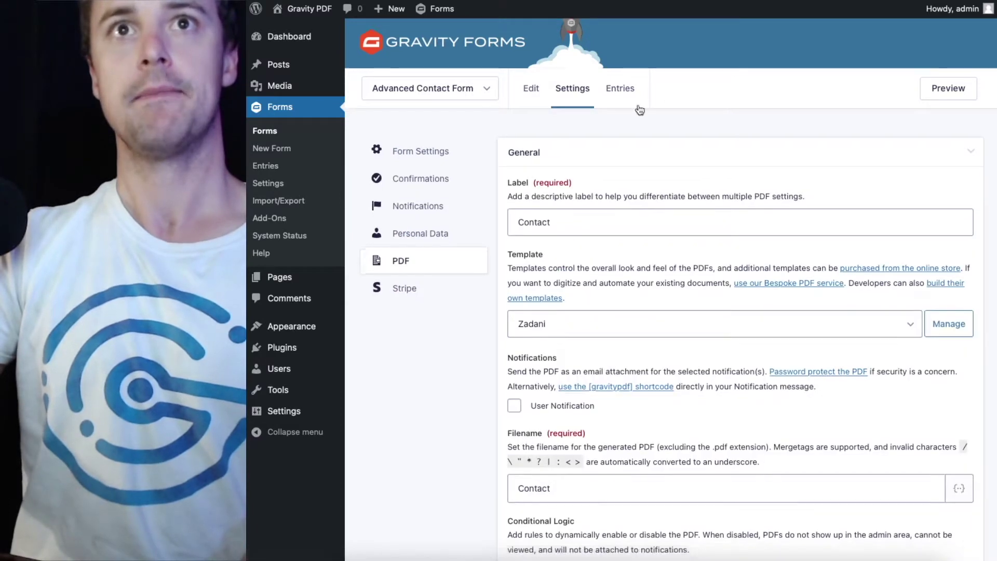
{"action": "scroll", "coordinate": [626, 109], "scroll_direction": "down", "scroll_amount": 1}
{"action": "scroll", "coordinate": [607, 118], "scroll_direction": "down", "scroll_amount": 2}
{"action": "scroll", "coordinate": [607, 119], "scroll_direction": "down", "scroll_amount": 6}
{"action": "scroll", "coordinate": [606, 118], "scroll_direction": "down", "scroll_amount": 2}
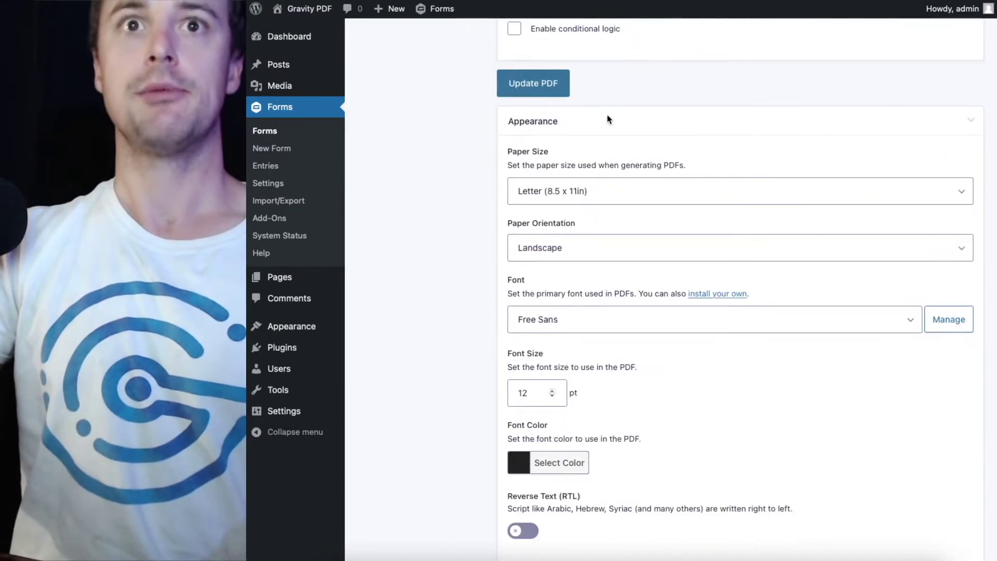
{"action": "left_click", "coordinate": [546, 232]}
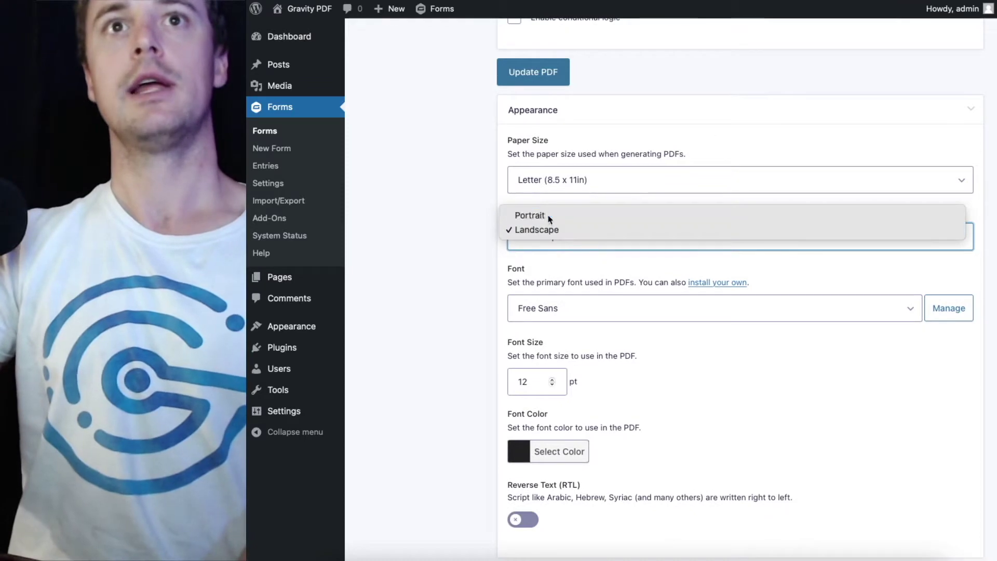
{"action": "left_click", "coordinate": [550, 215]}
- Update the PDF and zoom out the preview to see the full portrait page
{"action": "left_click", "coordinate": [532, 71]}
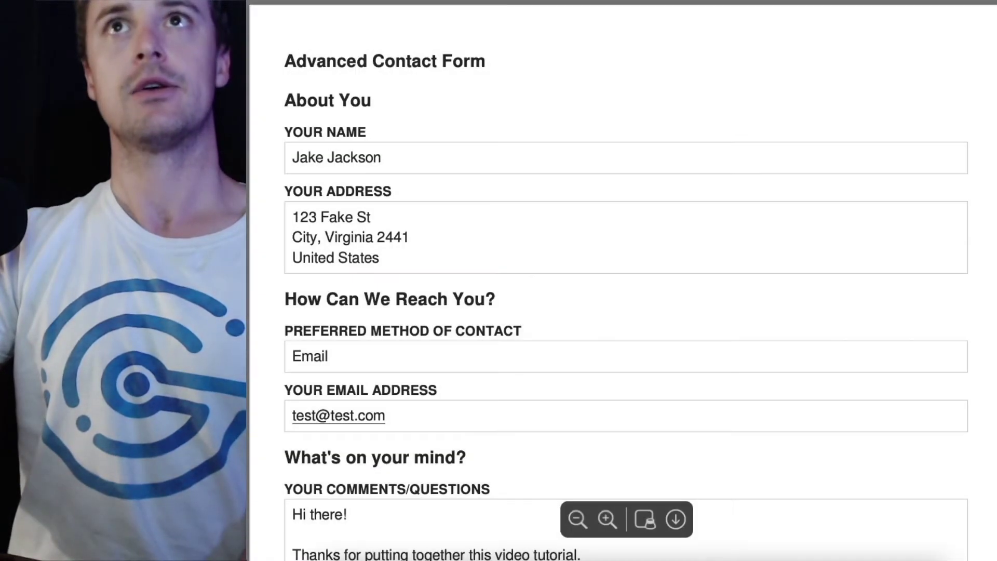
{"action": "left_click", "coordinate": [577, 517]}
{"action": "left_click", "coordinate": [576, 517]}
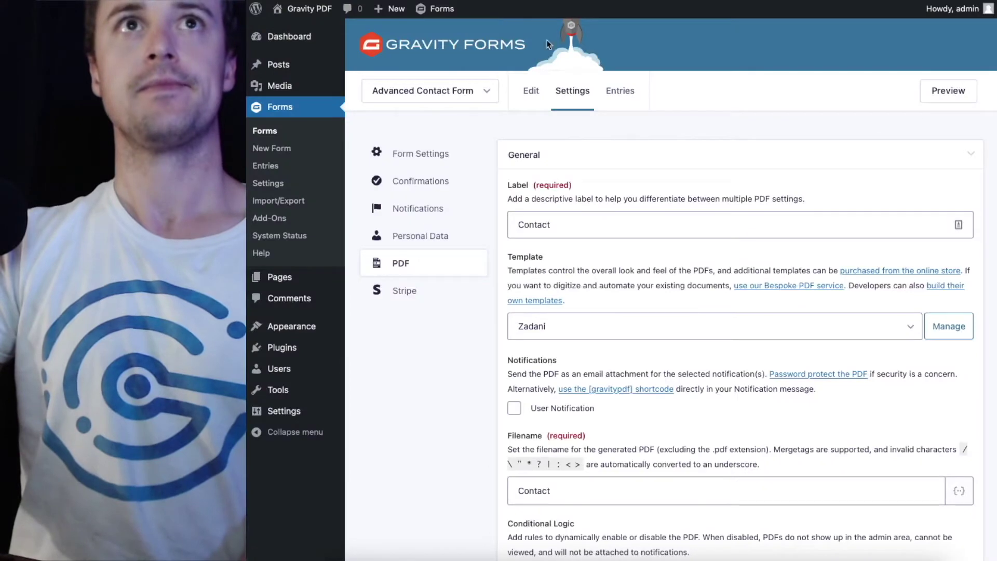
- Set the paper size to Custom Paper Size
{"action": "scroll", "coordinate": [726, 252], "scroll_direction": "down", "scroll_amount": 4}
{"action": "scroll", "coordinate": [726, 253], "scroll_direction": "down", "scroll_amount": 3}
{"action": "scroll", "coordinate": [726, 252], "scroll_direction": "down", "scroll_amount": 3}
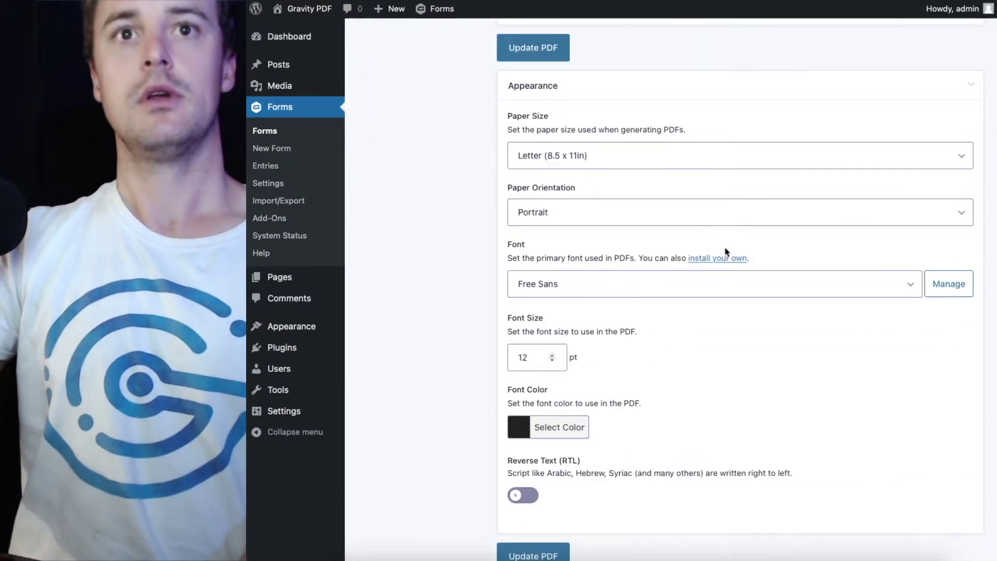
{"action": "scroll", "coordinate": [726, 252], "scroll_direction": "down", "scroll_amount": 3}
{"action": "scroll", "coordinate": [726, 252], "scroll_direction": "down", "scroll_amount": 2}
{"action": "scroll", "coordinate": [728, 252], "scroll_direction": "down", "scroll_amount": 2}
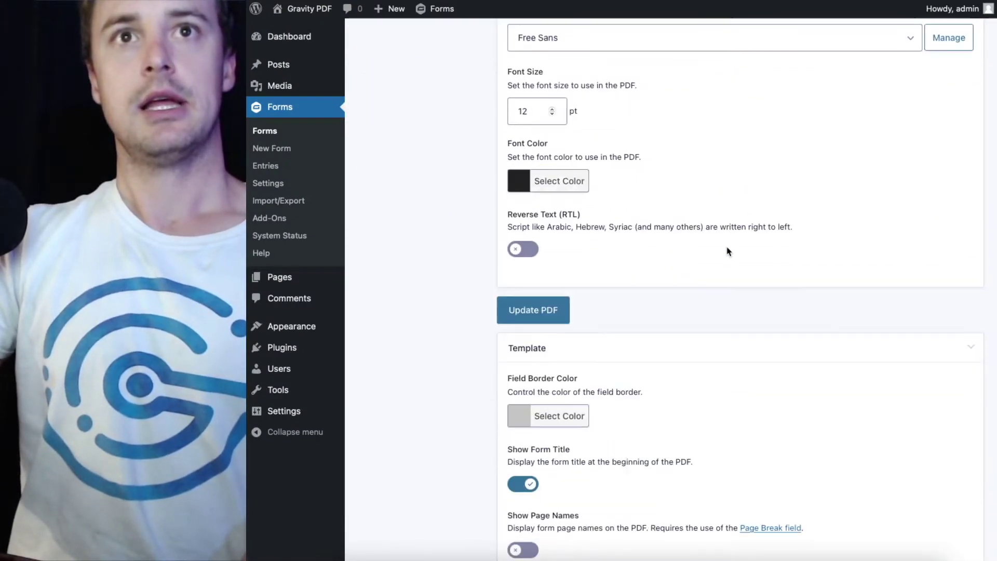
{"action": "scroll", "coordinate": [727, 252], "scroll_direction": "up", "scroll_amount": 7}
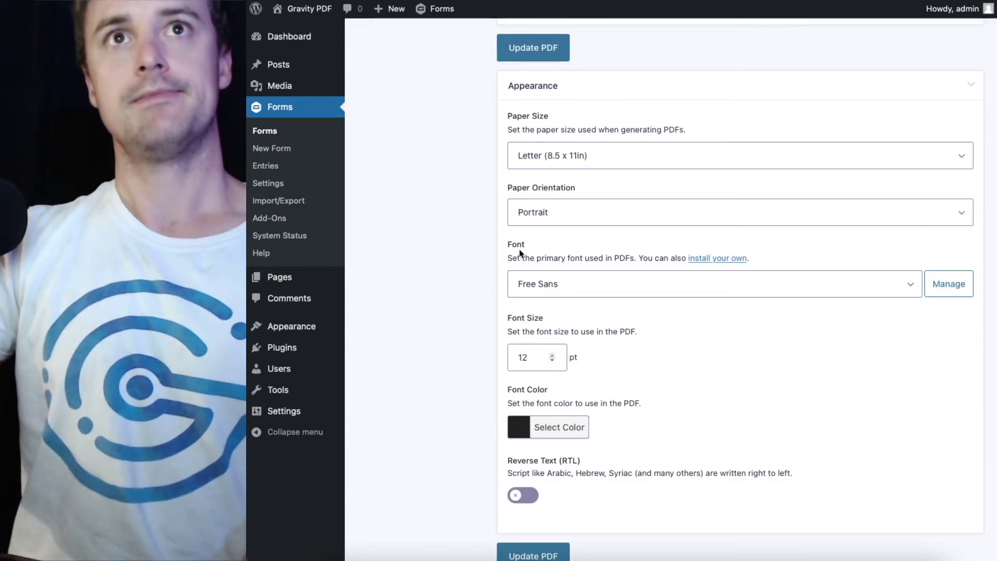
{"action": "left_click", "coordinate": [560, 155]}
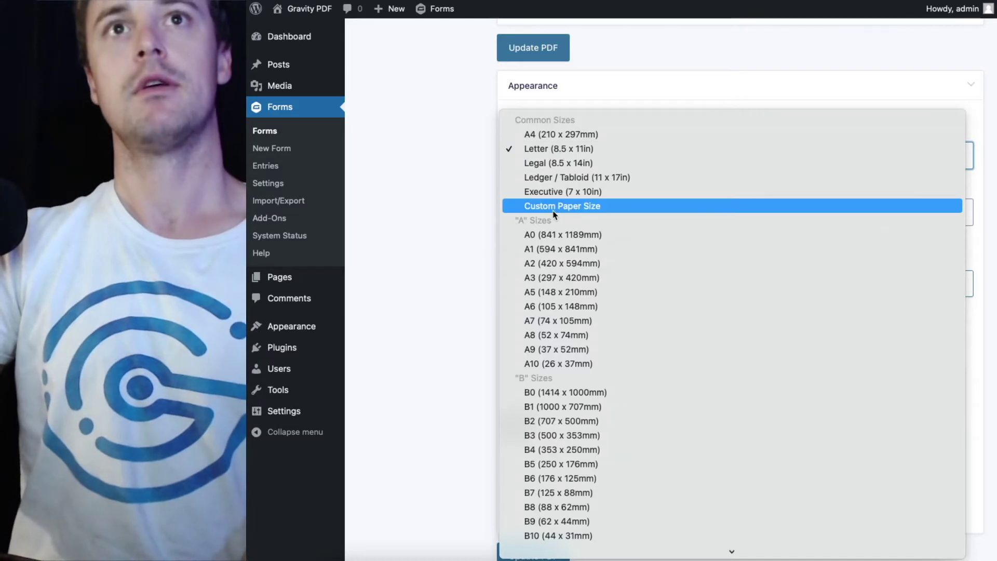
{"action": "scroll", "coordinate": [555, 214], "scroll_direction": "down", "scroll_amount": 2}
{"action": "scroll", "coordinate": [556, 223], "scroll_direction": "down", "scroll_amount": 5}
{"action": "scroll", "coordinate": [557, 231], "scroll_direction": "down", "scroll_amount": 5}
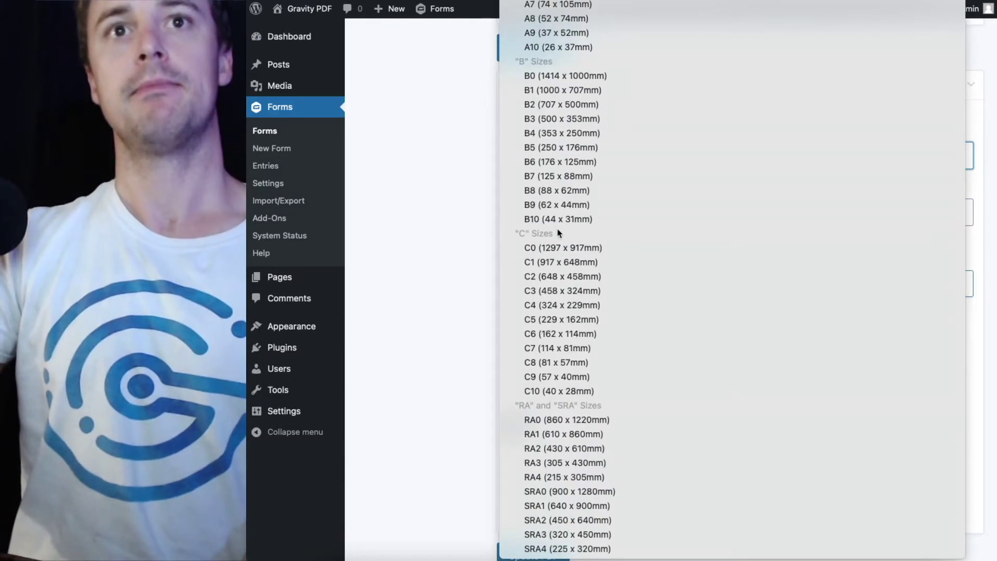
{"action": "scroll", "coordinate": [571, 244], "scroll_direction": "up", "scroll_amount": 4}
{"action": "scroll", "coordinate": [590, 251], "scroll_direction": "up", "scroll_amount": 2}
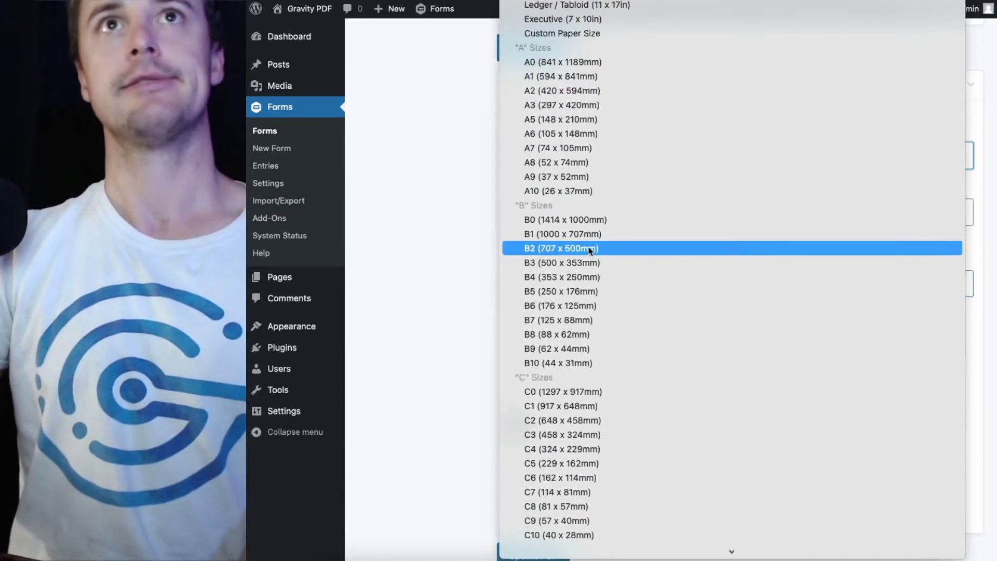
{"action": "scroll", "coordinate": [633, 189], "scroll_direction": "down", "scroll_amount": 3}
{"action": "scroll", "coordinate": [634, 192], "scroll_direction": "down", "scroll_amount": 3}
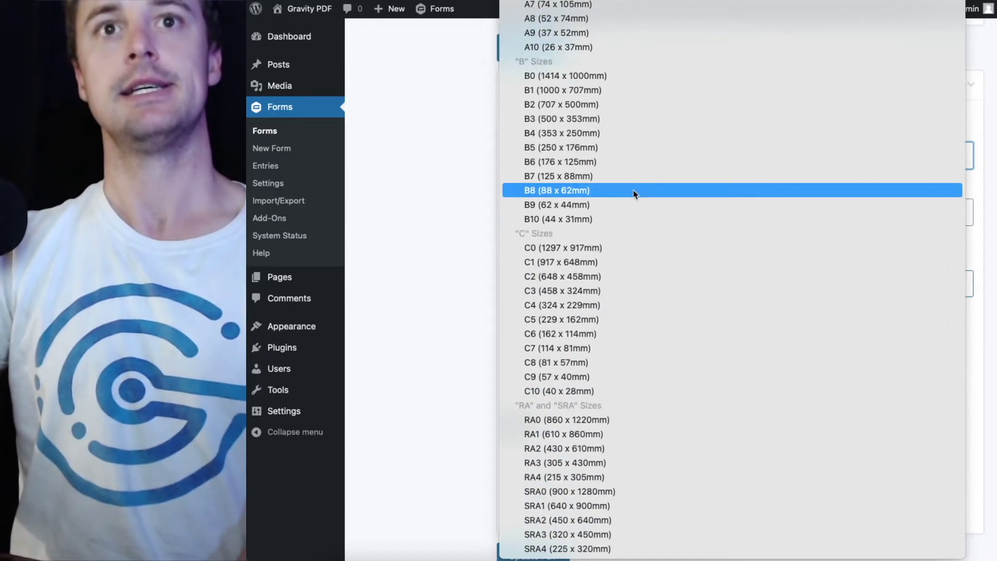
{"action": "scroll", "coordinate": [633, 193], "scroll_direction": "up", "scroll_amount": 5}
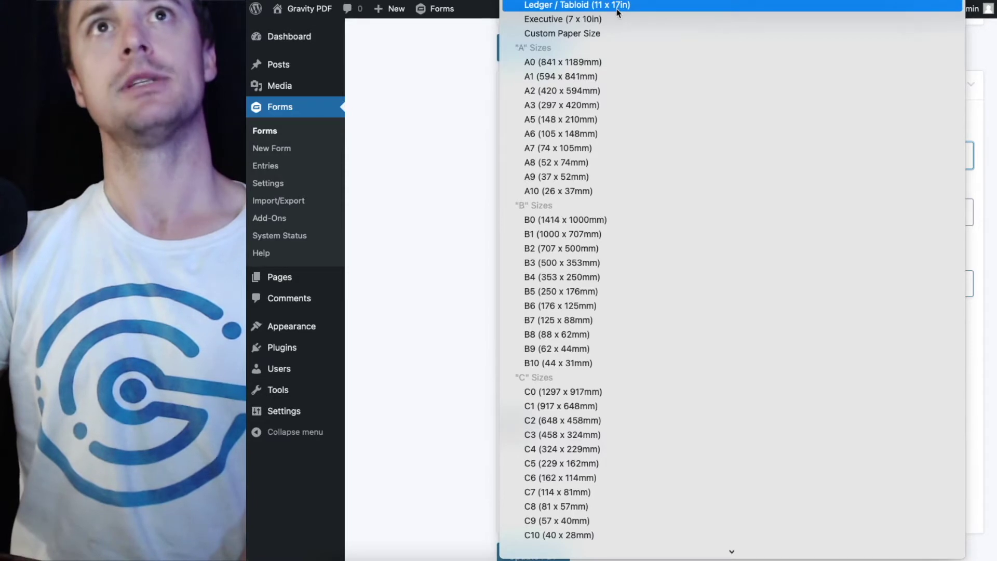
{"action": "left_click", "coordinate": [613, 32]}
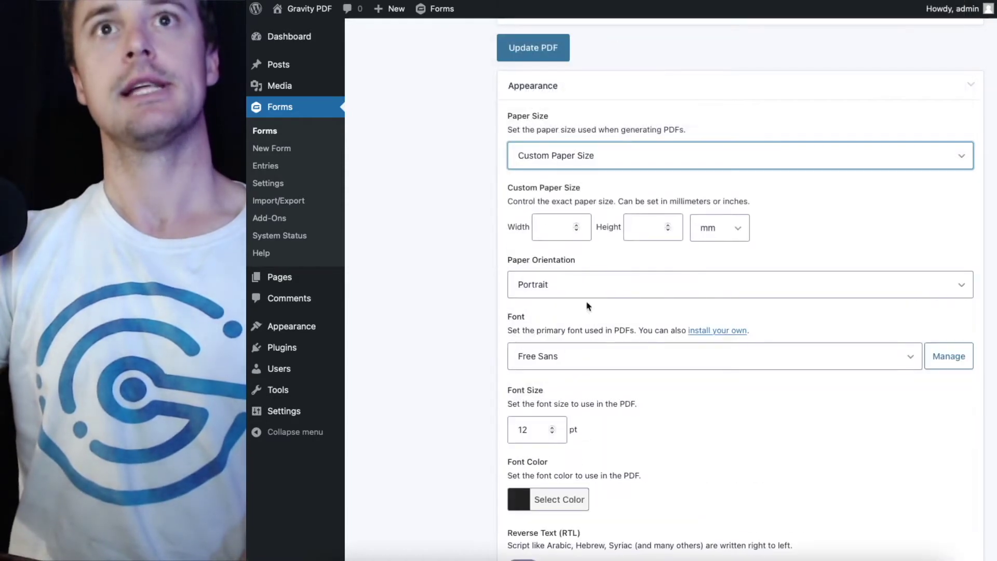
- Enter a custom size of 10.5 wide by 20 high in inches
{"action": "left_click", "coordinate": [556, 227]}
{"action": "left_click", "coordinate": [730, 228]}
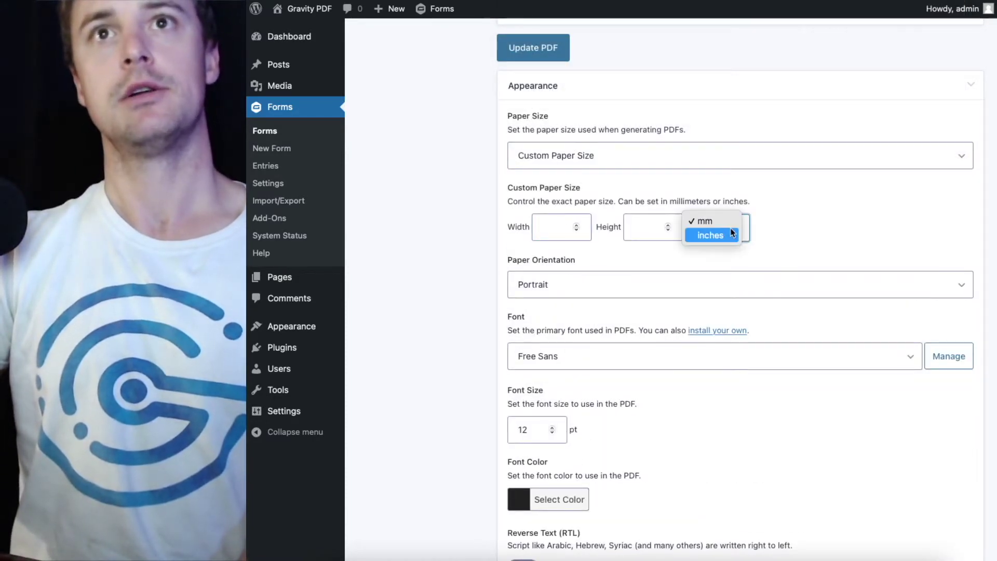
{"action": "left_click", "coordinate": [518, 240]}
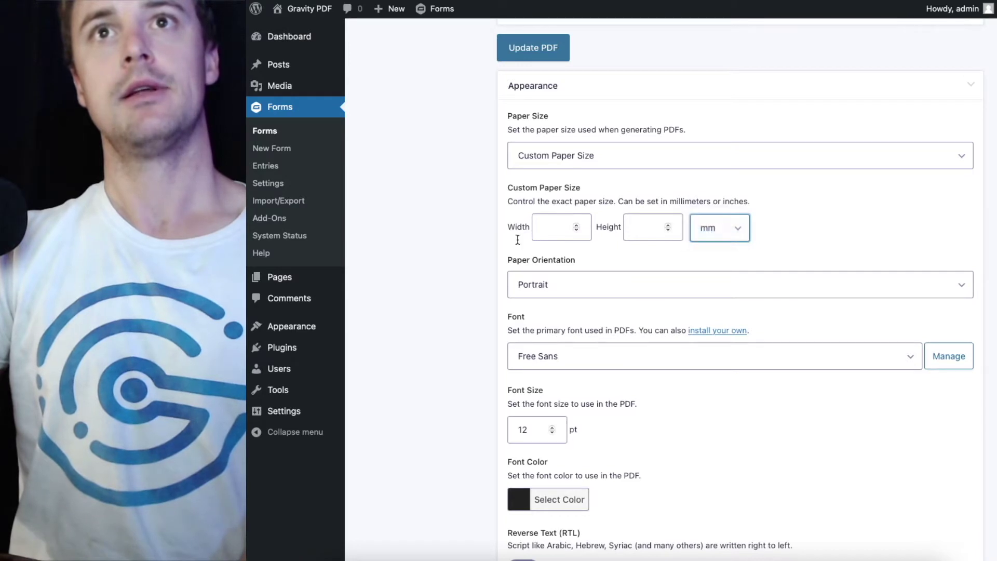
{"action": "type", "text": "10"}
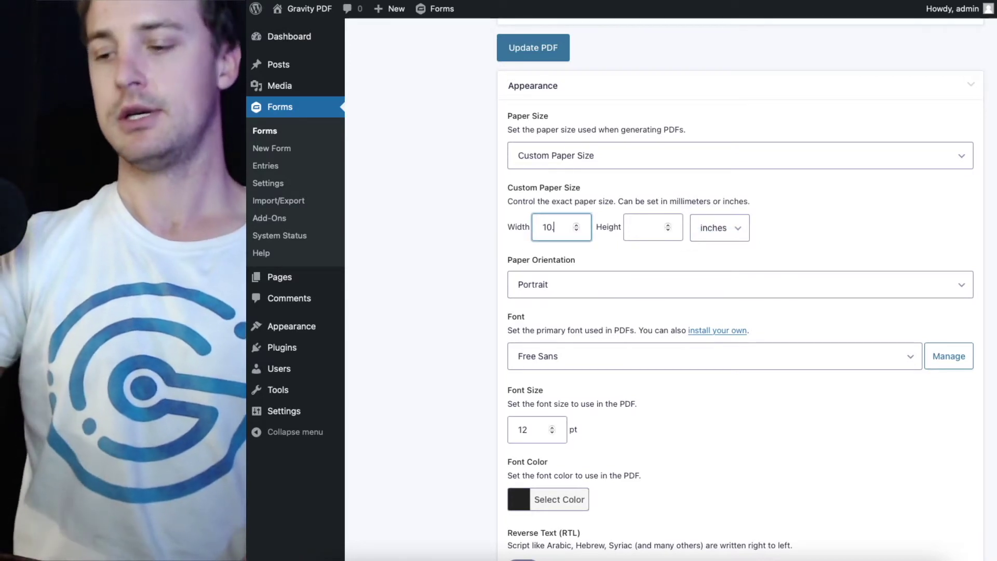
{"action": "type", "text": ".5"}
{"action": "left_click", "coordinate": [643, 227]}
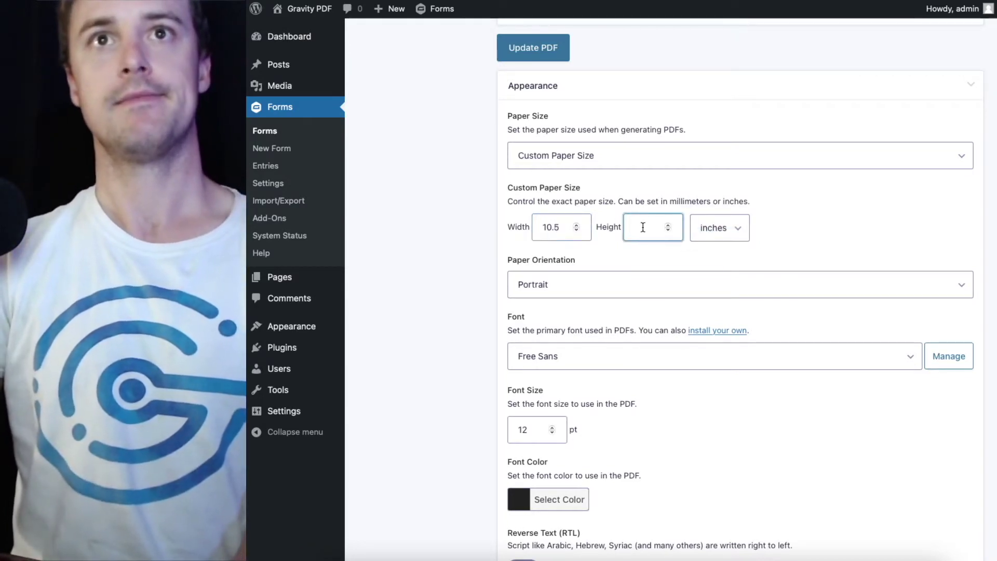
{"action": "type", "text": "20"}
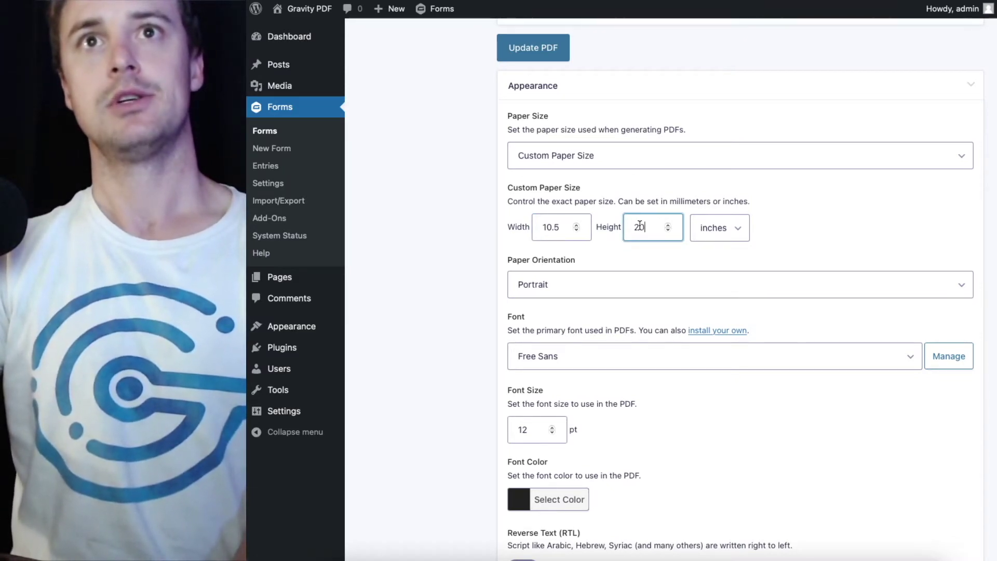
- Leave orientation on Portrait, then update the PDF and preview it
{"action": "left_click", "coordinate": [652, 157]}
{"action": "left_click", "coordinate": [649, 148]}
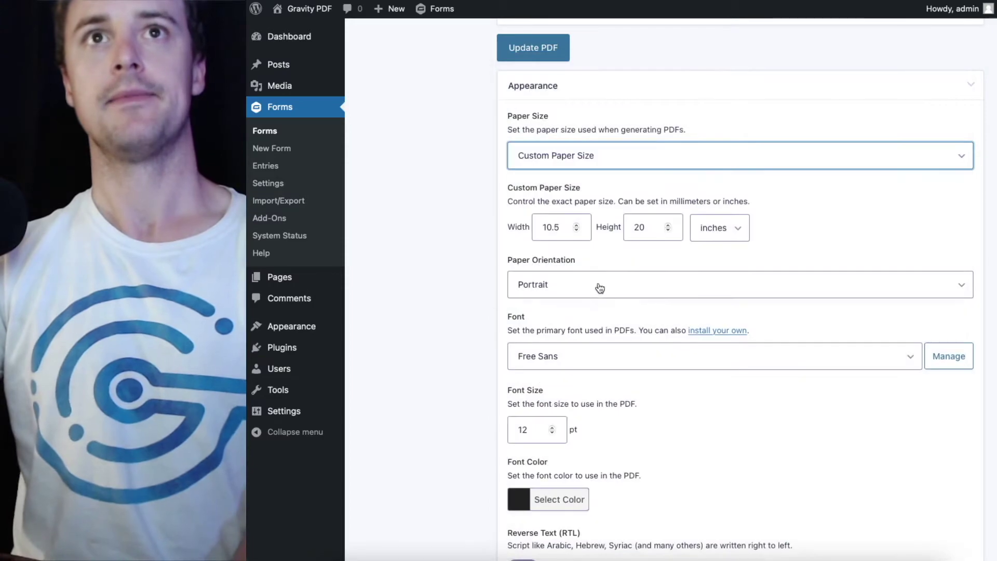
{"action": "left_click", "coordinate": [599, 288]}
{"action": "left_click", "coordinate": [600, 289]}
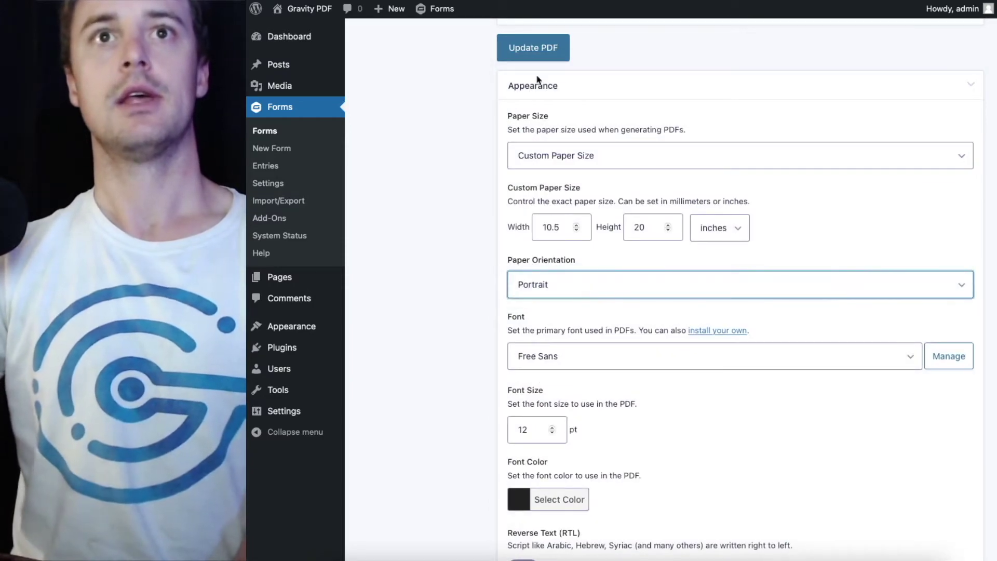
{"action": "left_click", "coordinate": [535, 51]}
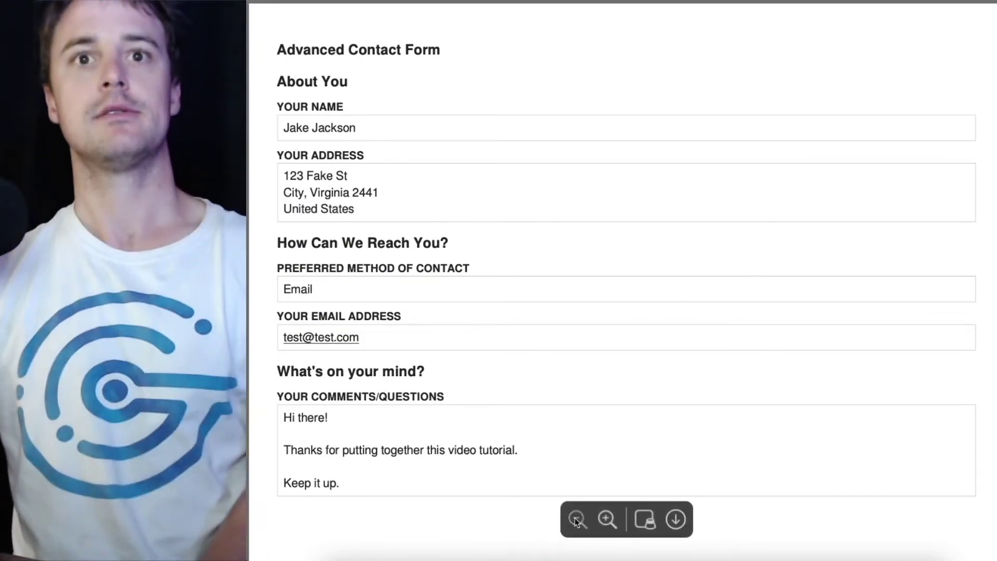
{"action": "left_click", "coordinate": [576, 519]}
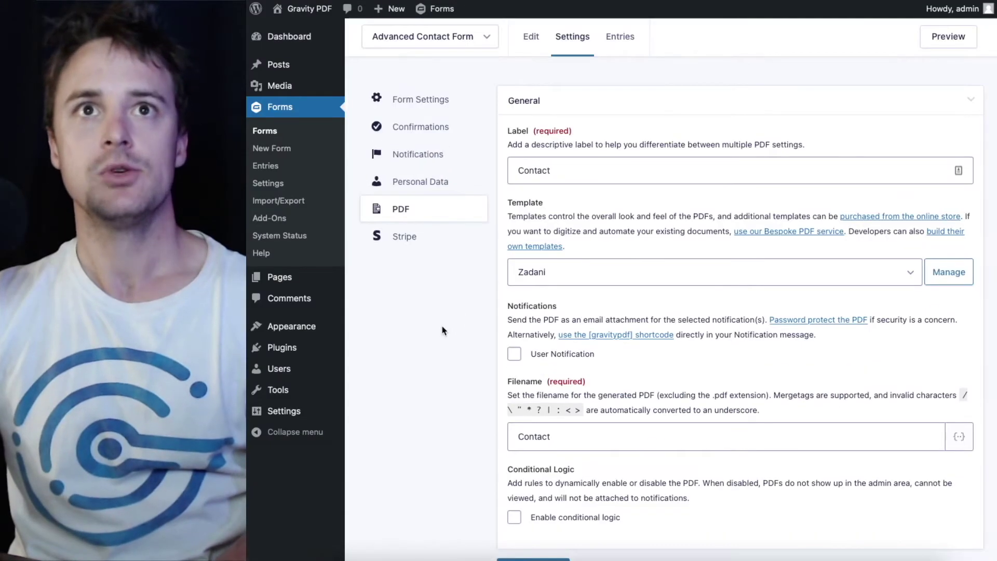
{"action": "scroll", "coordinate": [443, 331], "scroll_direction": "down", "scroll_amount": 5}
{"action": "scroll", "coordinate": [442, 331], "scroll_direction": "down", "scroll_amount": 5}
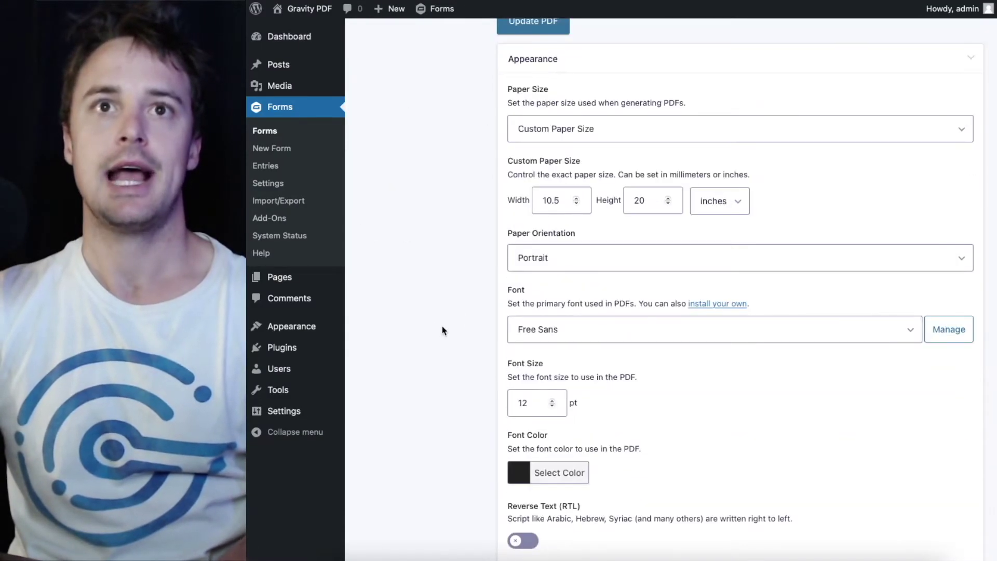
{"action": "scroll", "coordinate": [442, 331], "scroll_direction": "down", "scroll_amount": 2}
{"action": "scroll", "coordinate": [443, 331], "scroll_direction": "down", "scroll_amount": 2}
{"action": "scroll", "coordinate": [444, 329], "scroll_direction": "down", "scroll_amount": 4}
{"action": "scroll", "coordinate": [445, 326], "scroll_direction": "down", "scroll_amount": 1}
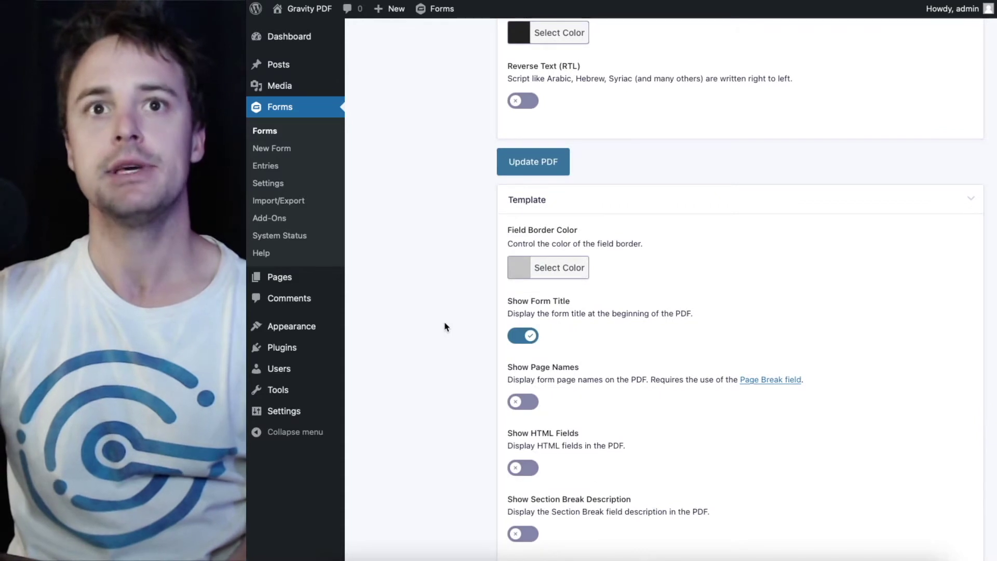
{"action": "scroll", "coordinate": [445, 327], "scroll_direction": "down", "scroll_amount": 2}
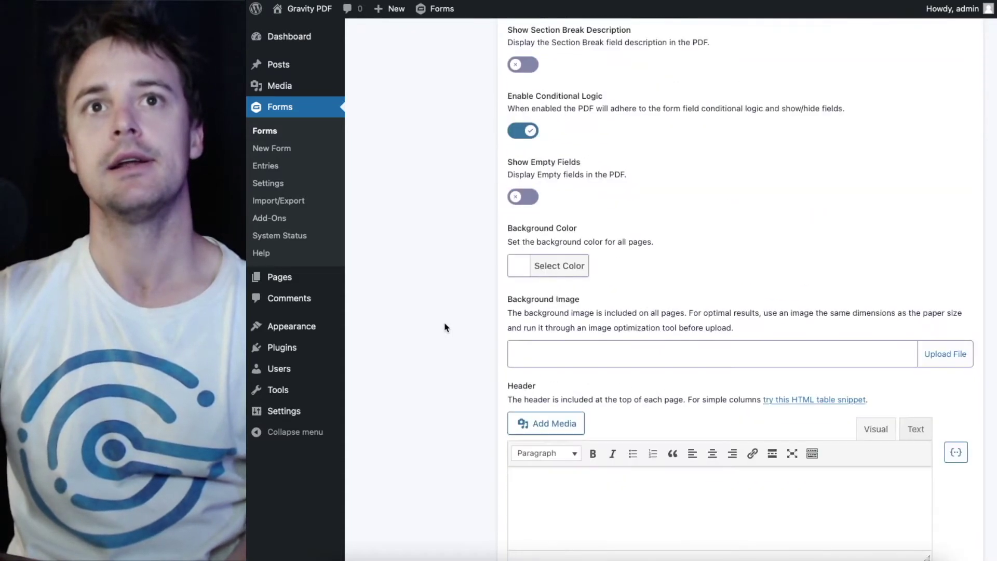
{"action": "scroll", "coordinate": [445, 327], "scroll_direction": "down", "scroll_amount": 3}
{"action": "left_click", "coordinate": [614, 387]}
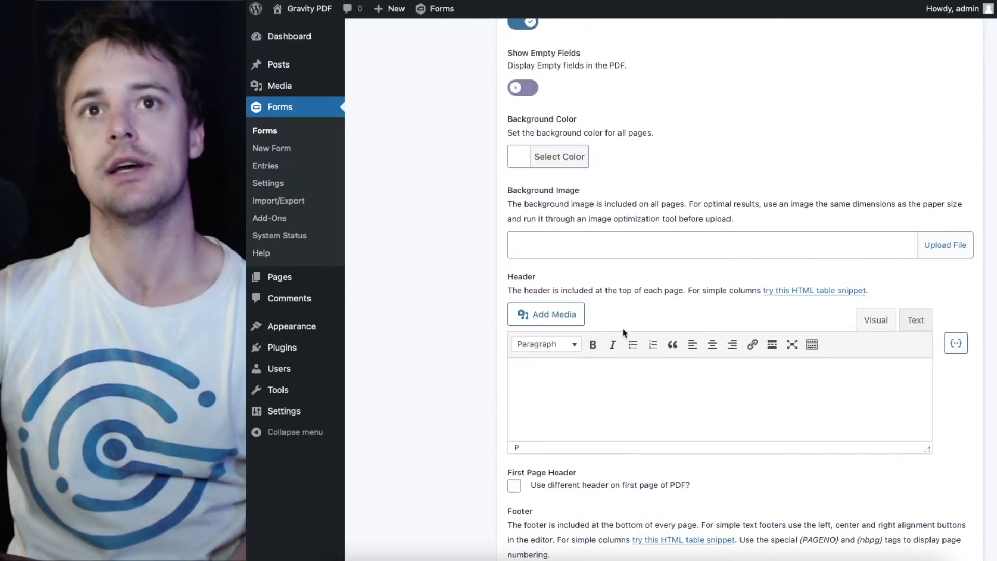
- Insert the smaller Gravity PDF logo into the header and centre it
{"action": "left_click", "coordinate": [566, 321]}
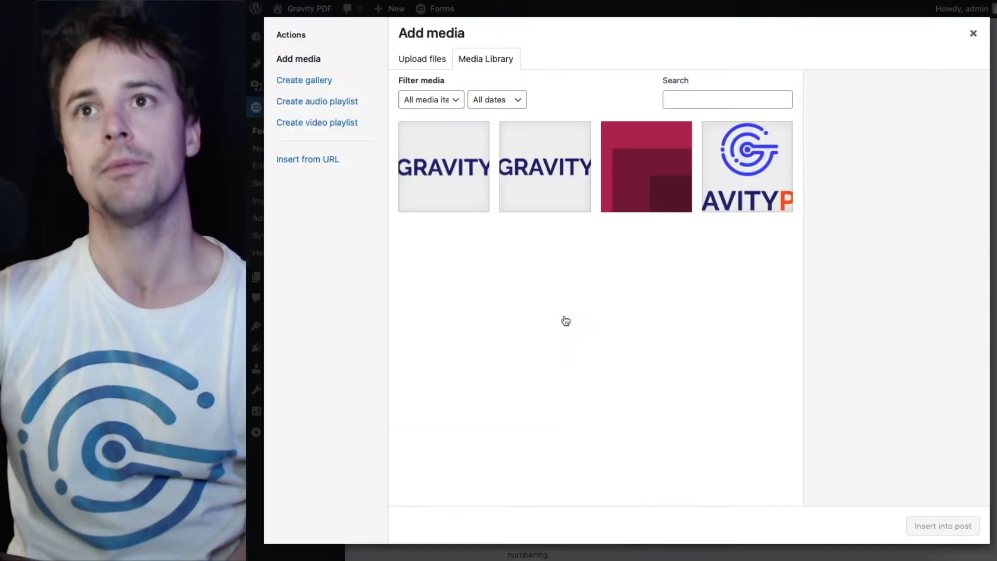
{"action": "left_click", "coordinate": [449, 173]}
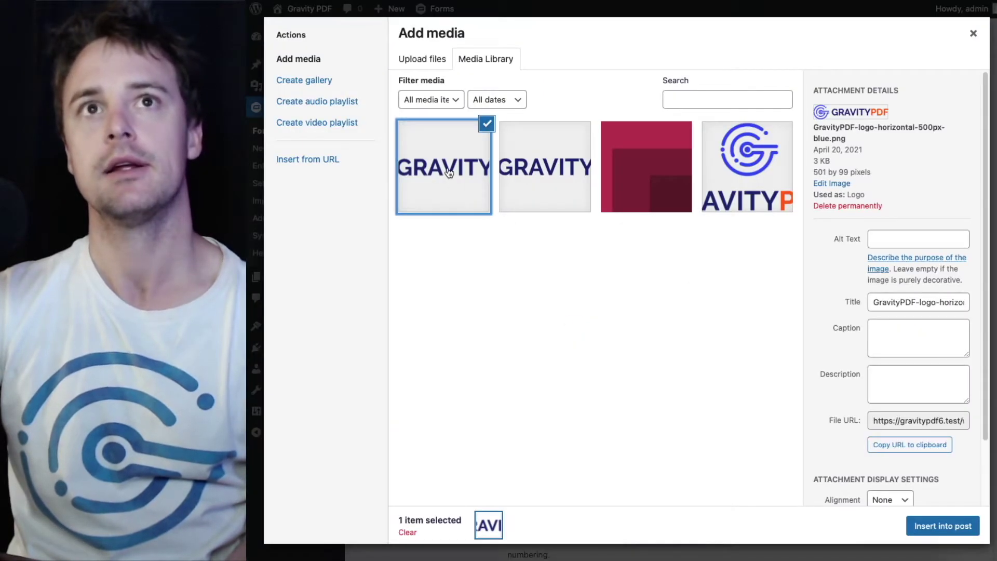
{"action": "left_click", "coordinate": [943, 526]}
{"action": "left_click", "coordinate": [616, 390]}
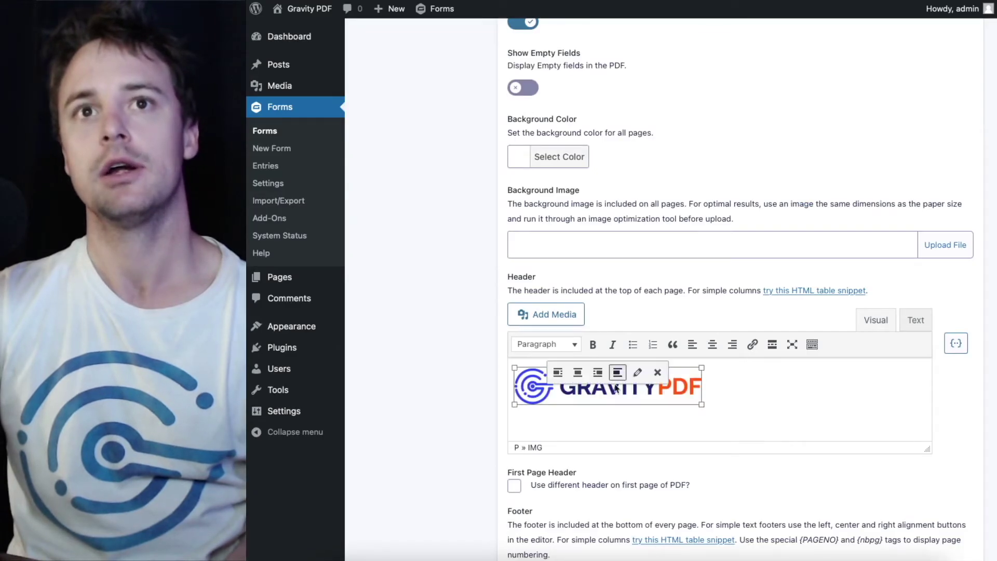
{"action": "left_click", "coordinate": [713, 344]}
- Update the PDF and check the centred logo in the zoomed preview
{"action": "scroll", "coordinate": [400, 367], "scroll_direction": "down", "scroll_amount": 3}
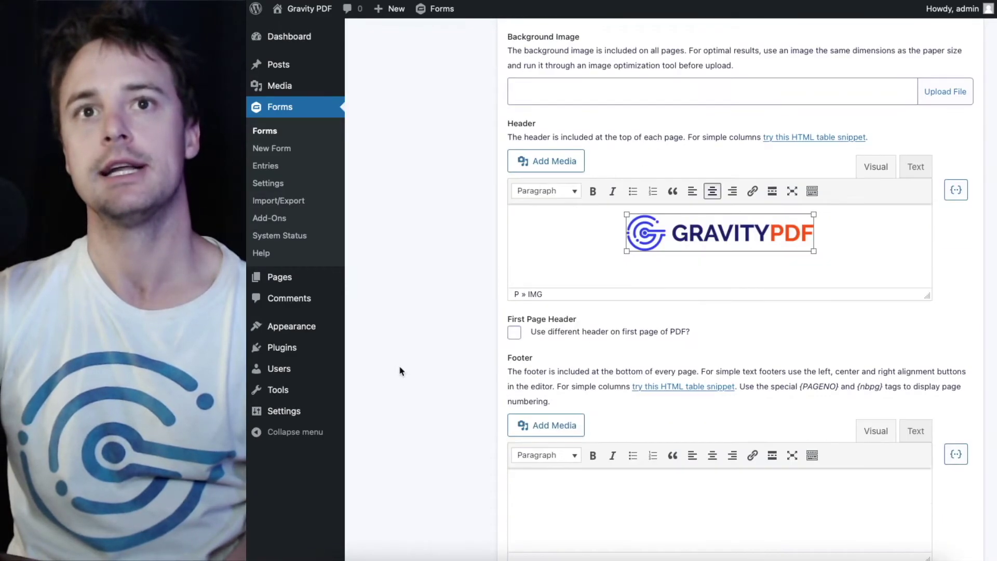
{"action": "scroll", "coordinate": [500, 405], "scroll_direction": "down", "scroll_amount": 6}
{"action": "left_click", "coordinate": [536, 274]}
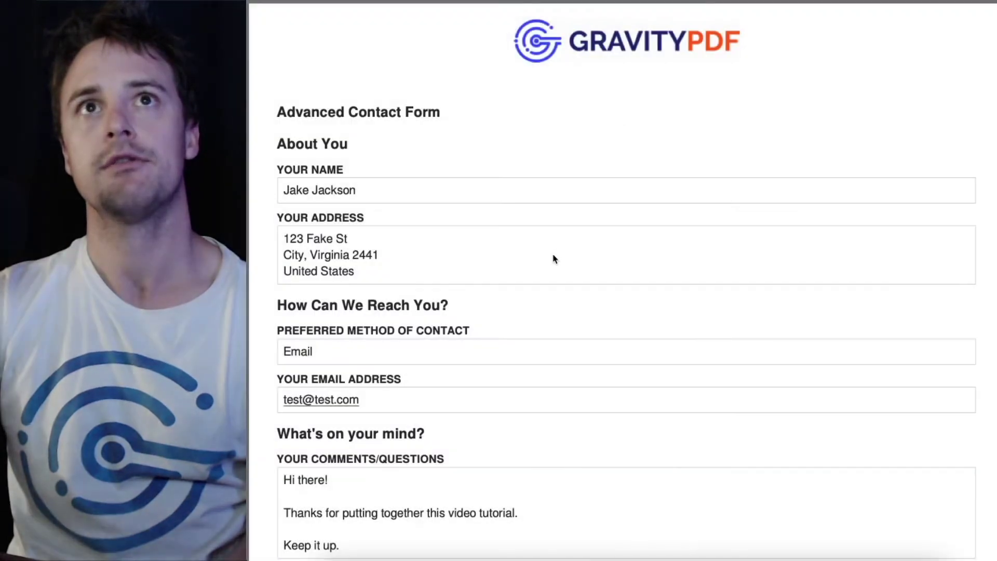
{"action": "left_click", "coordinate": [577, 519]}
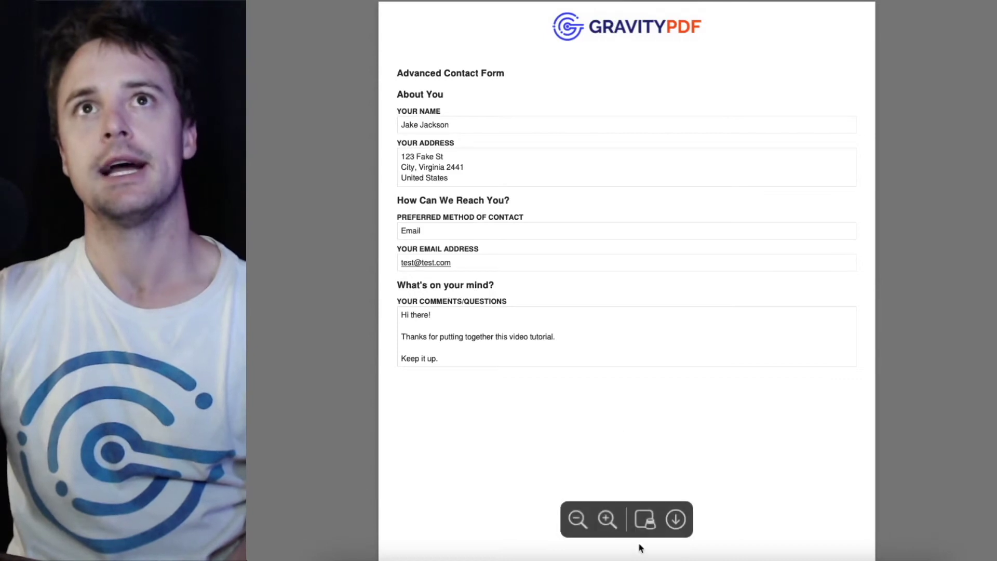
{"action": "left_click", "coordinate": [608, 517]}
{"action": "scroll", "coordinate": [560, 432], "scroll_direction": "up", "scroll_amount": 3}
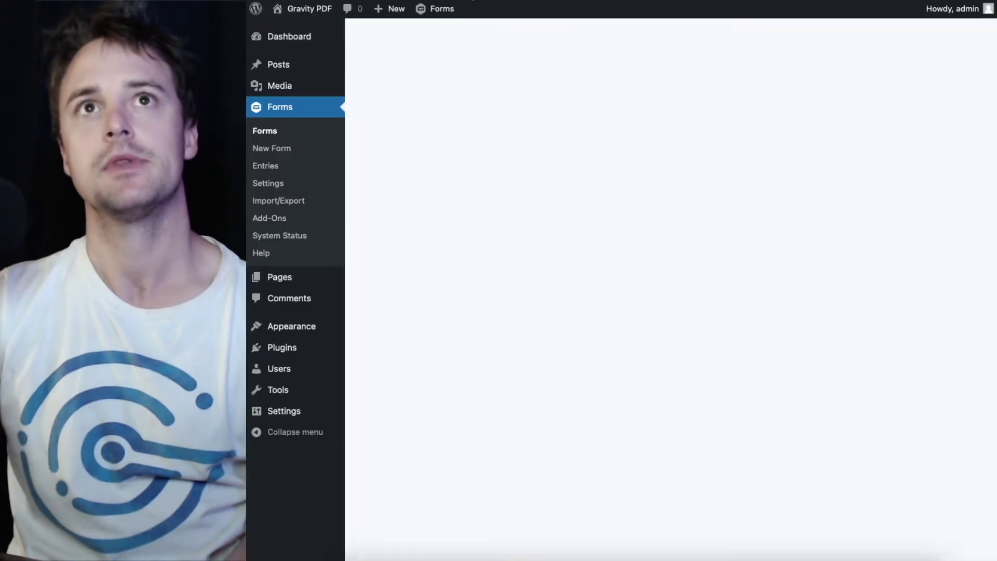
- Delete the existing logo from the header
{"action": "scroll", "coordinate": [707, 374], "scroll_direction": "down", "scroll_amount": 3}
{"action": "scroll", "coordinate": [699, 362], "scroll_direction": "down", "scroll_amount": 5}
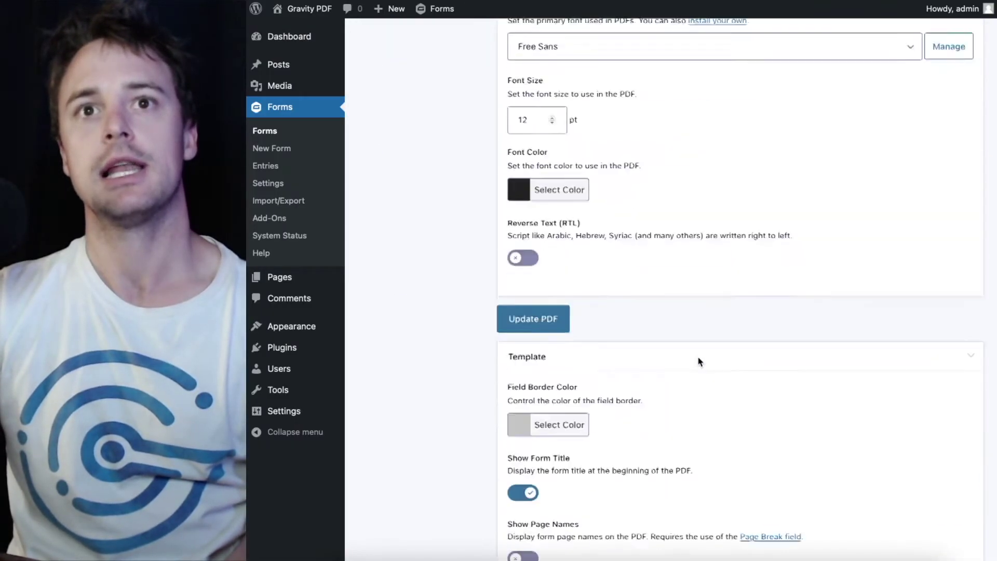
{"action": "scroll", "coordinate": [697, 360], "scroll_direction": "down", "scroll_amount": 5}
{"action": "scroll", "coordinate": [697, 361], "scroll_direction": "down", "scroll_amount": 5}
{"action": "left_click", "coordinate": [725, 273]}
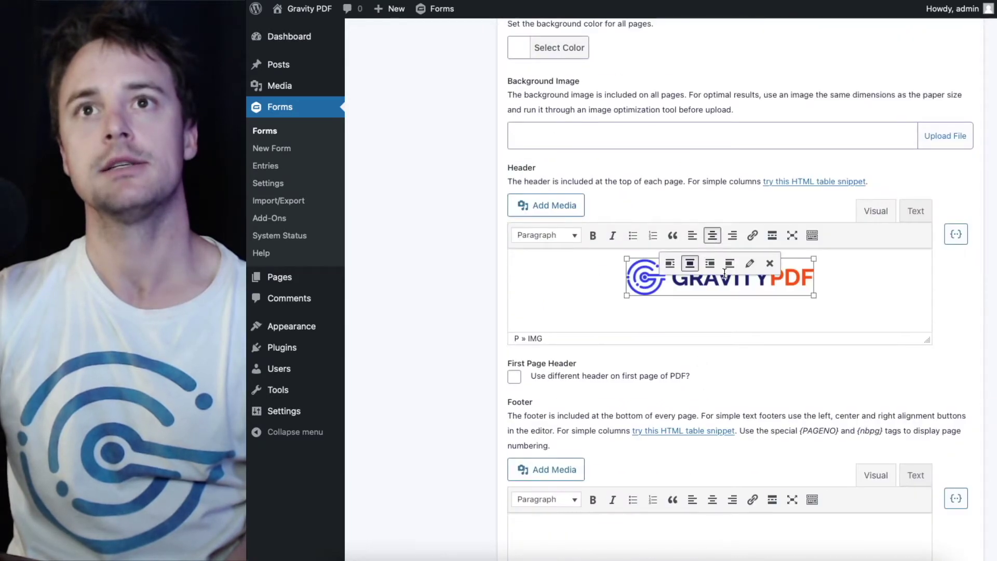
{"action": "key", "text": "Delete"}
- Insert the 1500px Gravity PDF logo, centre it, and update the PDF
{"action": "left_click", "coordinate": [527, 205]}
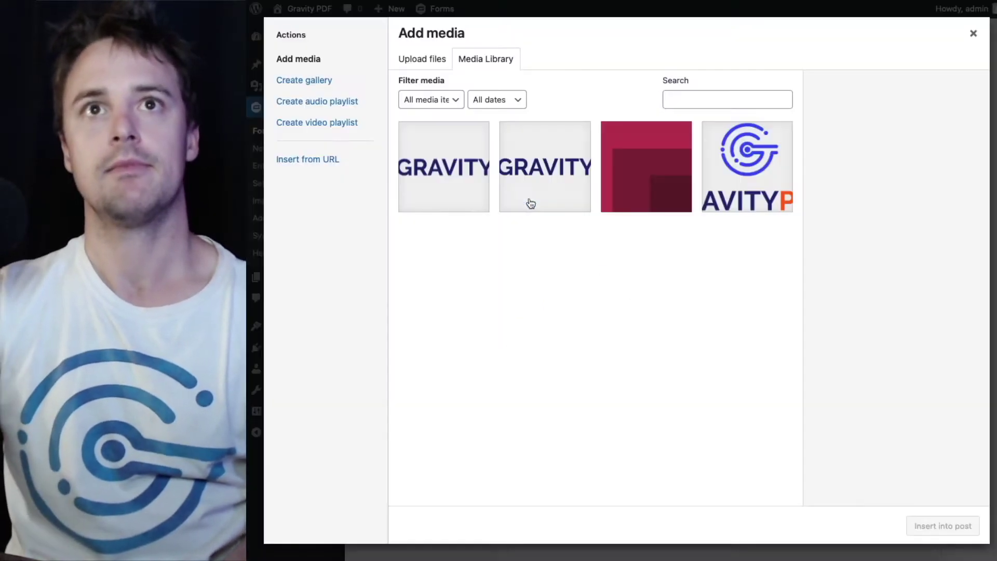
{"action": "left_click", "coordinate": [545, 187]}
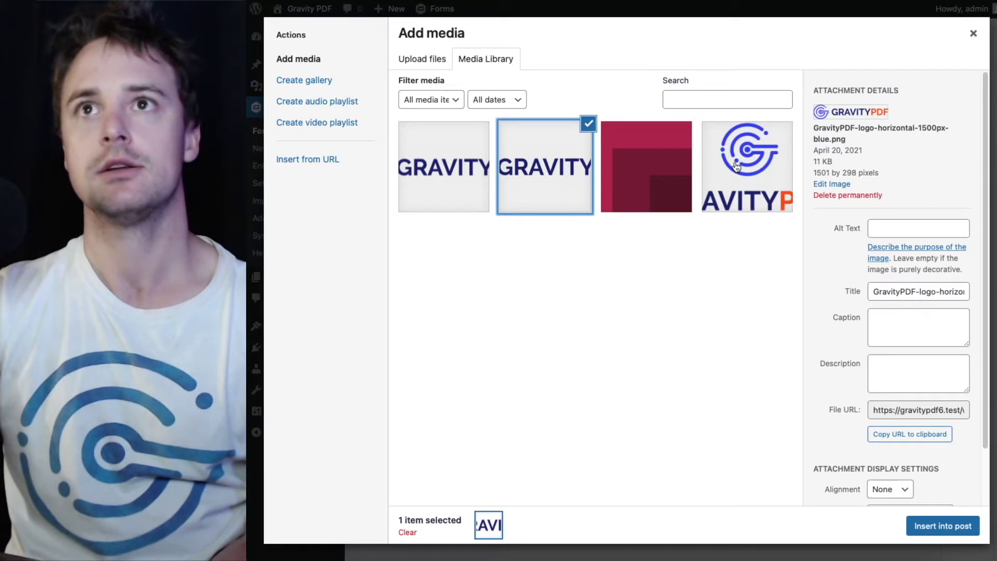
{"action": "left_click", "coordinate": [938, 530]}
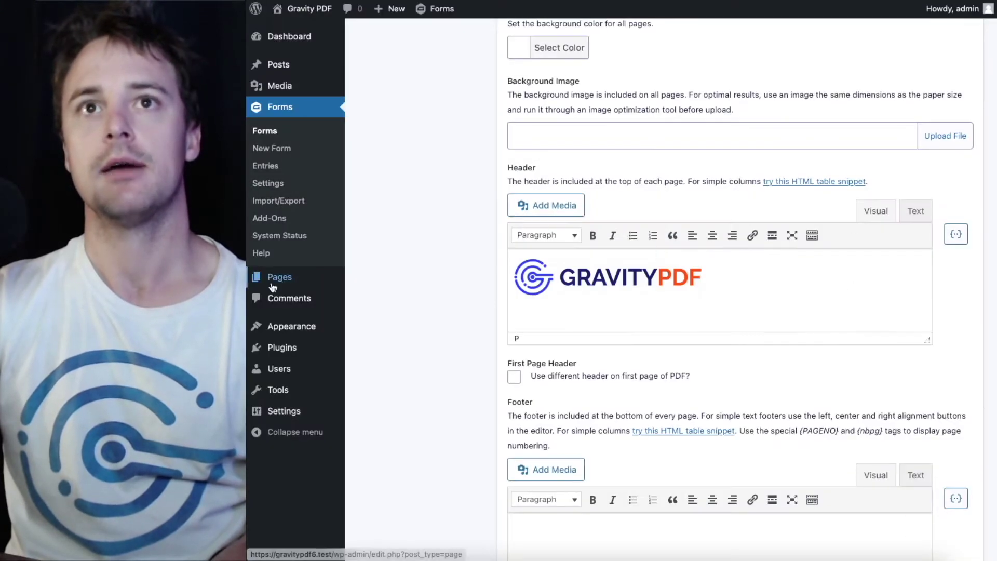
{"action": "left_click", "coordinate": [582, 272]}
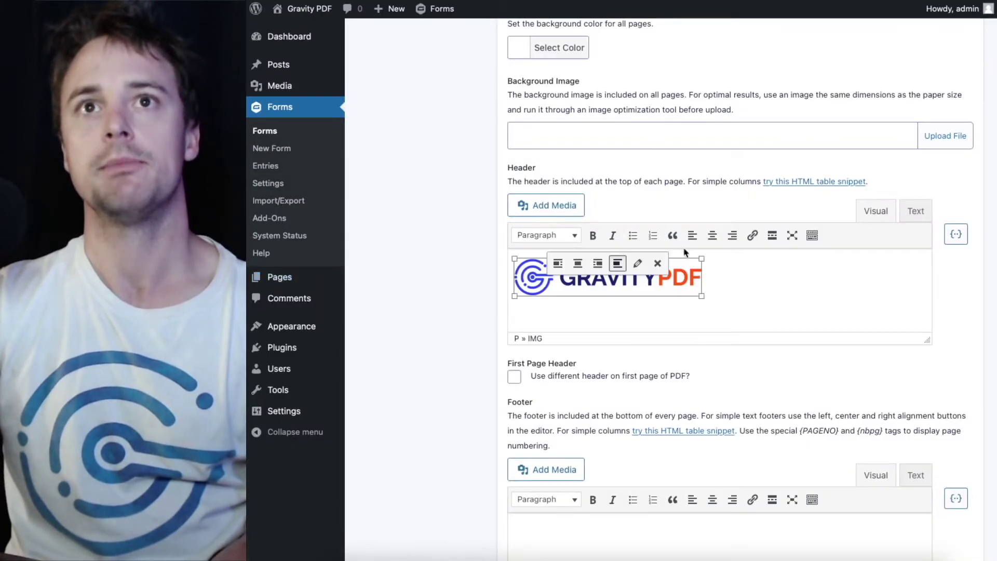
{"action": "left_click", "coordinate": [712, 235]}
{"action": "left_click", "coordinate": [485, 285]}
{"action": "scroll", "coordinate": [476, 353], "scroll_direction": "down", "scroll_amount": 6}
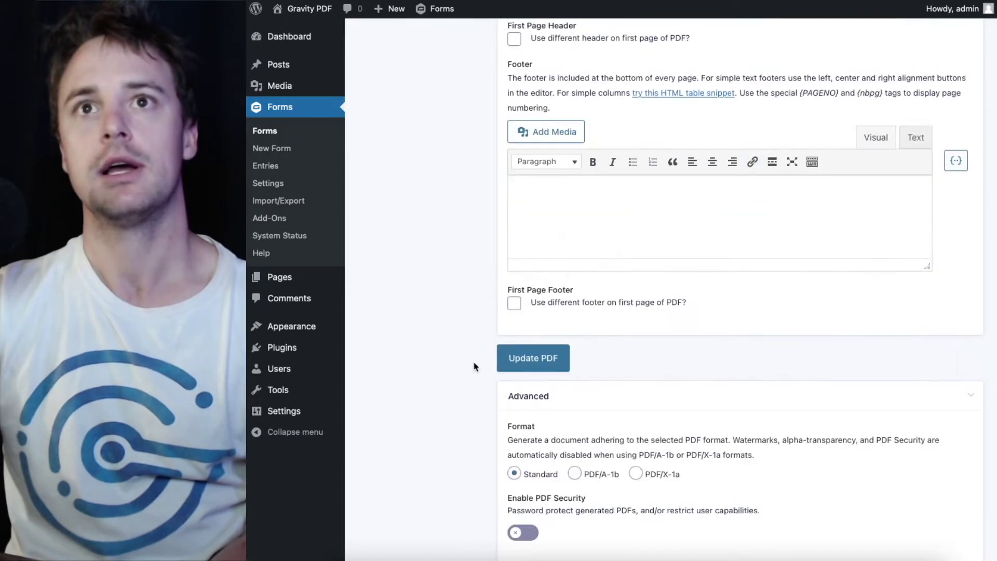
{"action": "left_click", "coordinate": [528, 357]}
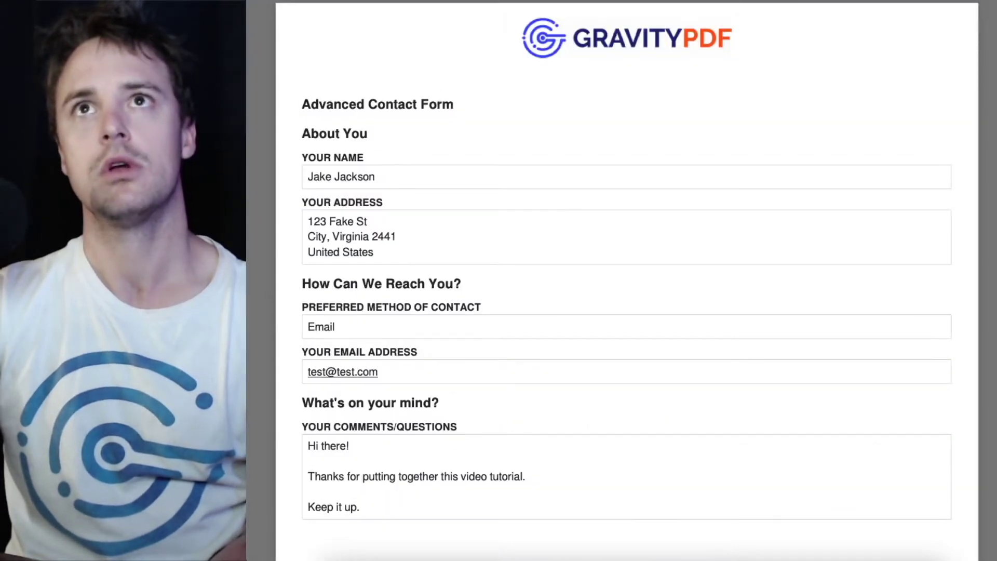
{"action": "left_click", "coordinate": [575, 526]}
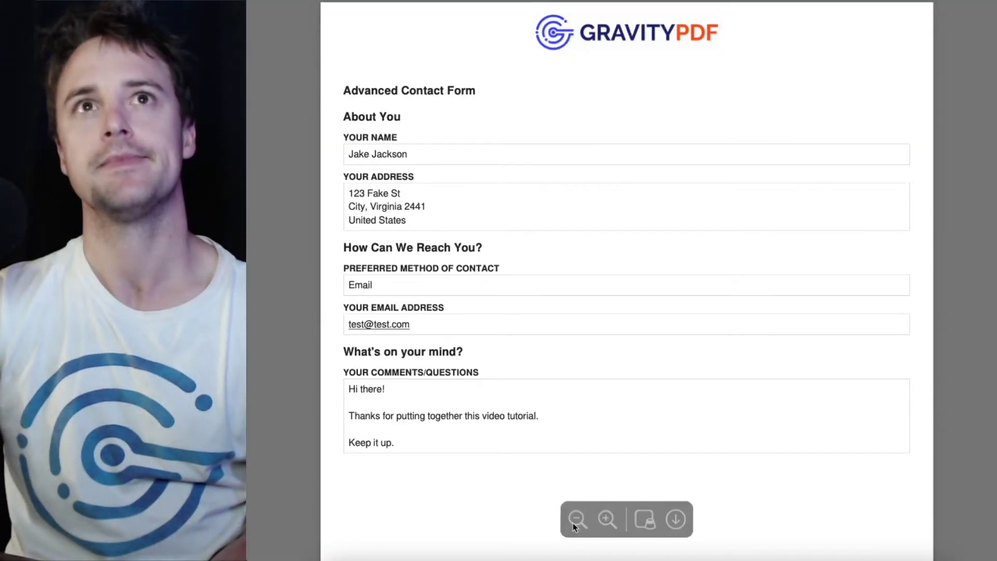
{"action": "left_click", "coordinate": [574, 523]}
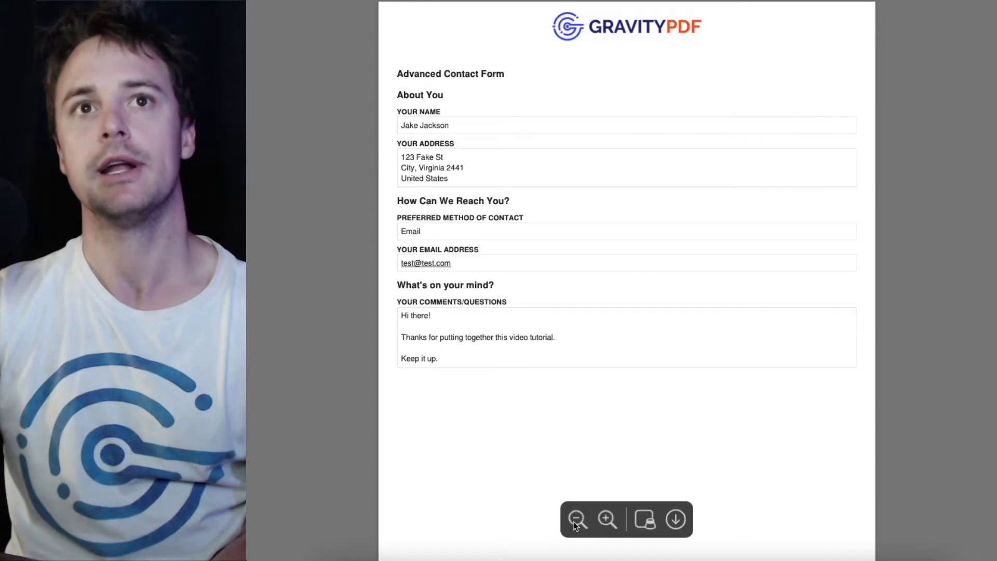
{"action": "left_click", "coordinate": [573, 522]}
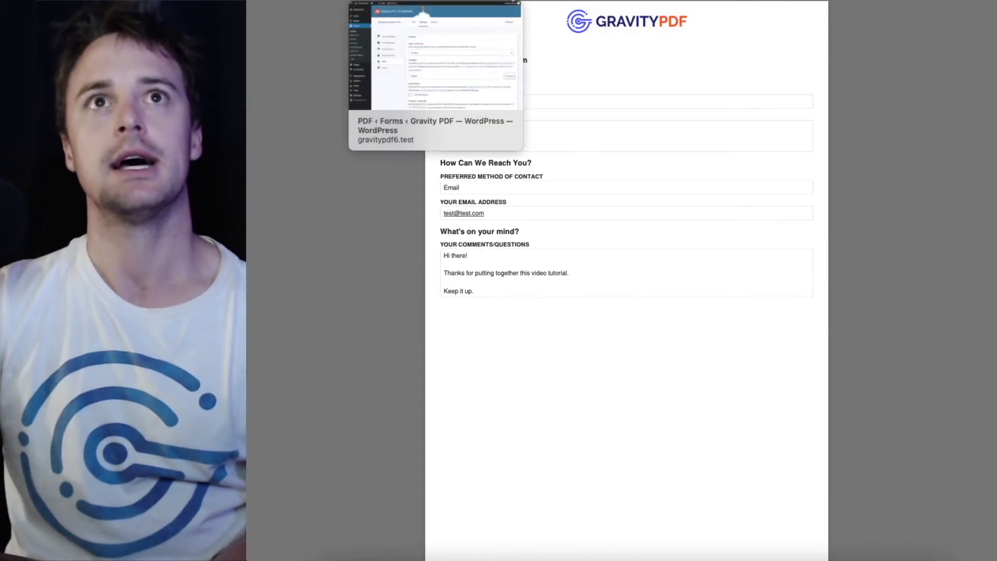
- Copy the gist's three-column table code and open the Header editor's Text view after the logo
{"action": "left_click", "coordinate": [423, 7]}
{"action": "scroll", "coordinate": [609, 238], "scroll_direction": "down", "scroll_amount": 4}
{"action": "scroll", "coordinate": [609, 238], "scroll_direction": "down", "scroll_amount": 6}
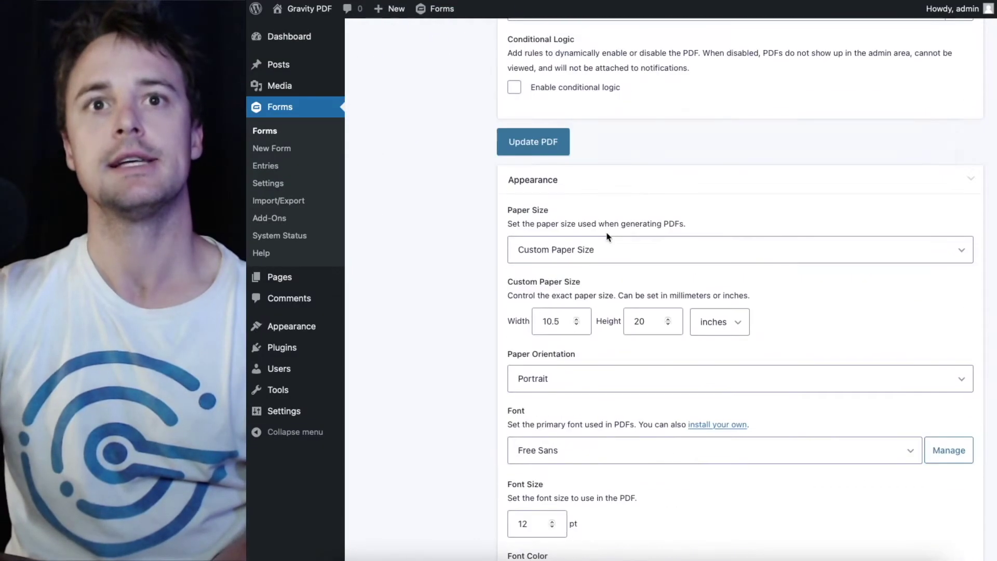
{"action": "scroll", "coordinate": [610, 237], "scroll_direction": "down", "scroll_amount": 4}
{"action": "scroll", "coordinate": [609, 237], "scroll_direction": "down", "scroll_amount": 5}
{"action": "scroll", "coordinate": [609, 237], "scroll_direction": "down", "scroll_amount": 8}
{"action": "scroll", "coordinate": [610, 237], "scroll_direction": "down", "scroll_amount": 6}
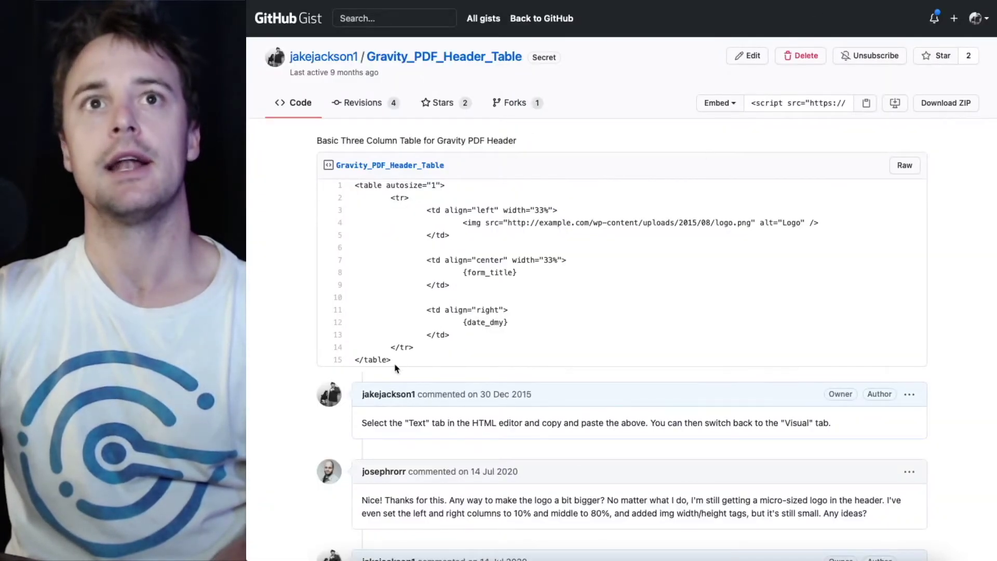
{"action": "left_click_drag", "start_coordinate": [401, 362], "coordinate": [352, 188]}
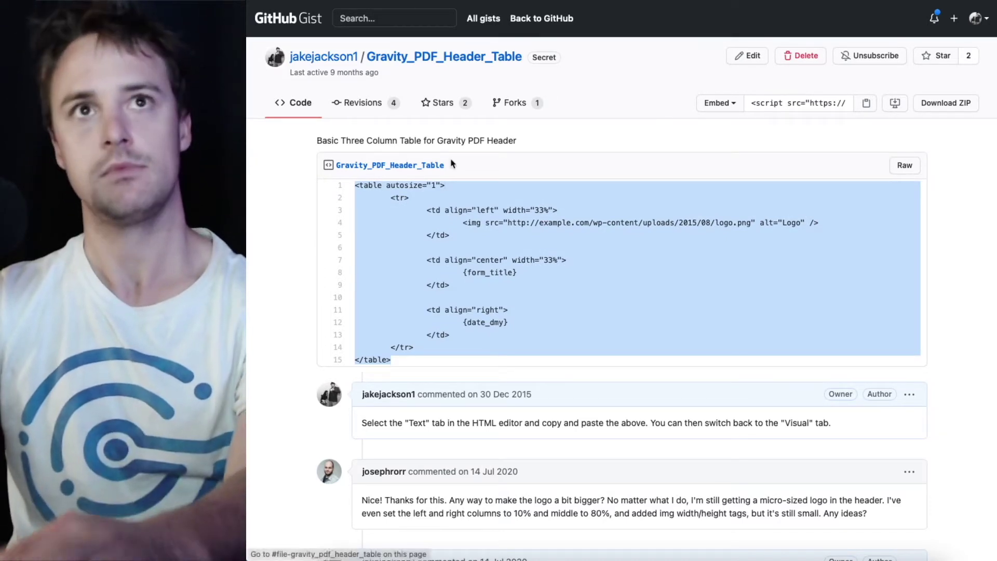
{"action": "key", "text": "ctrl+w"}
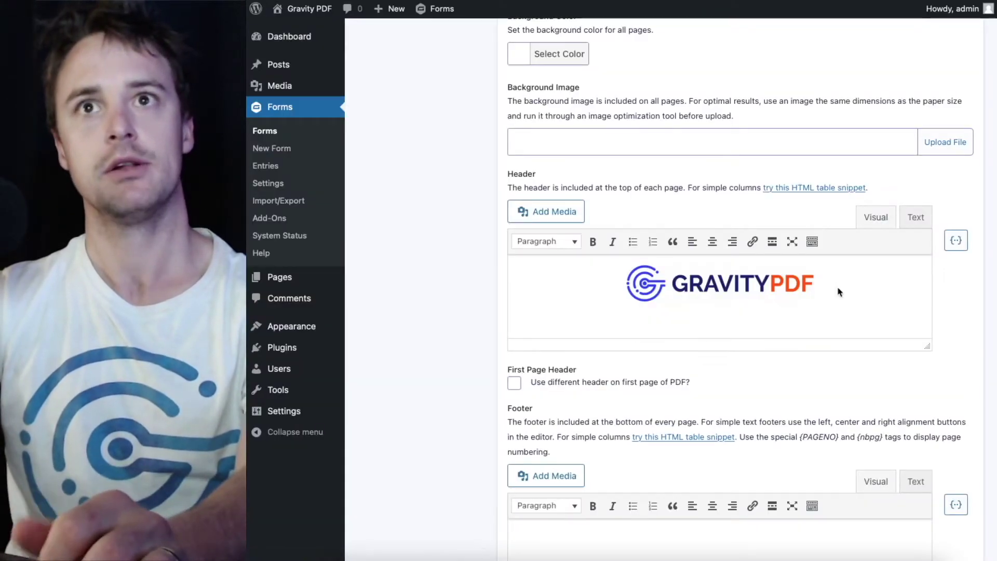
{"action": "left_click", "coordinate": [918, 218]}
{"action": "left_click", "coordinate": [784, 336]}
{"action": "type", "text": "v"}
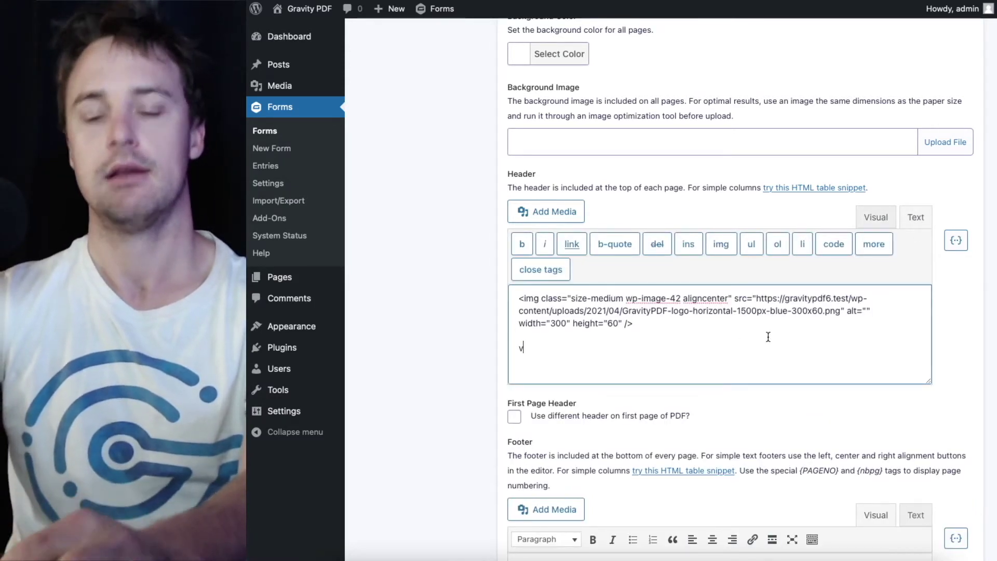
- Paste the table code and move the real logo into the table's left cell
{"action": "key", "text": "BackSpace"}
{"action": "key", "text": "ctrl+v"}
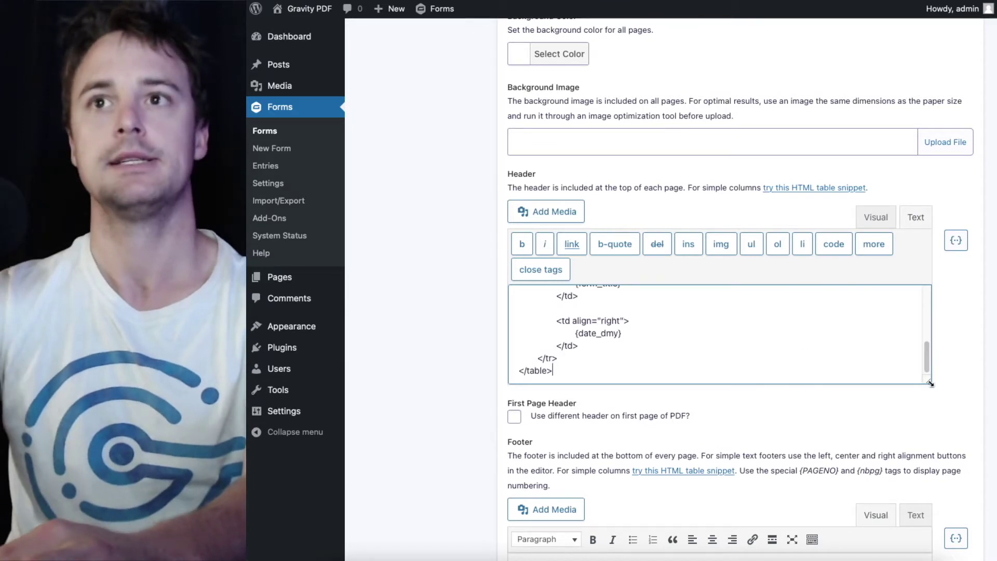
{"action": "left_click_drag", "start_coordinate": [930, 383], "coordinate": [921, 543]}
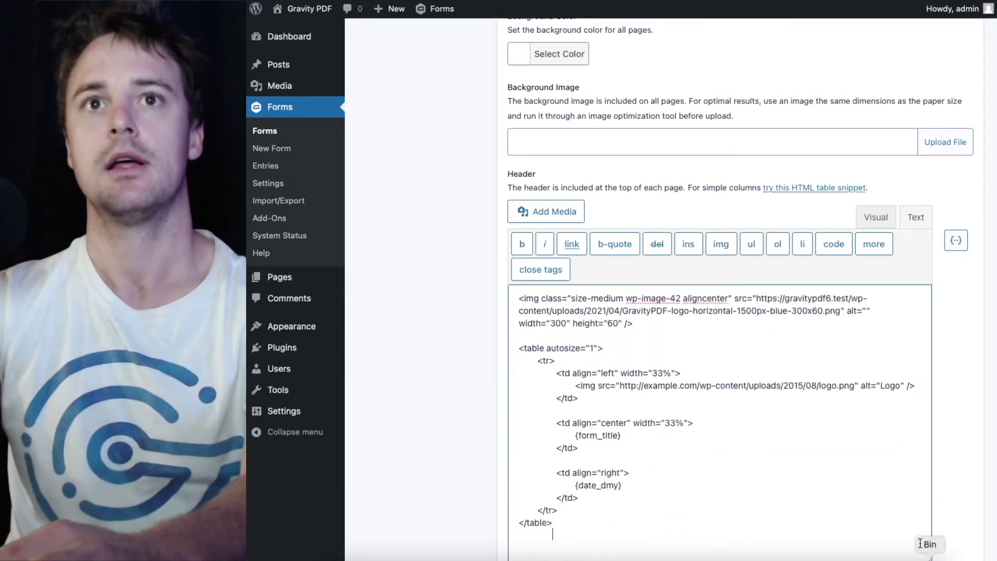
{"action": "left_click_drag", "start_coordinate": [671, 322], "coordinate": [487, 300]}
{"action": "key", "text": "ctrl+c"}
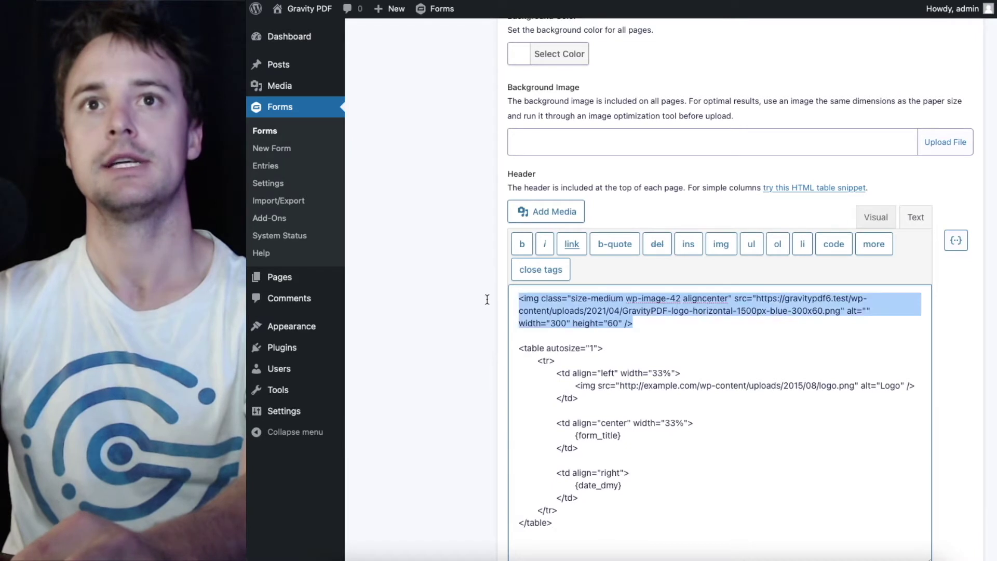
{"action": "key", "text": "BackSpace"}
{"action": "left_click_drag", "start_coordinate": [576, 361], "coordinate": [872, 361]}
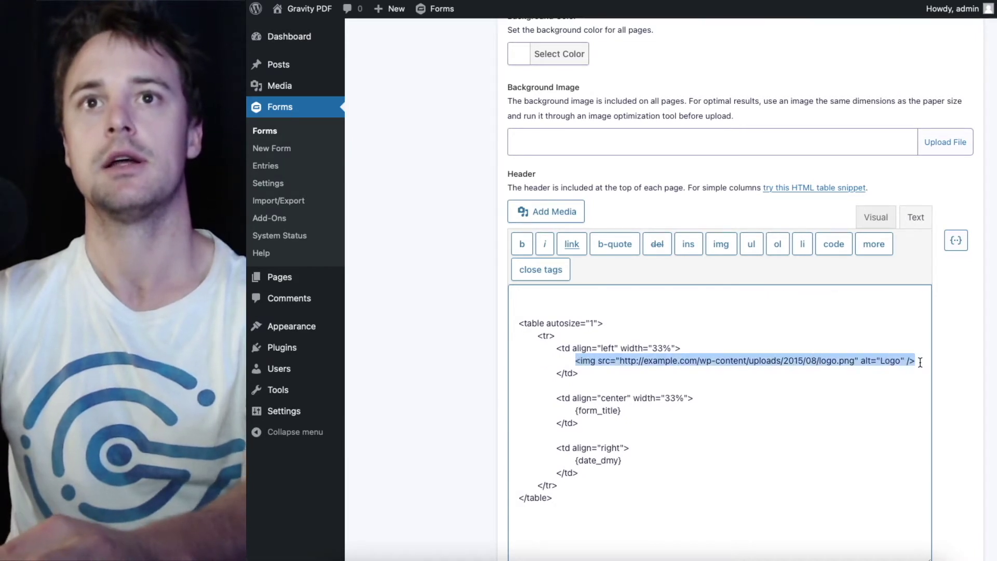
{"action": "key", "text": "ctrl+v"}
- Remove the blank lines above the table and view the rendered header in Visual mode
{"action": "left_click", "coordinate": [535, 312]}
{"action": "key", "text": "Delete"}
{"action": "key", "text": "BackSpace"}
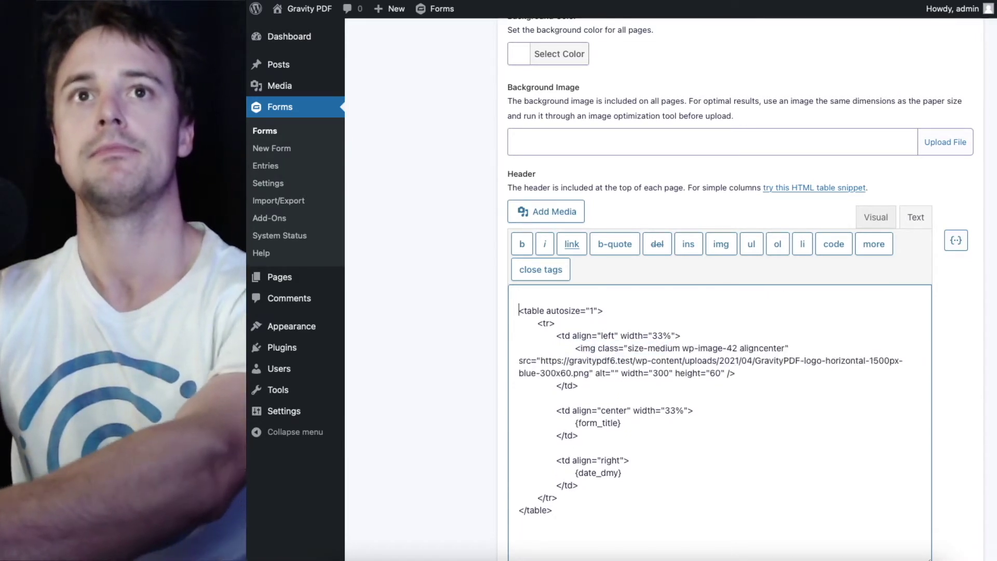
{"action": "left_click", "coordinate": [885, 225]}
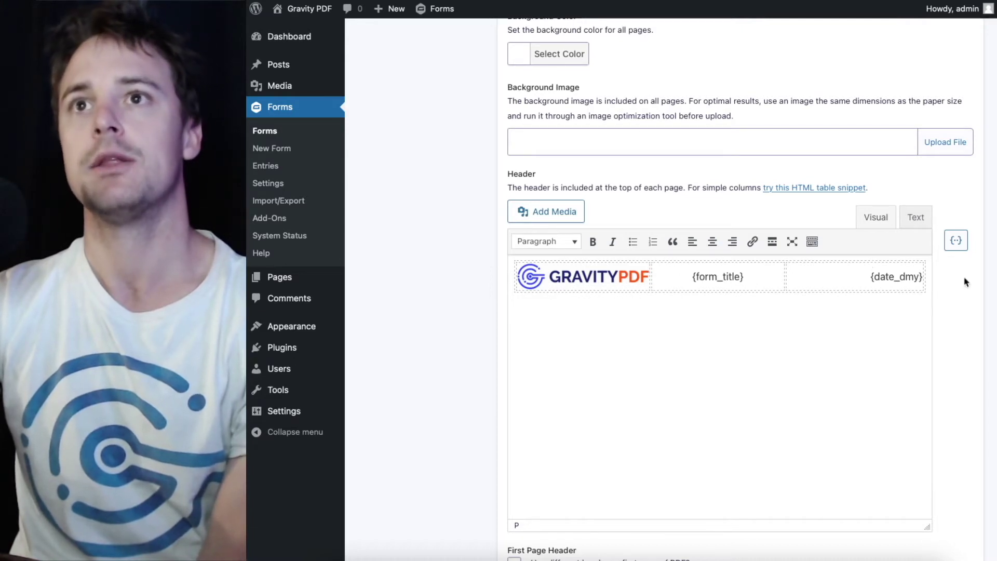
- Save the PDF and view the whole previewed page with its logo, form title and date header
{"action": "scroll", "coordinate": [434, 403], "scroll_direction": "down", "scroll_amount": 3}
{"action": "scroll", "coordinate": [432, 399], "scroll_direction": "down", "scroll_amount": 2}
{"action": "scroll", "coordinate": [474, 425], "scroll_direction": "down", "scroll_amount": 4}
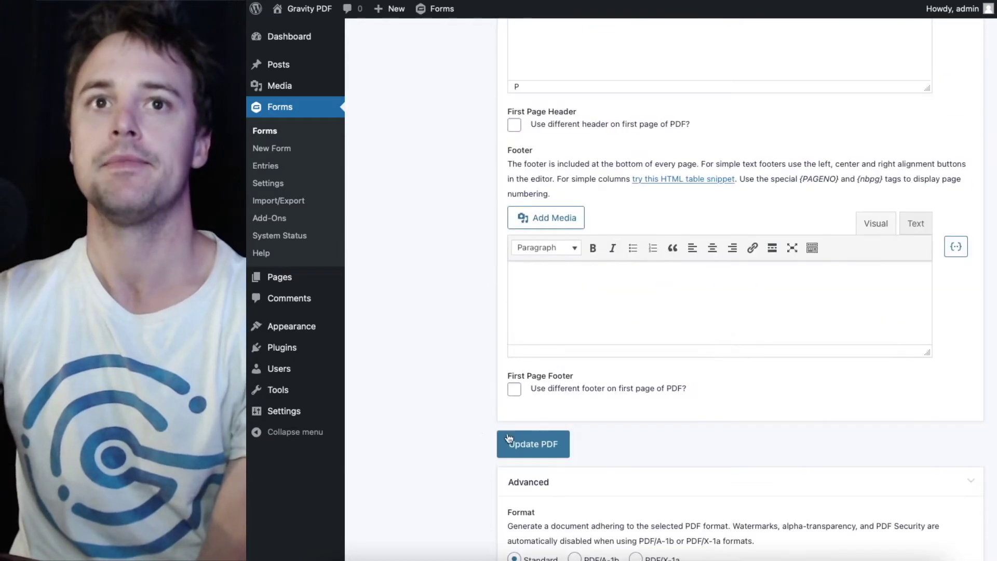
{"action": "left_click", "coordinate": [521, 444]}
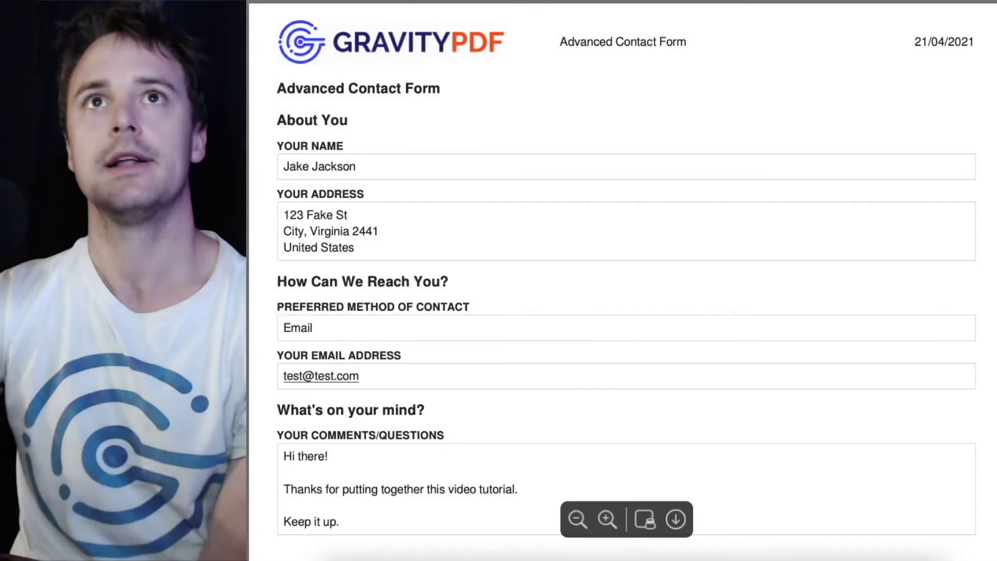
{"action": "left_click", "coordinate": [576, 523]}
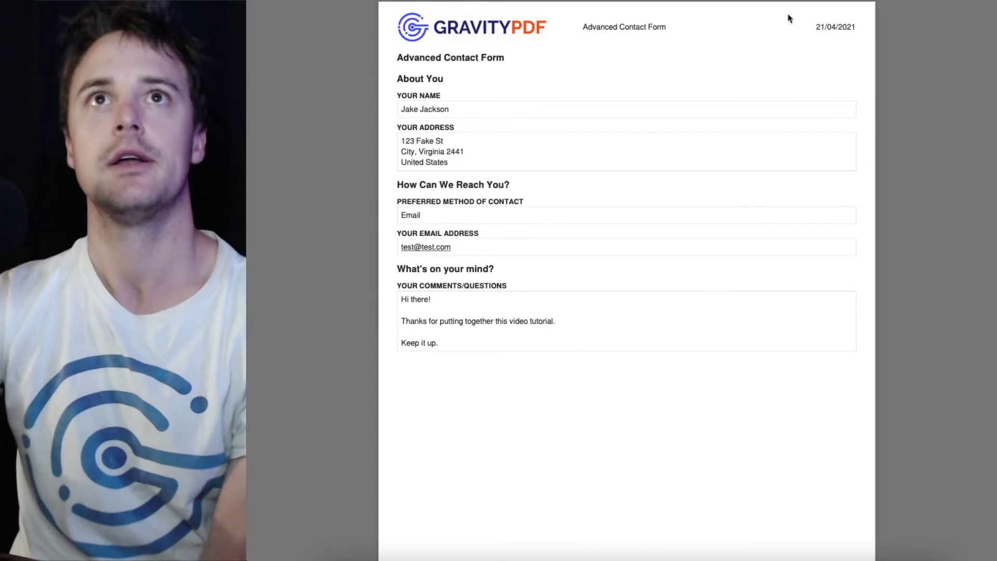
{"action": "scroll", "coordinate": [621, 178], "scroll_direction": "down", "scroll_amount": 3}
{"action": "scroll", "coordinate": [626, 187], "scroll_direction": "up", "scroll_amount": 3}
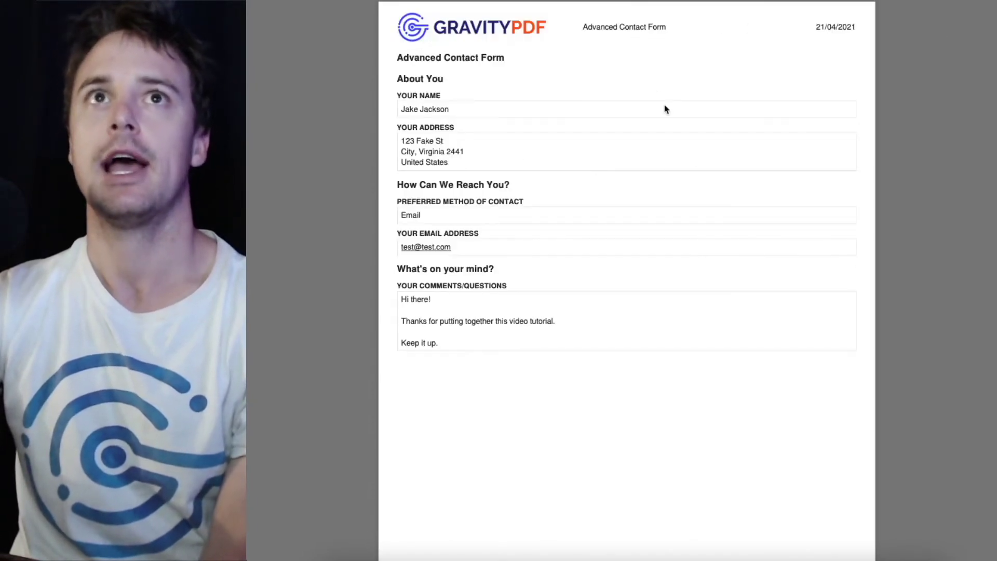
{"action": "scroll", "coordinate": [787, 215], "scroll_direction": "down", "scroll_amount": 6}
{"action": "scroll", "coordinate": [686, 140], "scroll_direction": "up", "scroll_amount": 6}
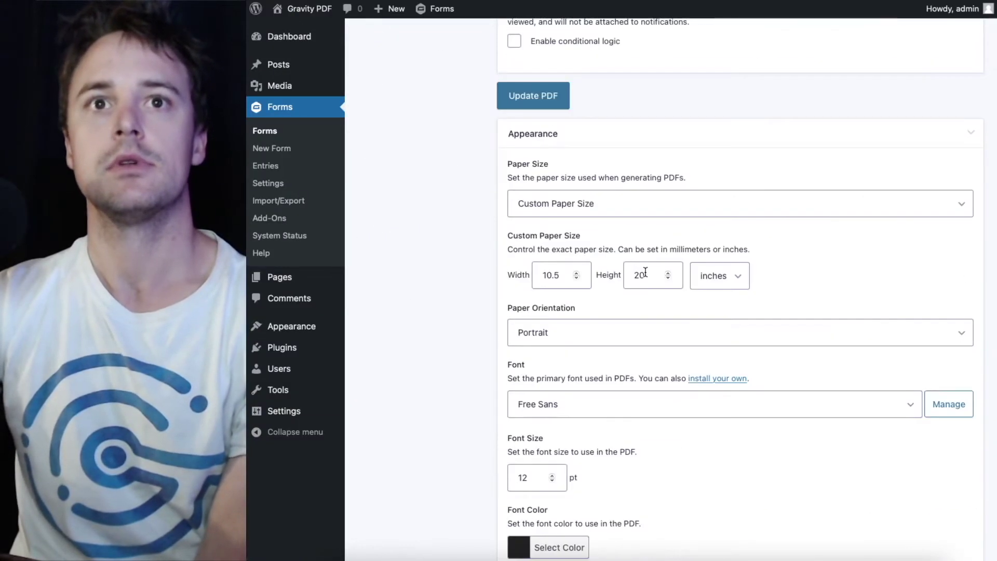
- Set Field Border Color to light blue #508bbf and inspect the blue field outlines in the preview
{"action": "scroll", "coordinate": [646, 272], "scroll_direction": "down", "scroll_amount": 9}
{"action": "scroll", "coordinate": [646, 274], "scroll_direction": "down", "scroll_amount": 4}
{"action": "scroll", "coordinate": [648, 275], "scroll_direction": "up", "scroll_amount": 1}
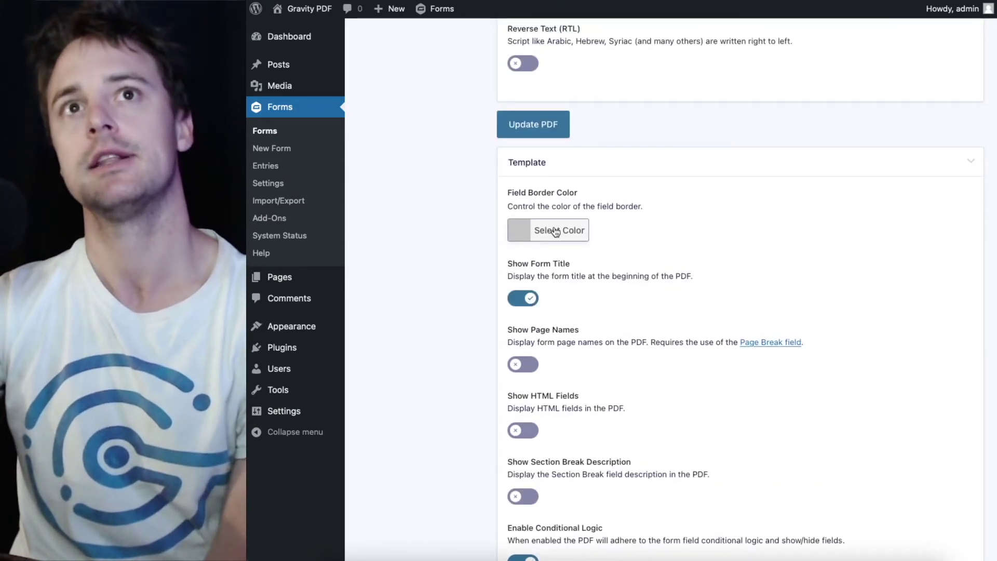
{"action": "left_click", "coordinate": [555, 232]}
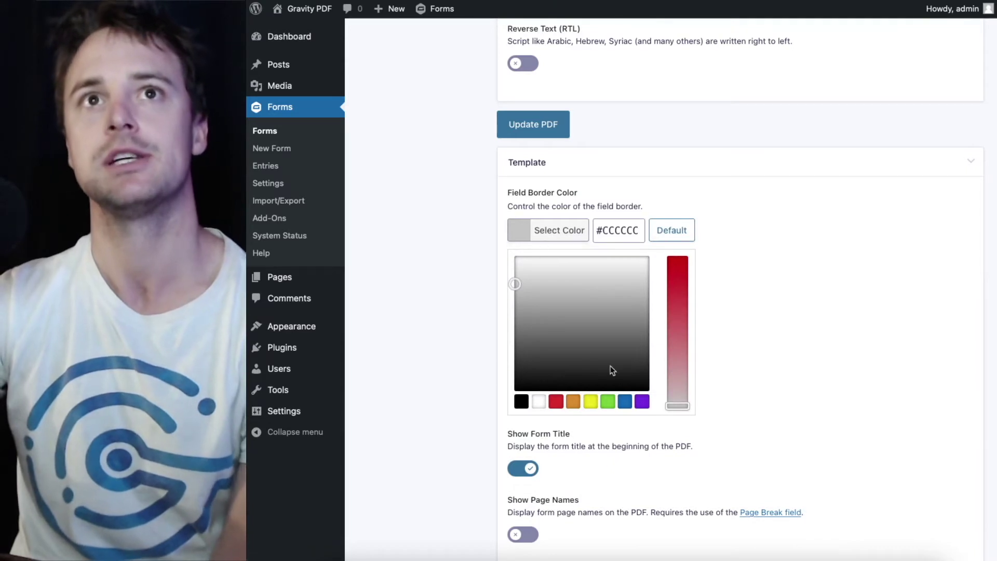
{"action": "left_click", "coordinate": [625, 401]}
{"action": "left_click_drag", "start_coordinate": [669, 281], "coordinate": [675, 323]}
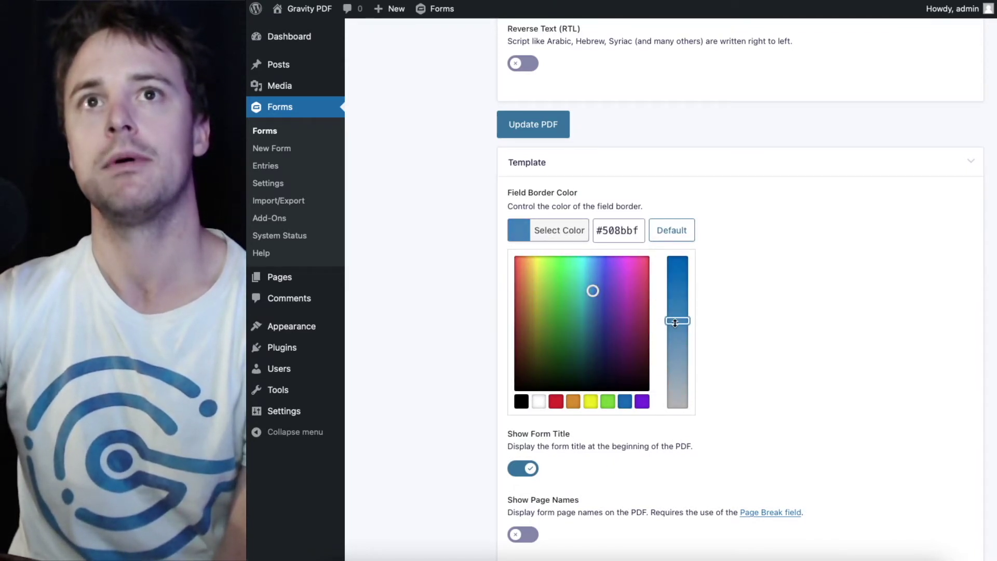
{"action": "left_click", "coordinate": [831, 286]}
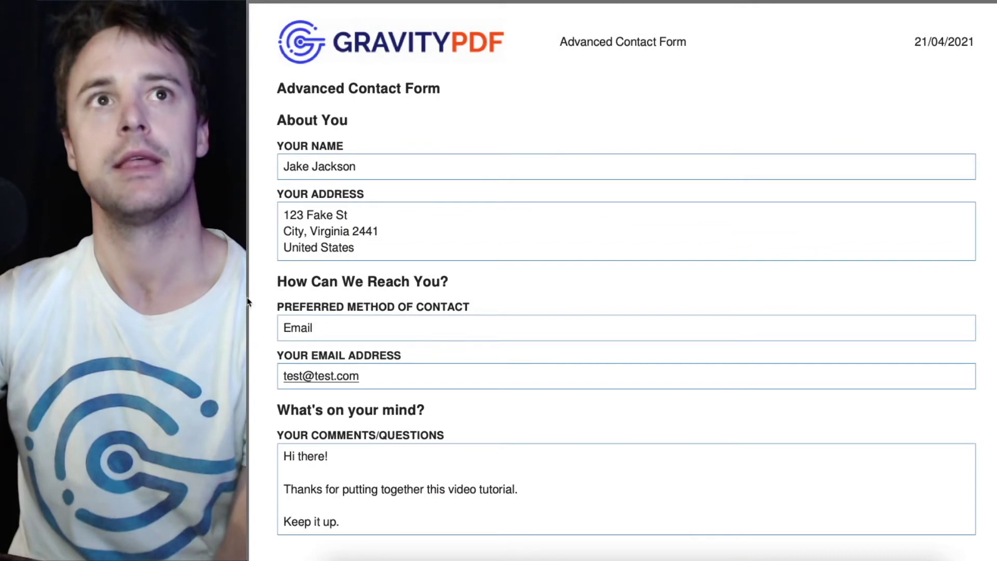
{"action": "left_click", "coordinate": [608, 516]}
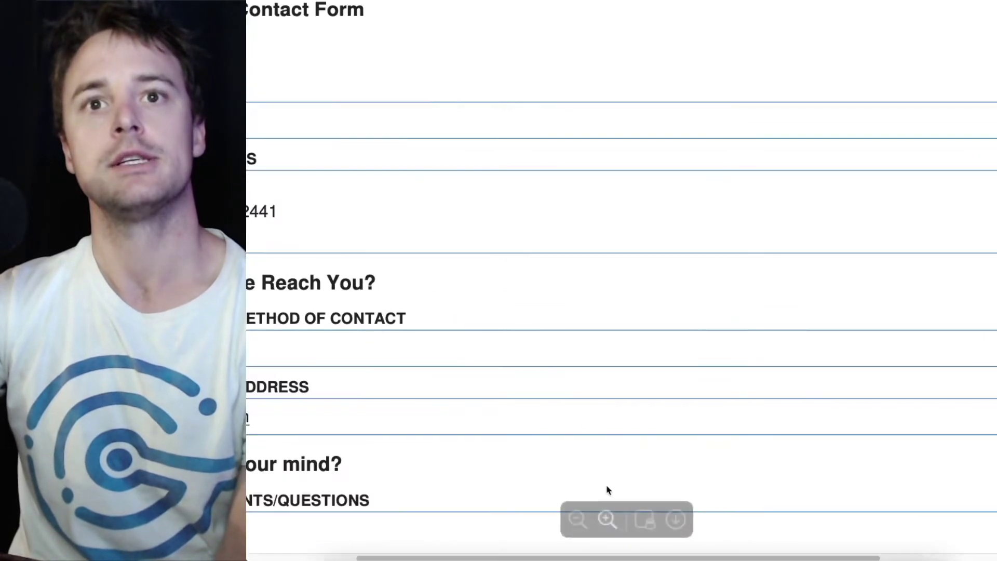
{"action": "left_click", "coordinate": [578, 519]}
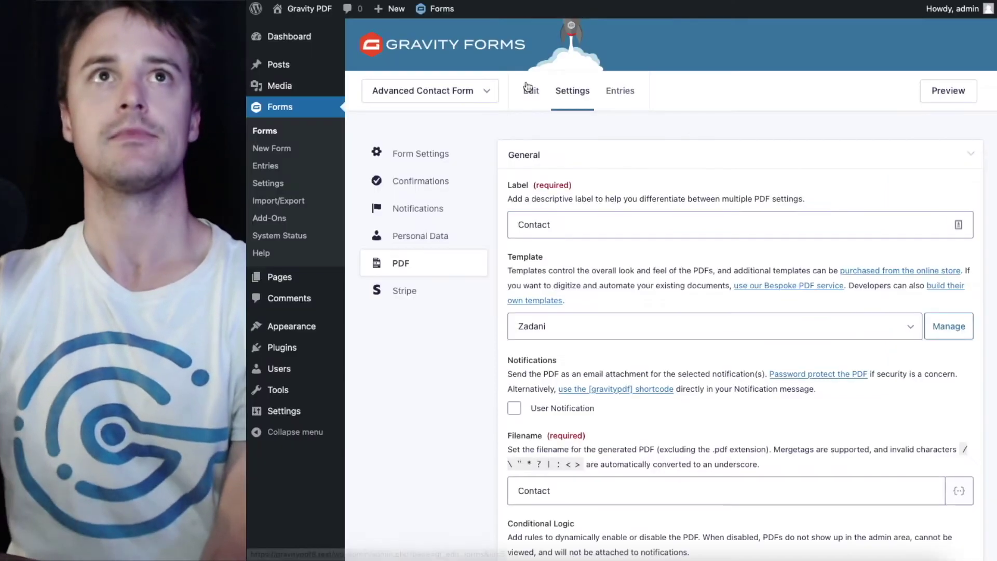
{"action": "scroll", "coordinate": [836, 274], "scroll_direction": "down", "scroll_amount": 6}
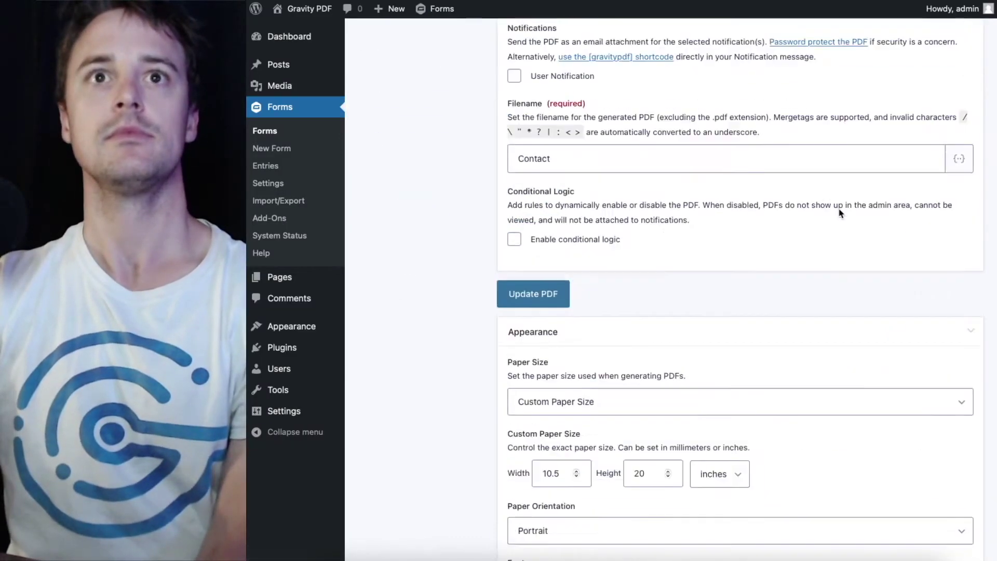
{"action": "scroll", "coordinate": [834, 239], "scroll_direction": "down", "scroll_amount": 5}
{"action": "scroll", "coordinate": [835, 209], "scroll_direction": "down", "scroll_amount": 4}
{"action": "scroll", "coordinate": [835, 210], "scroll_direction": "down", "scroll_amount": 4}
{"action": "scroll", "coordinate": [835, 207], "scroll_direction": "down", "scroll_amount": 3}
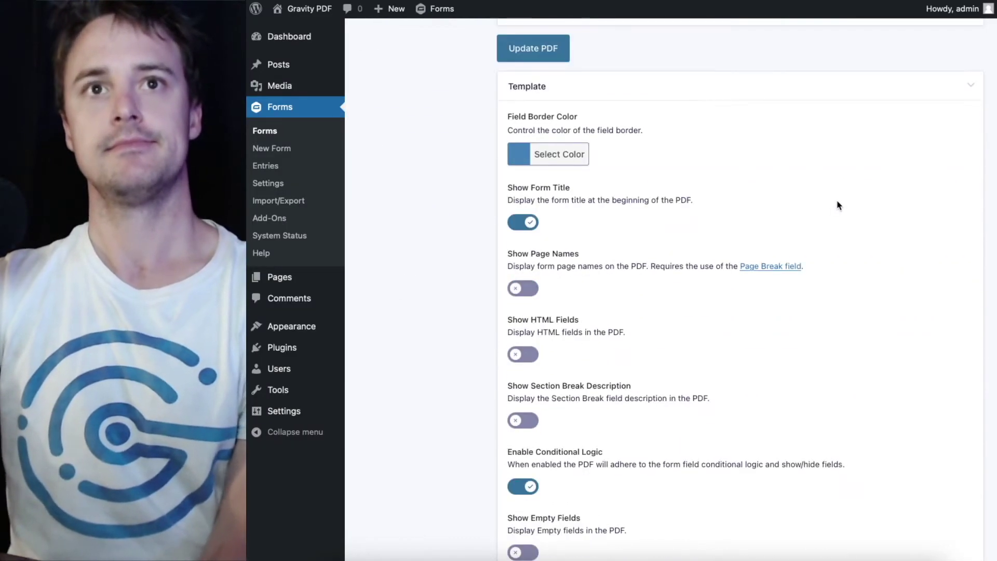
{"action": "scroll", "coordinate": [836, 205], "scroll_direction": "down", "scroll_amount": 1}
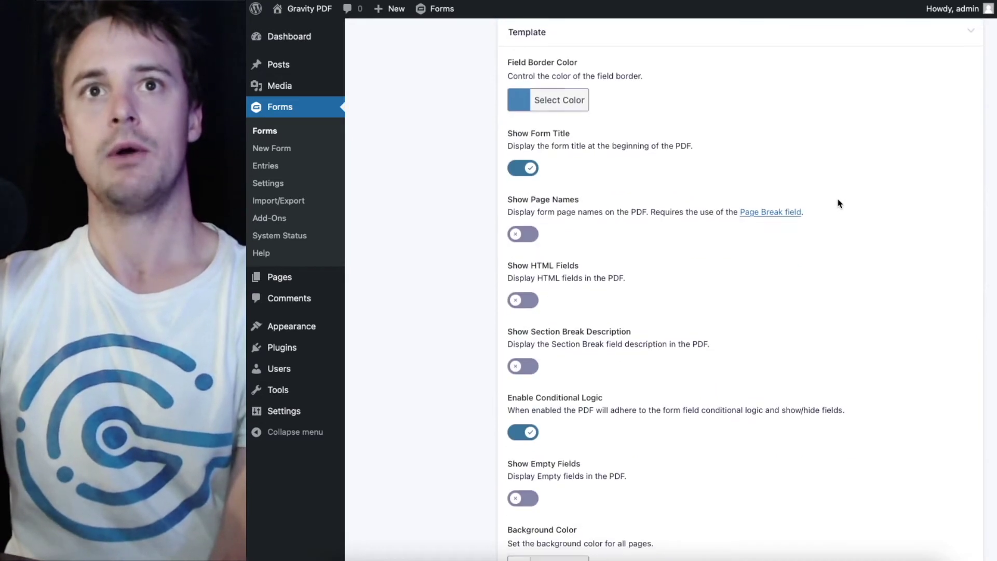
{"action": "scroll", "coordinate": [839, 202], "scroll_direction": "down", "scroll_amount": 1}
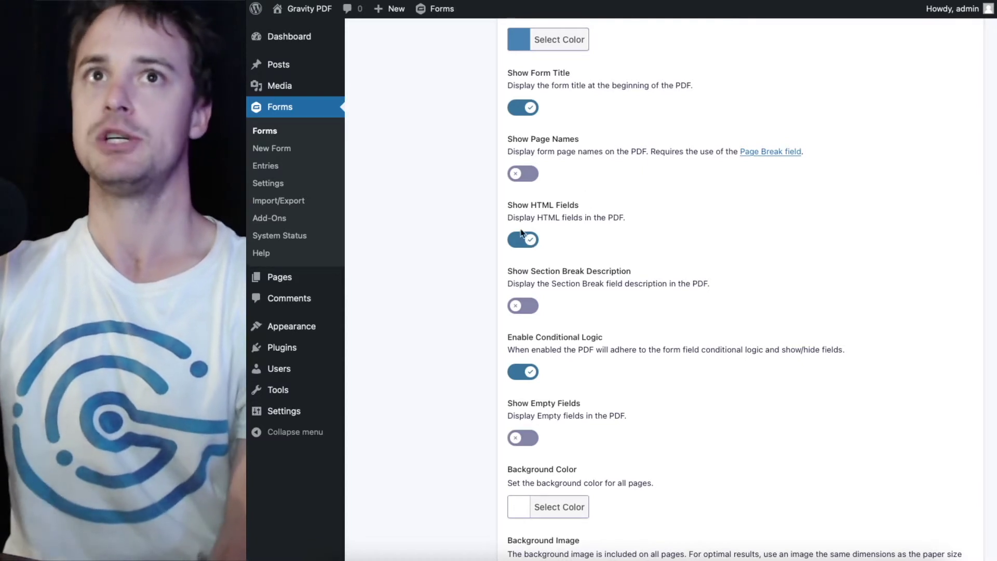
{"action": "left_click", "coordinate": [527, 242]}
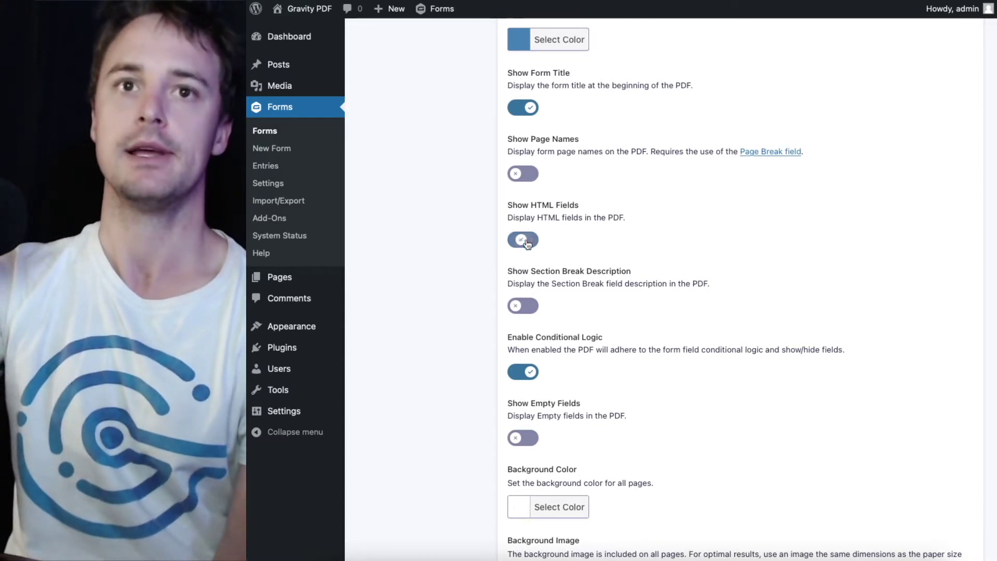
{"action": "scroll", "coordinate": [838, 175], "scroll_direction": "down", "scroll_amount": 3}
{"action": "scroll", "coordinate": [838, 175], "scroll_direction": "down", "scroll_amount": 3}
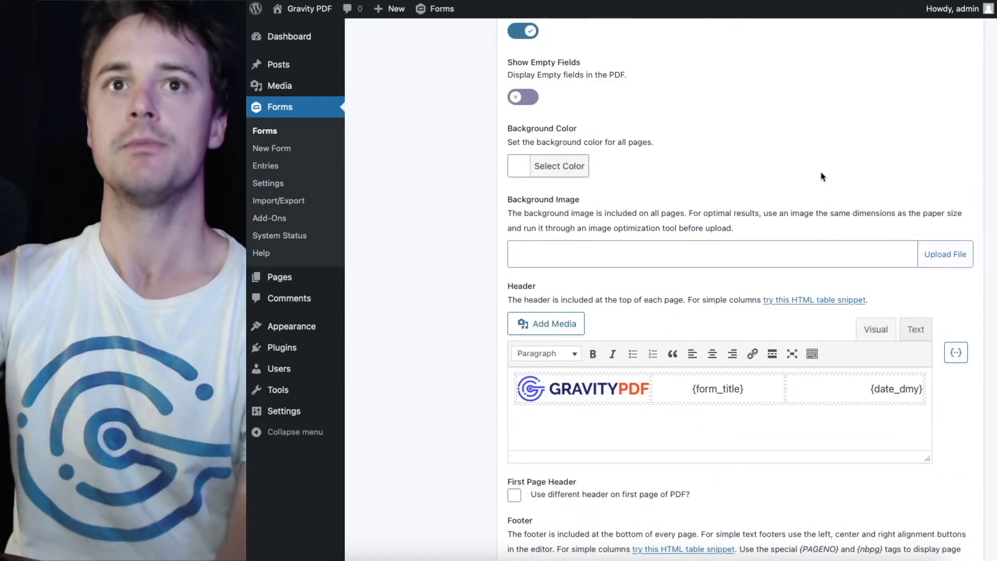
{"action": "left_click", "coordinate": [570, 170]}
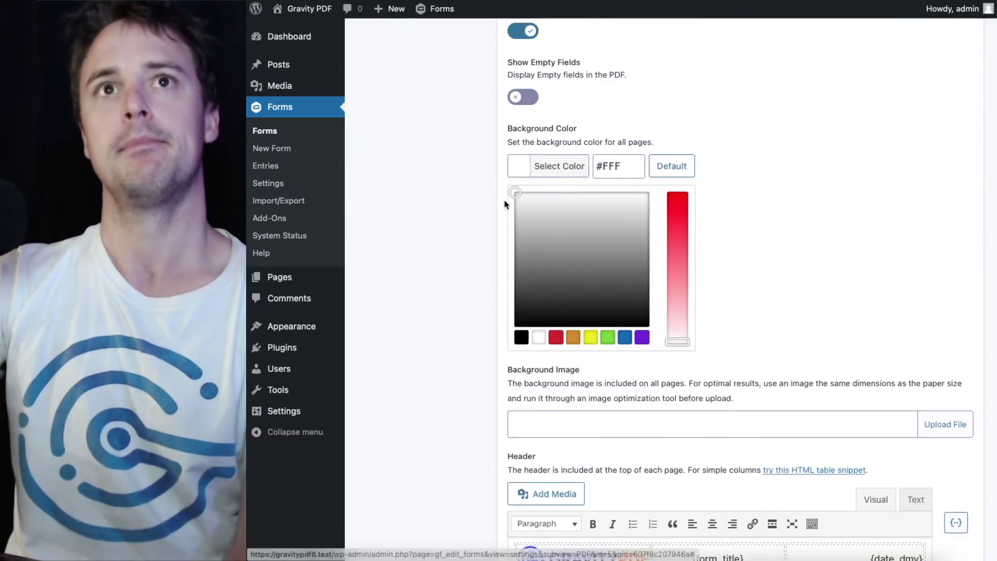
{"action": "mouse_move", "coordinate": [513, 192]}
{"action": "left_mouse_down"}
{"action": "mouse_move", "coordinate": [491, 314]}
{"action": "mouse_move", "coordinate": [473, 176]}
{"action": "left_mouse_up"}
{"action": "left_click", "coordinate": [547, 164]}
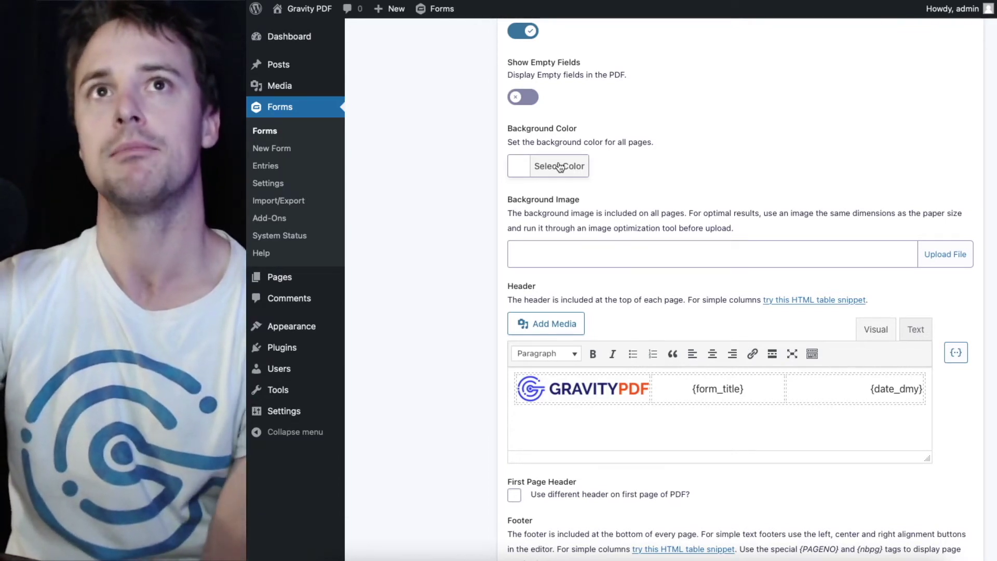
{"action": "left_click", "coordinate": [576, 253]}
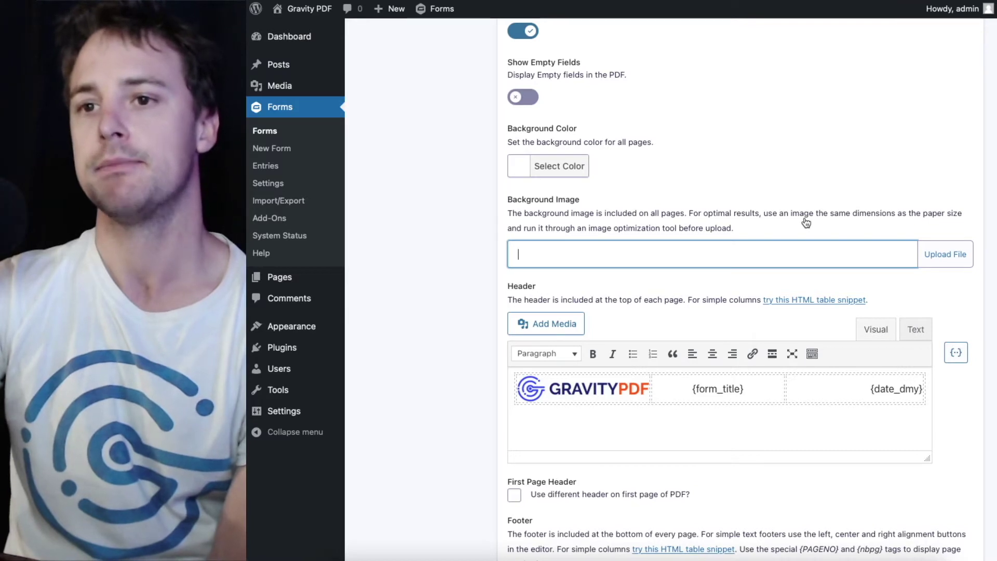
{"action": "scroll", "coordinate": [806, 222], "scroll_direction": "up", "scroll_amount": 10}
- Set the Paper Size to A4 (210 x 297mm)
{"action": "scroll", "coordinate": [805, 220], "scroll_direction": "up", "scroll_amount": 5}
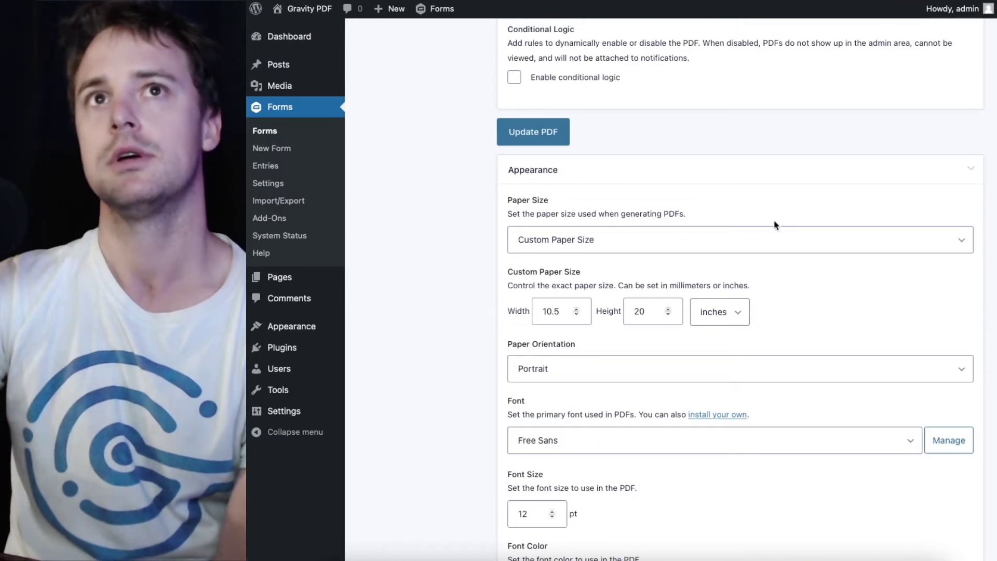
{"action": "left_click", "coordinate": [605, 243]}
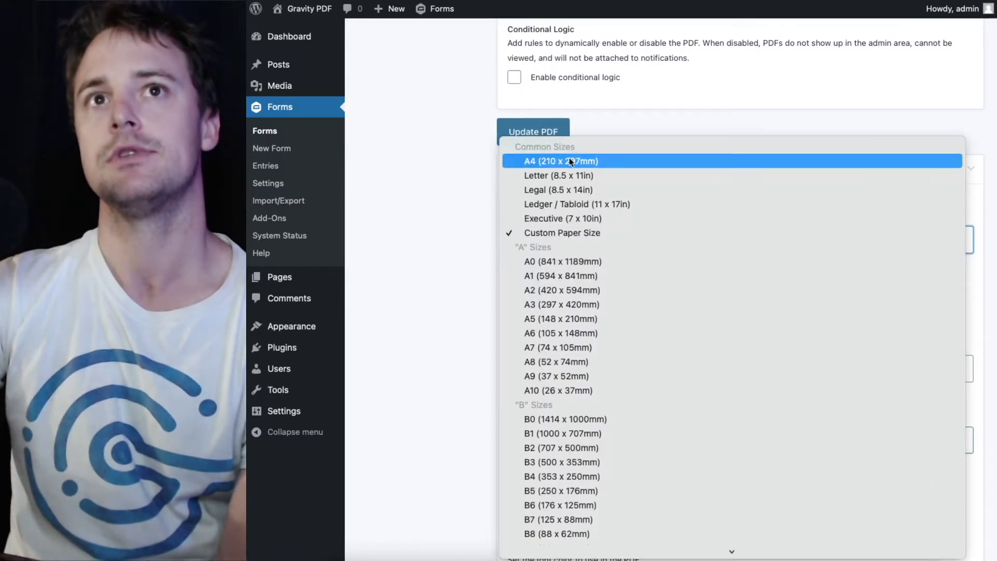
{"action": "left_click", "coordinate": [571, 162]}
{"action": "left_click", "coordinate": [576, 239]}
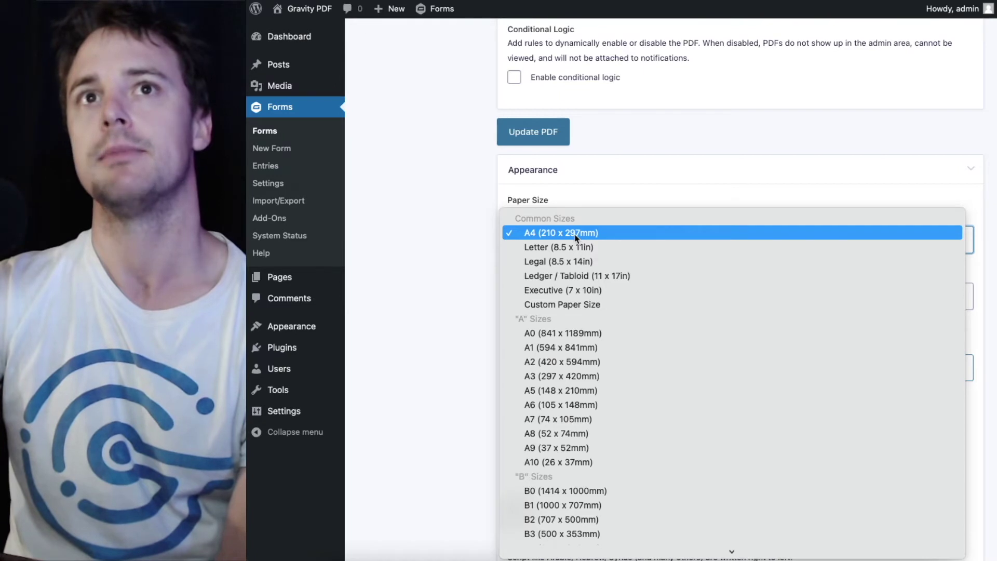
{"action": "left_click", "coordinate": [576, 238]}
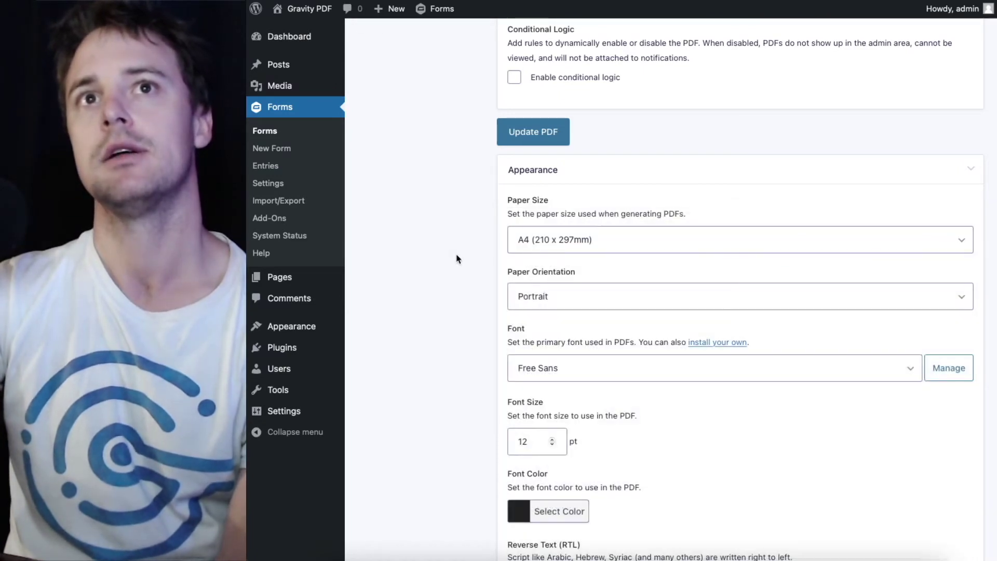
- Move down past the empty Background Image field to the Footer editor
{"action": "scroll", "coordinate": [459, 258], "scroll_direction": "down", "scroll_amount": 5}
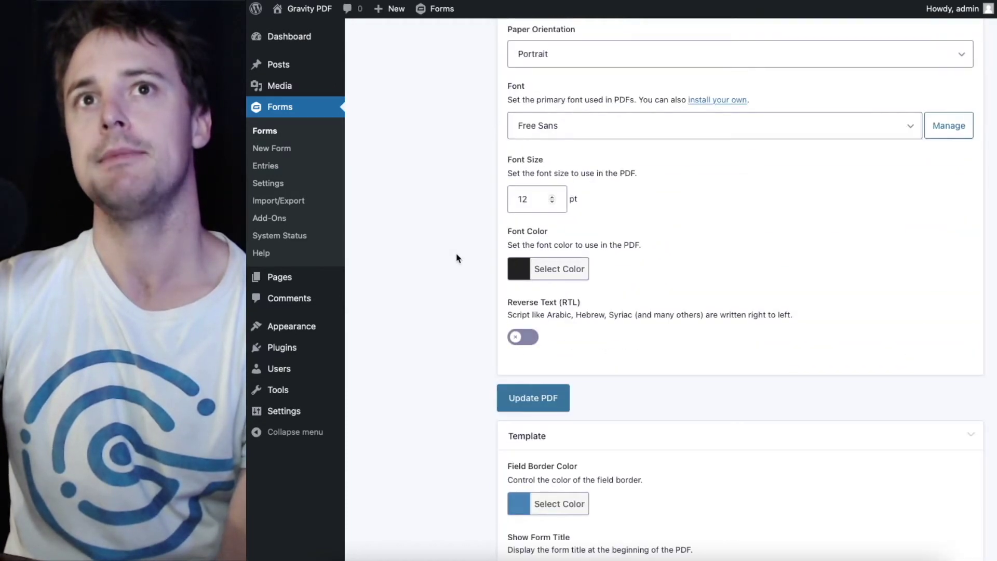
{"action": "scroll", "coordinate": [458, 258], "scroll_direction": "down", "scroll_amount": 5}
{"action": "scroll", "coordinate": [458, 258], "scroll_direction": "down", "scroll_amount": 7}
{"action": "scroll", "coordinate": [457, 258], "scroll_direction": "down", "scroll_amount": 1}
{"action": "scroll", "coordinate": [458, 257], "scroll_direction": "down", "scroll_amount": 2}
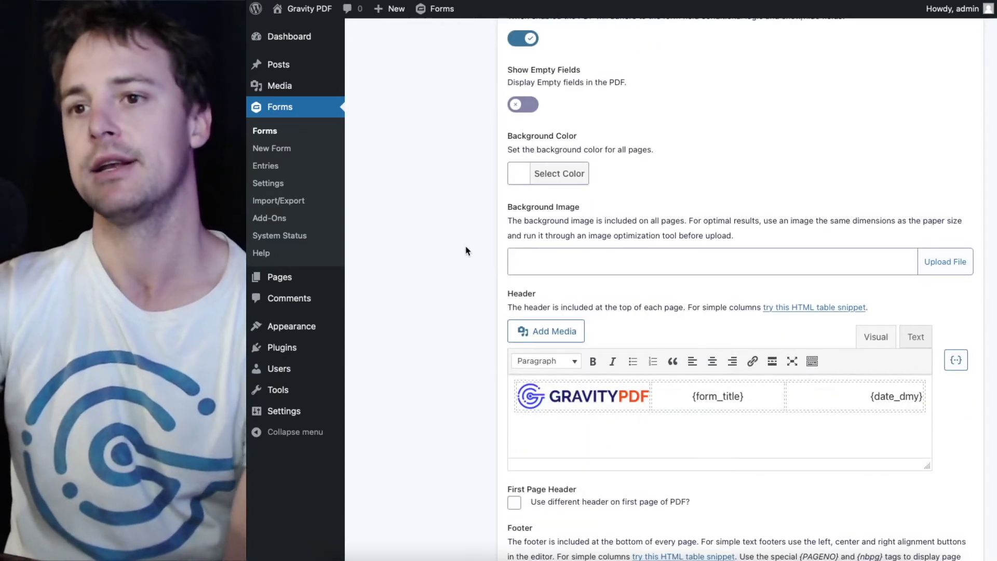
{"action": "left_click", "coordinate": [583, 252]}
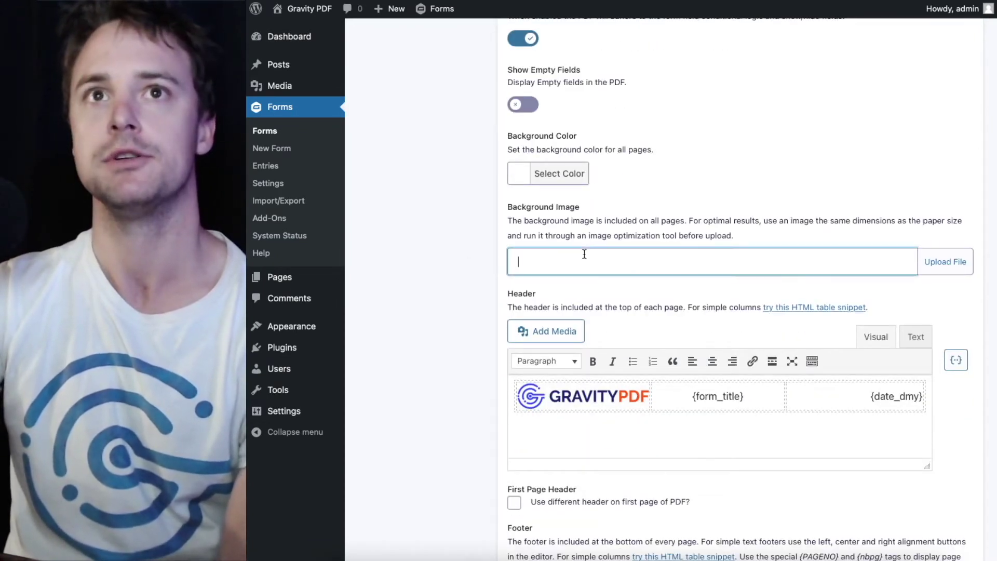
{"action": "left_click", "coordinate": [488, 229]}
{"action": "scroll", "coordinate": [489, 230], "scroll_direction": "down", "scroll_amount": 3}
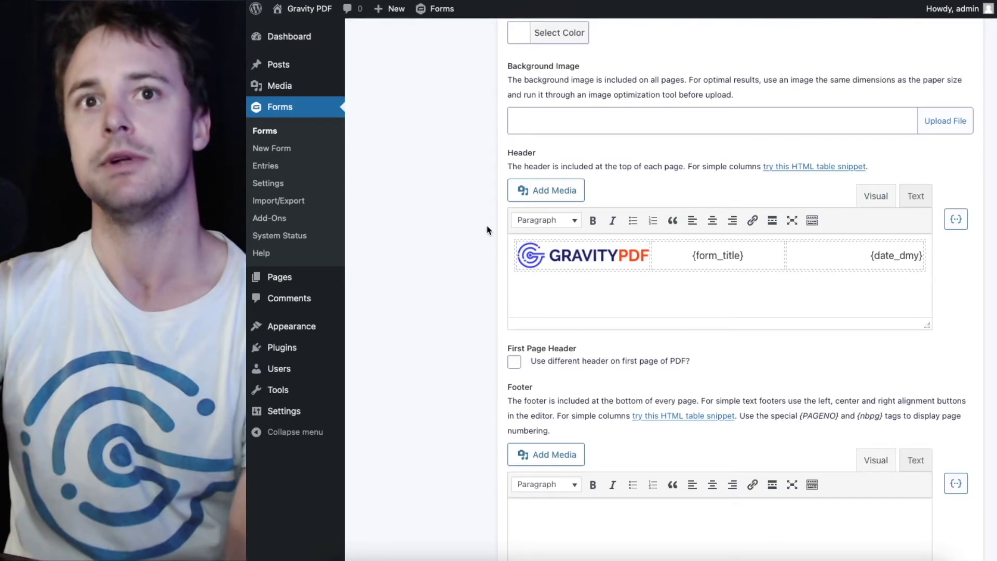
{"action": "scroll", "coordinate": [488, 229], "scroll_direction": "down", "scroll_amount": 5}
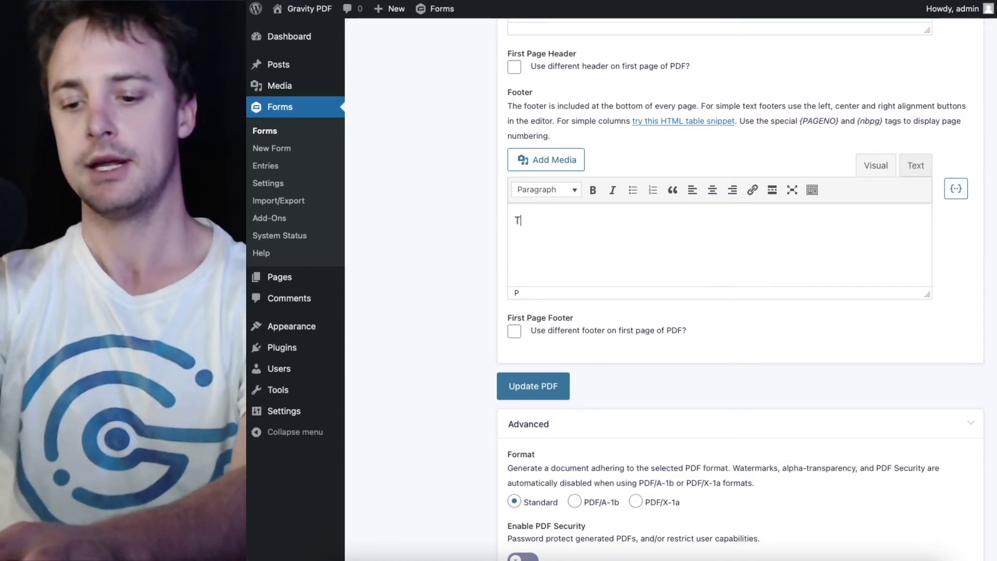
- Enter a centre-aligned thank-you footer with a call-back number, and save the PDF
{"action": "type", "text": "Thanks f"}
{"action": "type", "text": "or your business. If you've an"}
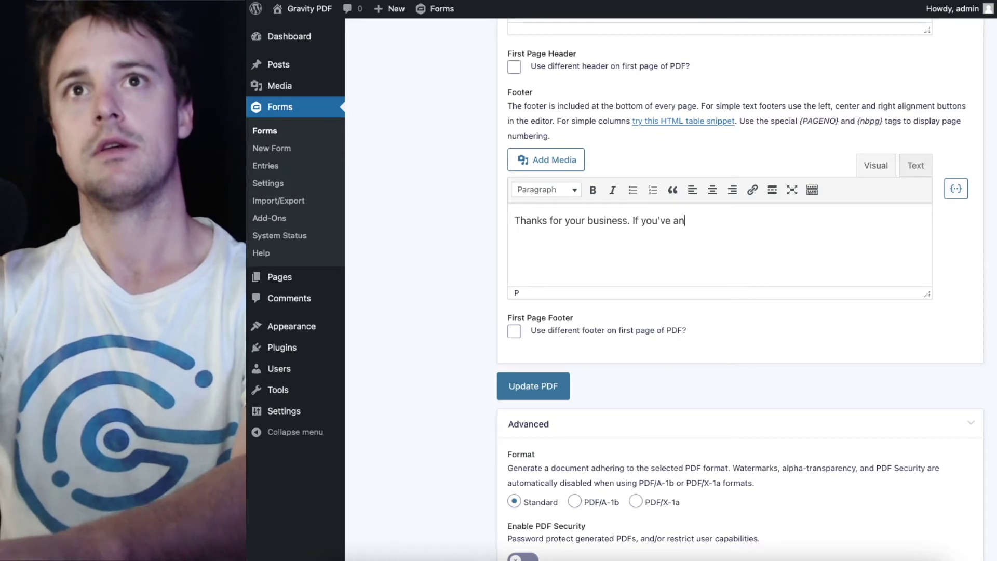
{"action": "type", "text": "y questions please call"}
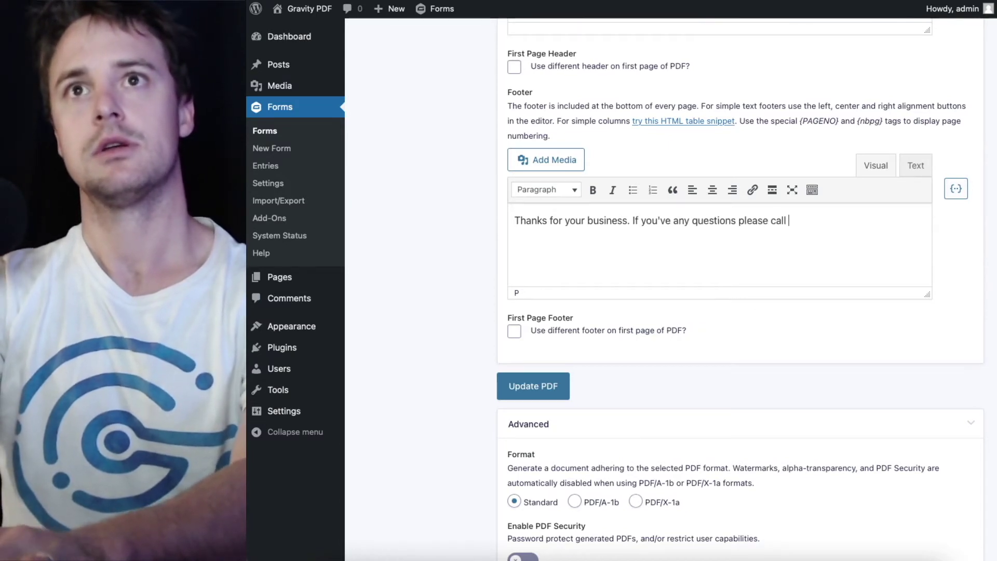
{"action": "type", "text": "pho"}
{"action": "key", "text": "BackSpace"}
{"action": "key", "text": "BackSpace"}
{"action": "key", "text": "BackSpace"}
{"action": "type", "text": "on XXX XXX XXXX"}
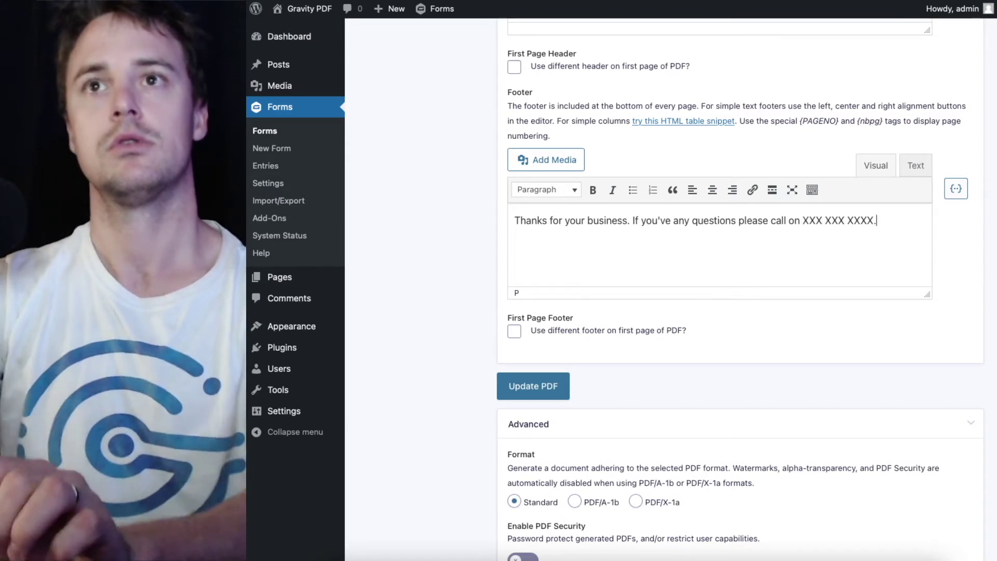
{"action": "type", "text": "."}
{"action": "key", "text": "ctrl+a"}
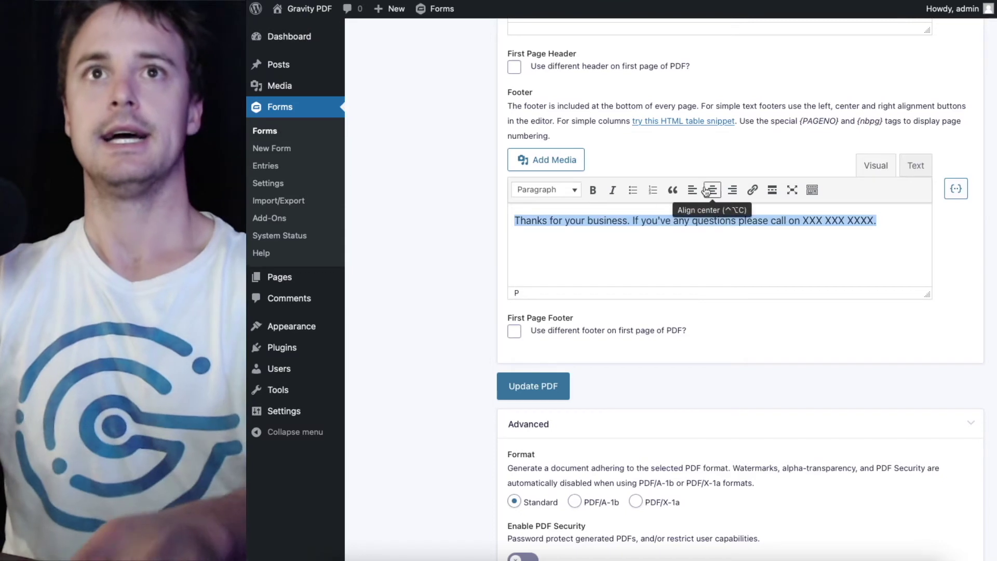
{"action": "left_click", "coordinate": [712, 190]}
{"action": "left_click", "coordinate": [506, 387]}
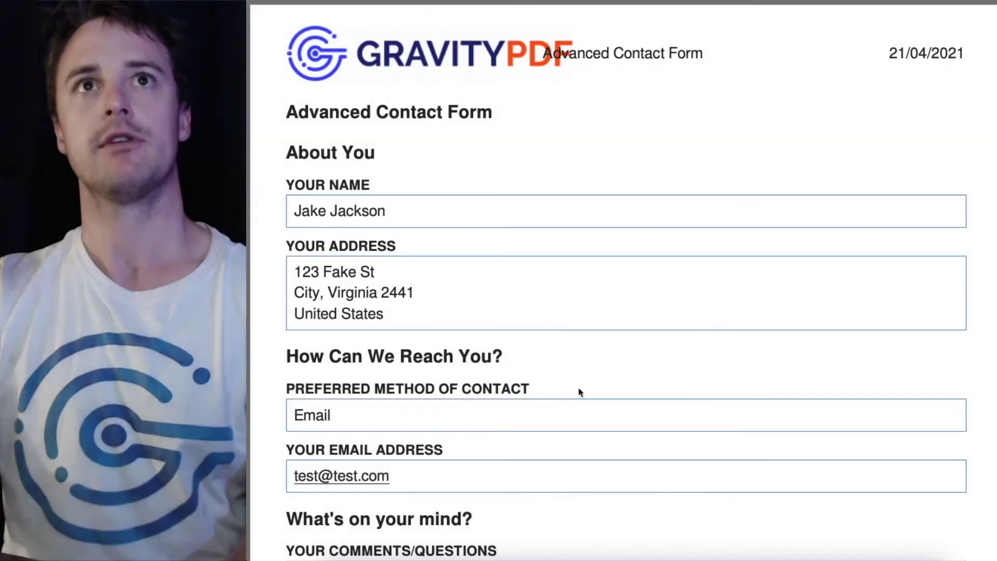
- View the full preview page, highlighting the centred thank-you footer, then return to the header settings
{"action": "left_click", "coordinate": [576, 520]}
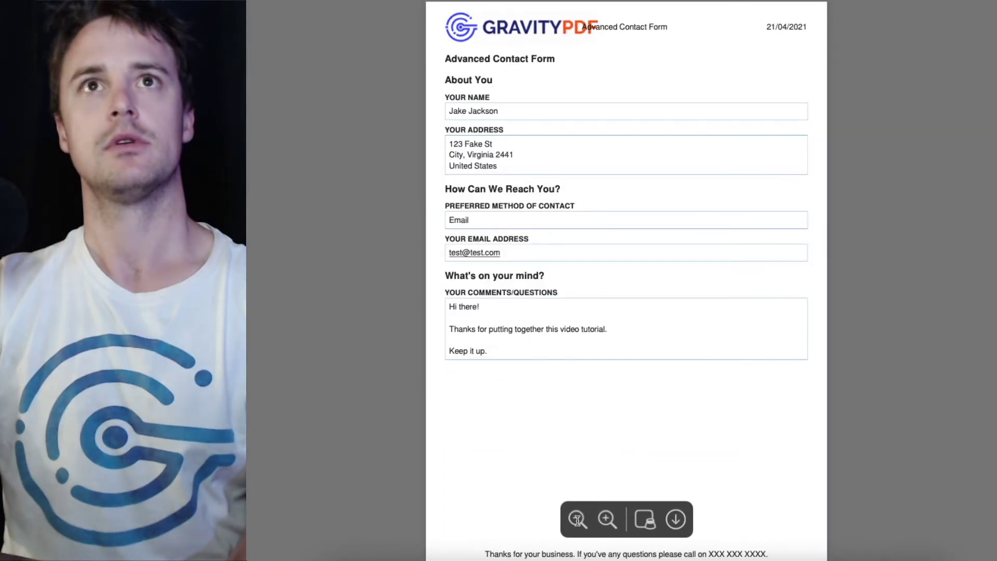
{"action": "left_click", "coordinate": [577, 520]}
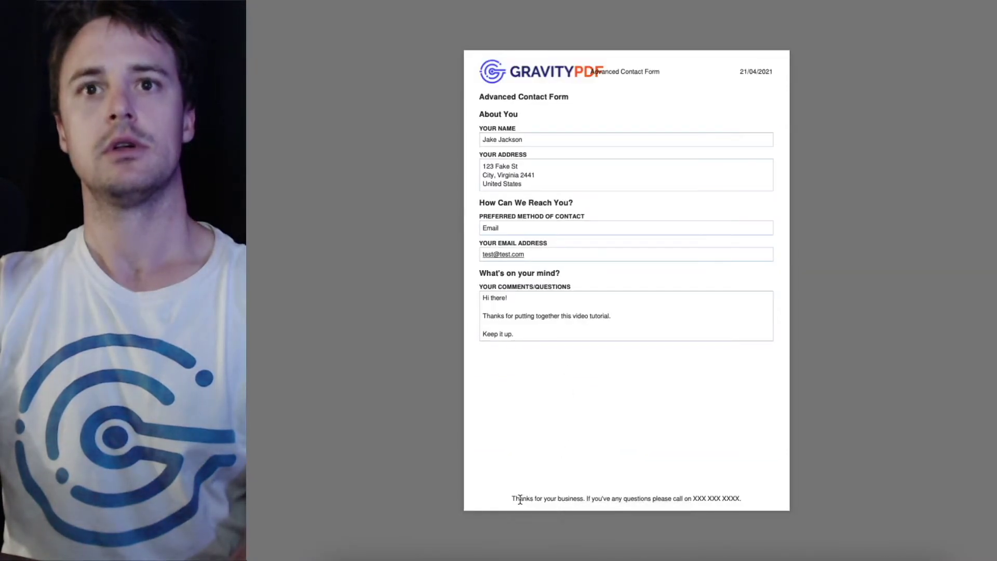
{"action": "left_click_drag", "start_coordinate": [512, 499], "coordinate": [777, 501]}
{"action": "left_click", "coordinate": [696, 319]}
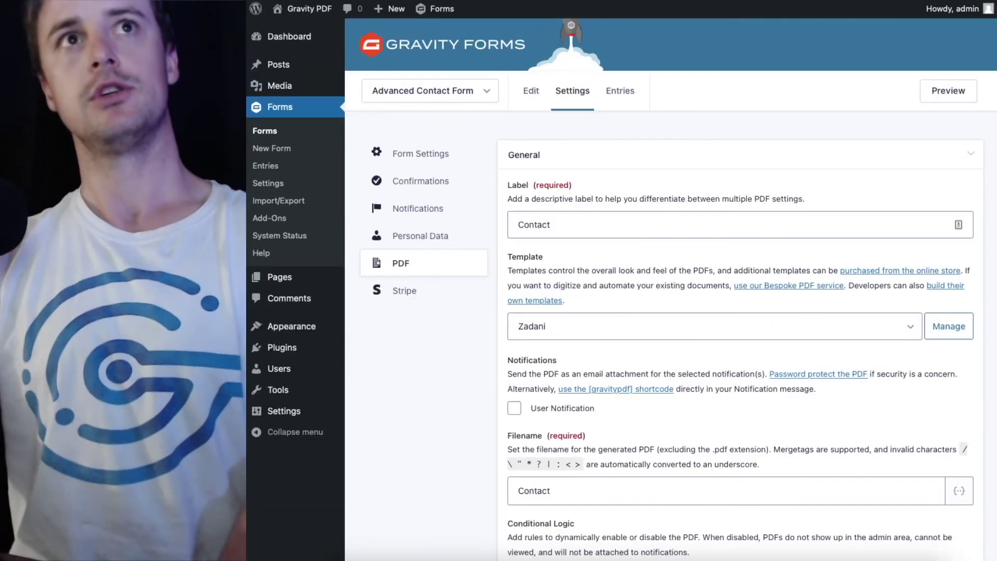
{"action": "scroll", "coordinate": [746, 301], "scroll_direction": "down", "scroll_amount": 15}
{"action": "scroll", "coordinate": [748, 296], "scroll_direction": "down", "scroll_amount": 8}
- Change the header's logo column width from 33% to 50% in the HTML source and save
{"action": "scroll", "coordinate": [750, 300], "scroll_direction": "down", "scroll_amount": 7}
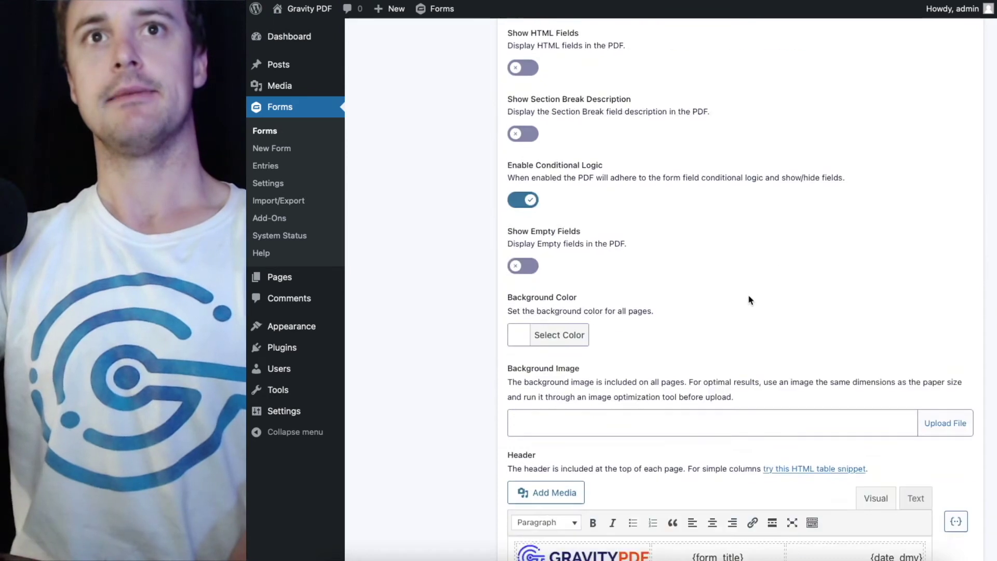
{"action": "scroll", "coordinate": [750, 300], "scroll_direction": "down", "scroll_amount": 4}
{"action": "left_click", "coordinate": [917, 301]}
{"action": "left_click_drag", "start_coordinate": [615, 418], "coordinate": [622, 418]}
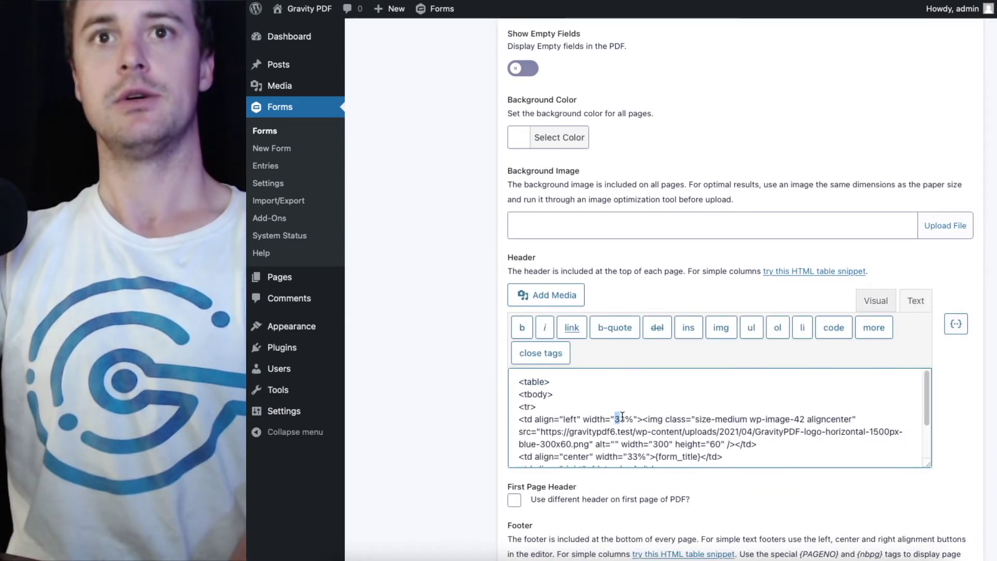
{"action": "scroll", "coordinate": [627, 414], "scroll_direction": "down", "scroll_amount": 3}
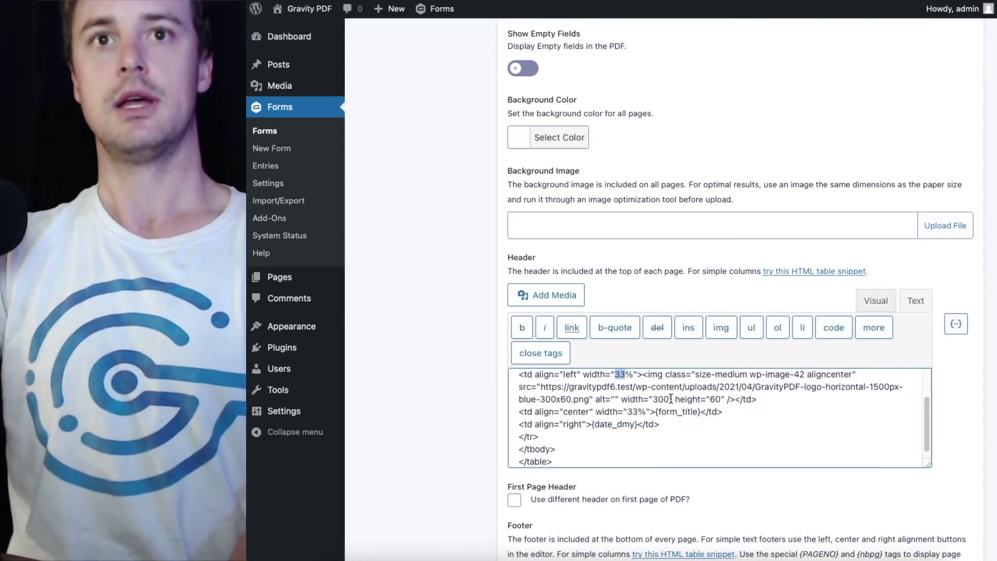
{"action": "type", "text": "50"}
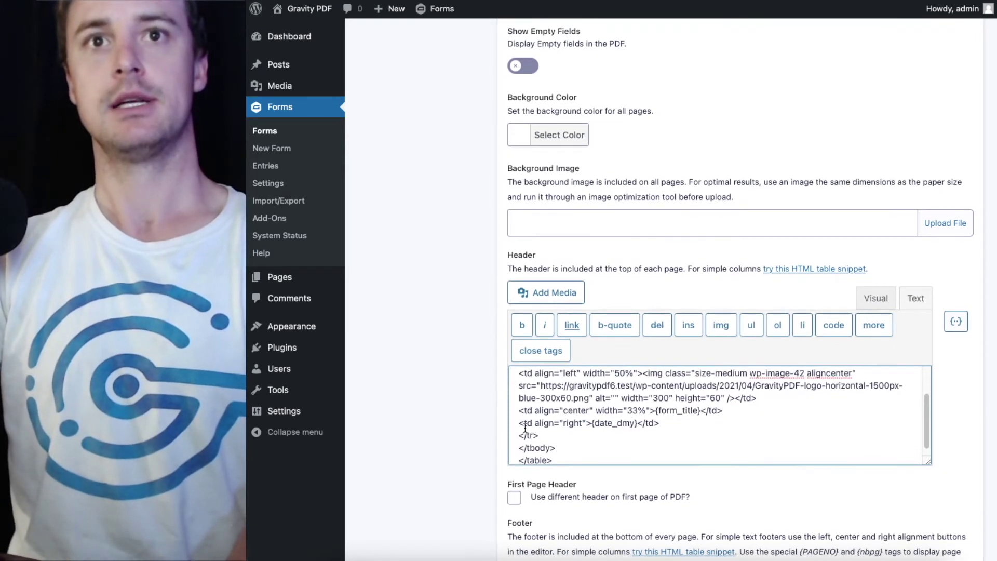
{"action": "scroll", "coordinate": [514, 418], "scroll_direction": "down", "scroll_amount": 5}
{"action": "scroll", "coordinate": [523, 432], "scroll_direction": "down", "scroll_amount": 2}
{"action": "left_click", "coordinate": [527, 461]}
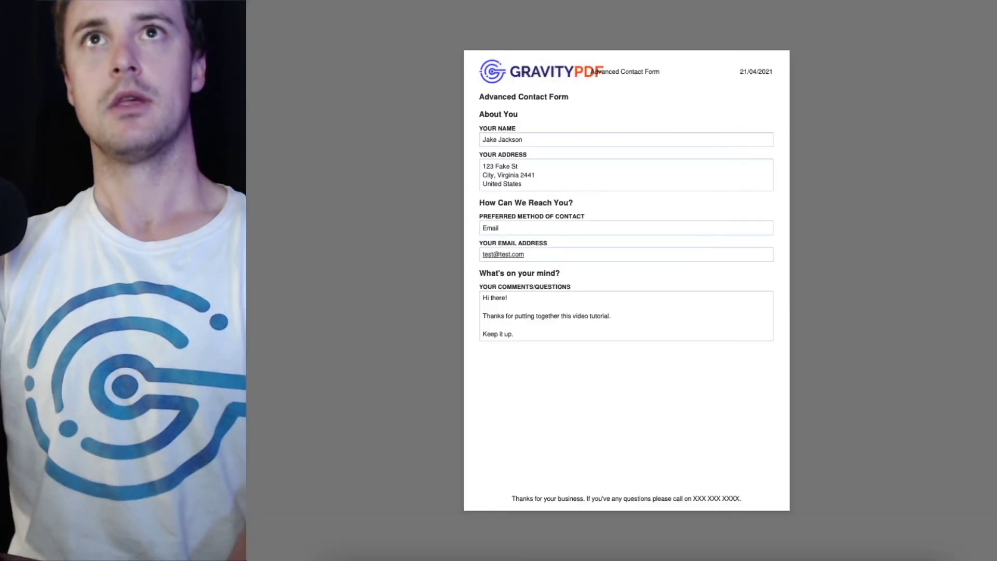
- Check the widened header in the full-page preview, then return to the PDF settings
{"action": "left_click", "coordinate": [645, 519]}
{"action": "mouse_move", "coordinate": [584, 522]}
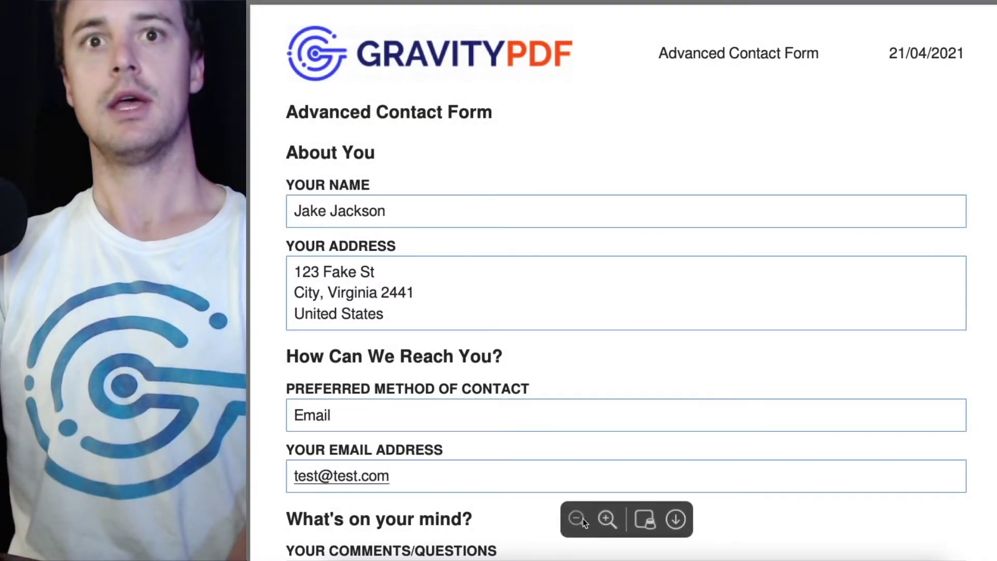
{"action": "left_click", "coordinate": [582, 519]}
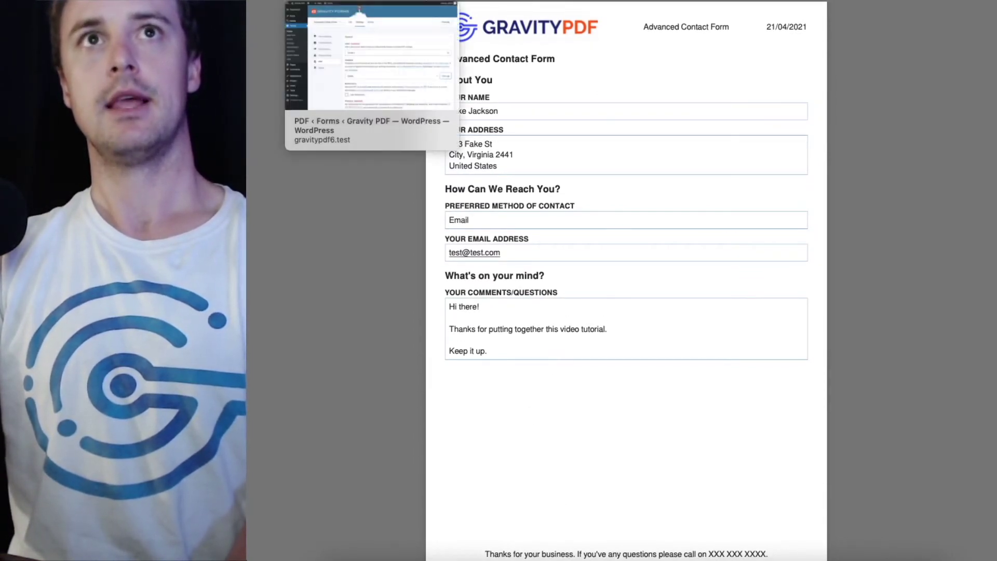
{"action": "left_click", "coordinate": [322, 5]}
- Choose the Focus Gravity template from the installed template gallery
{"action": "left_click", "coordinate": [602, 339]}
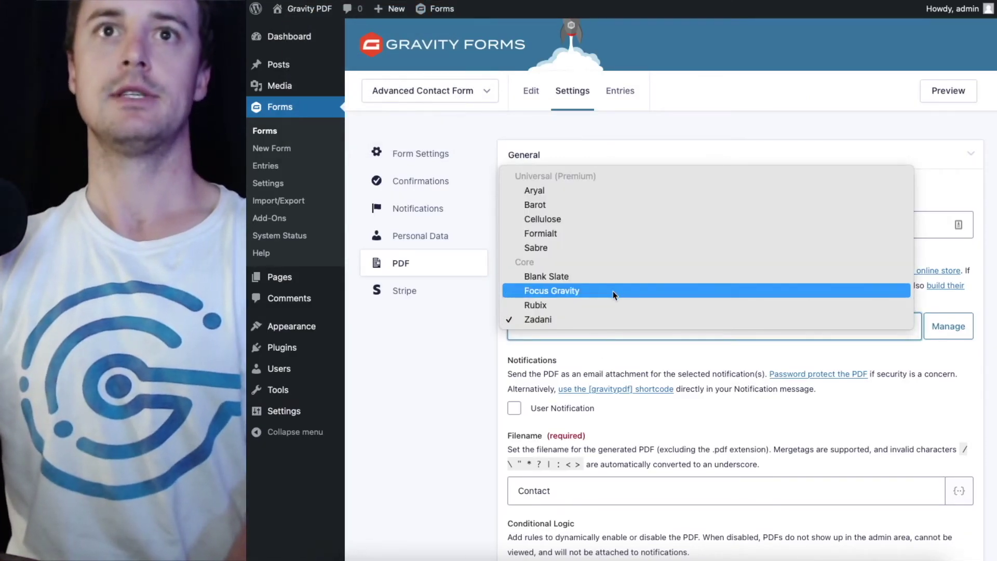
{"action": "left_click", "coordinate": [949, 333]}
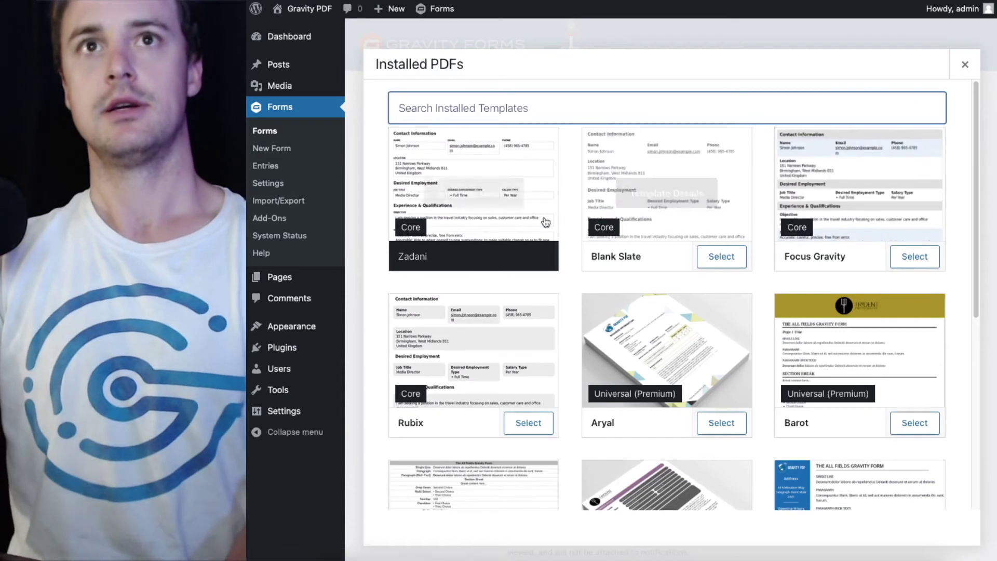
{"action": "scroll", "coordinate": [496, 363], "scroll_direction": "down", "scroll_amount": 4}
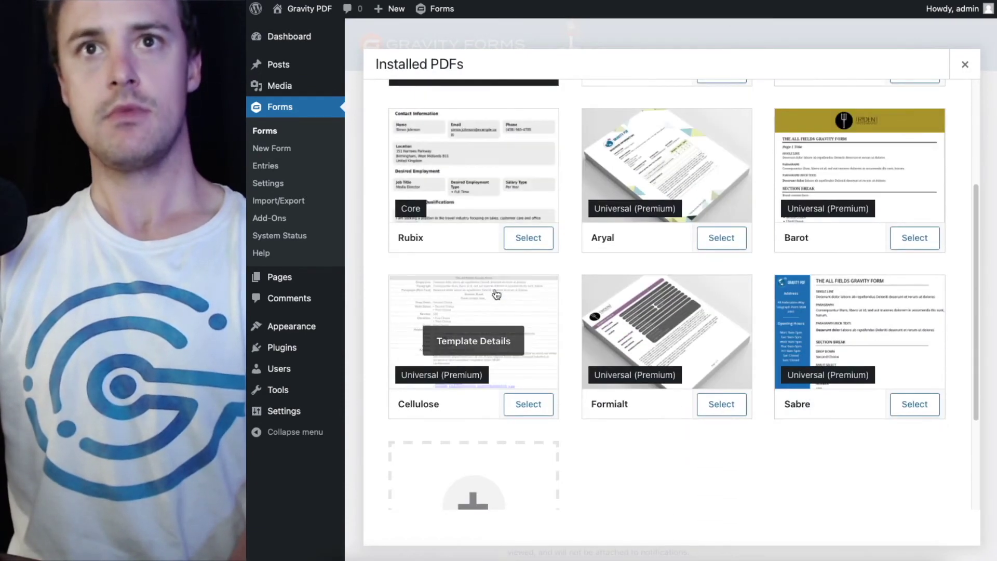
{"action": "scroll", "coordinate": [847, 478], "scroll_direction": "up", "scroll_amount": 1}
{"action": "scroll", "coordinate": [846, 476], "scroll_direction": "up", "scroll_amount": 1}
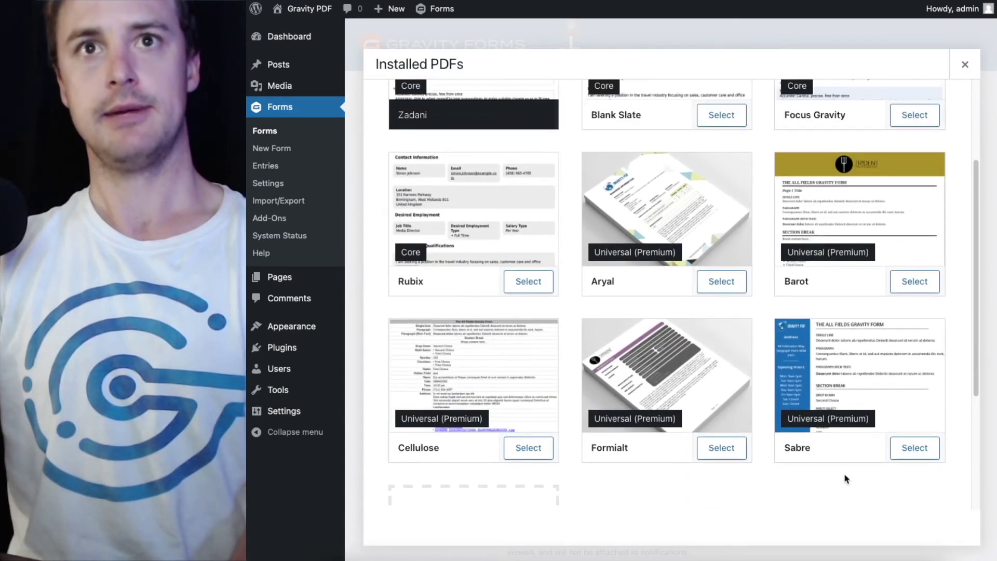
{"action": "scroll", "coordinate": [687, 403], "scroll_direction": "up", "scroll_amount": 2}
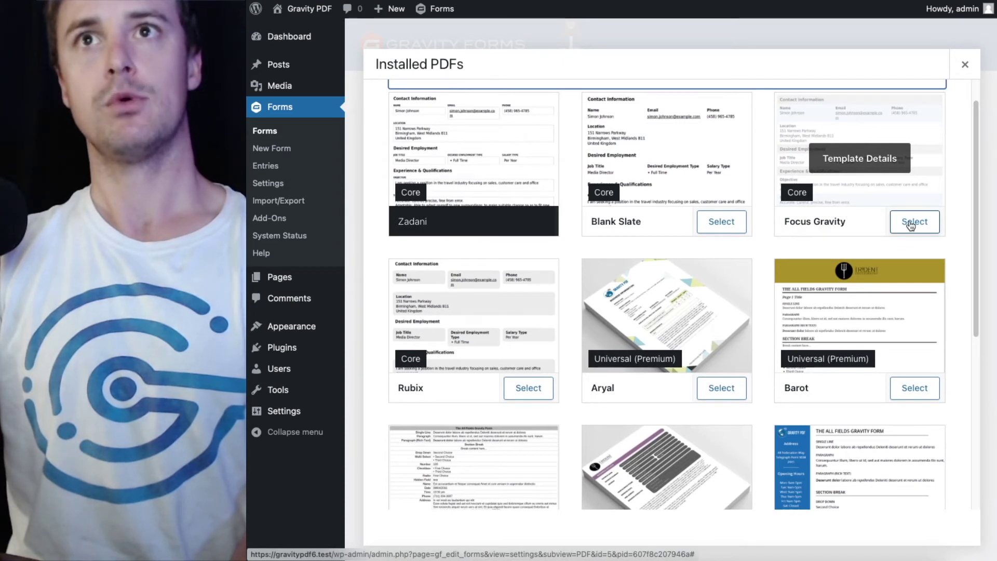
{"action": "left_click", "coordinate": [910, 221]}
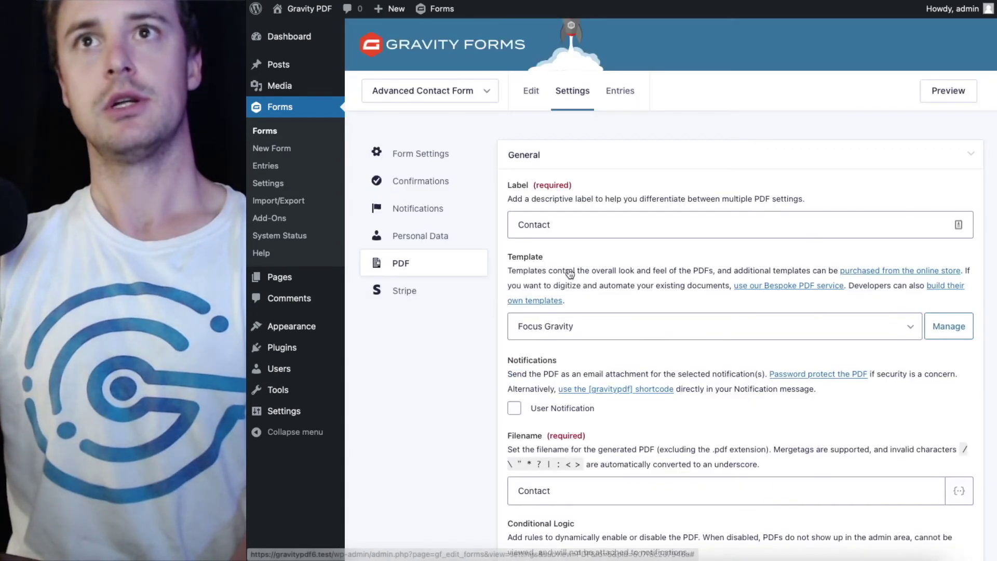
- Save the Focus Gravity change and inspect the restyled page in the preview
{"action": "scroll", "coordinate": [546, 208], "scroll_direction": "down", "scroll_amount": 5}
{"action": "scroll", "coordinate": [526, 125], "scroll_direction": "down", "scroll_amount": 3}
{"action": "left_click", "coordinate": [532, 107]}
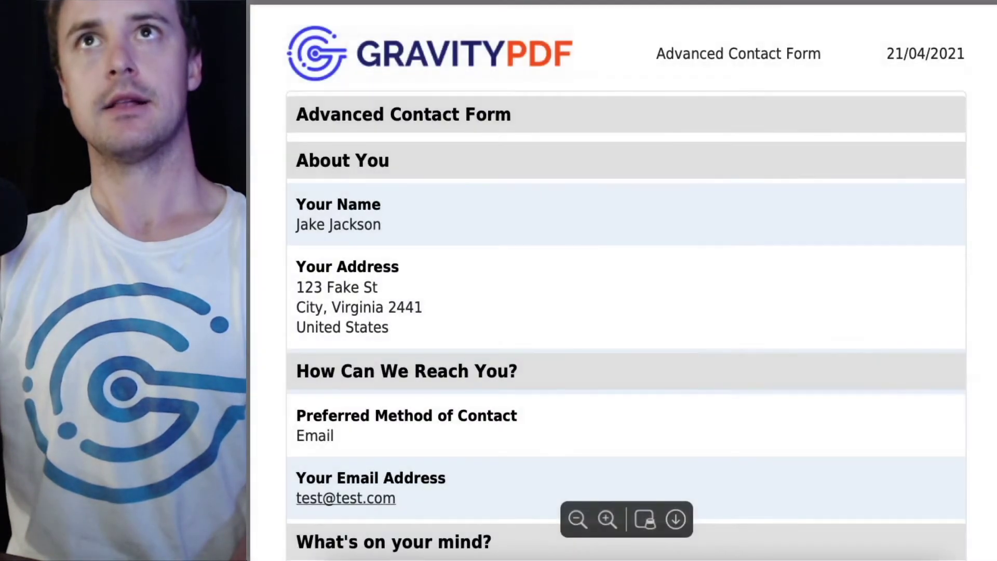
{"action": "left_click", "coordinate": [573, 518]}
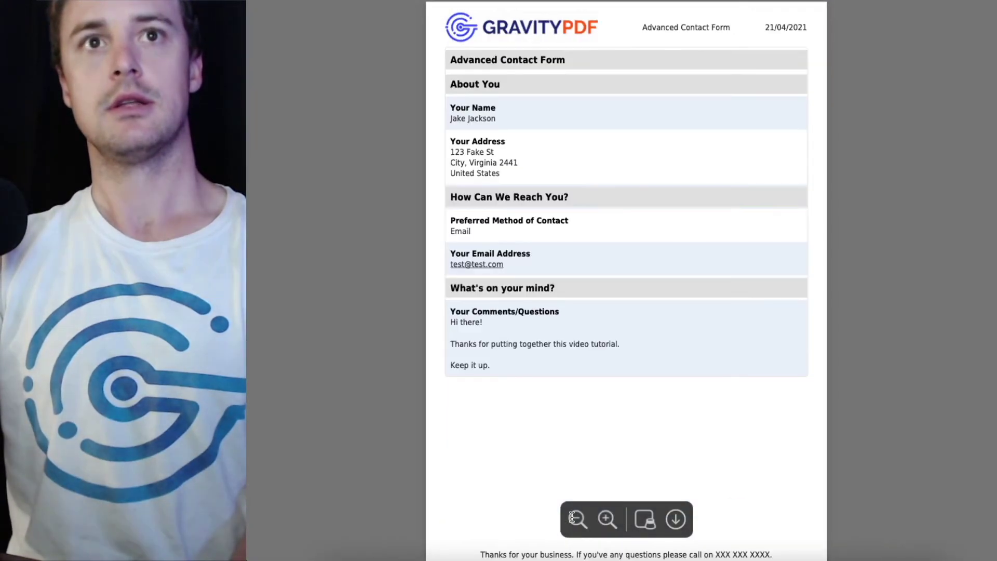
{"action": "left_click", "coordinate": [573, 519]}
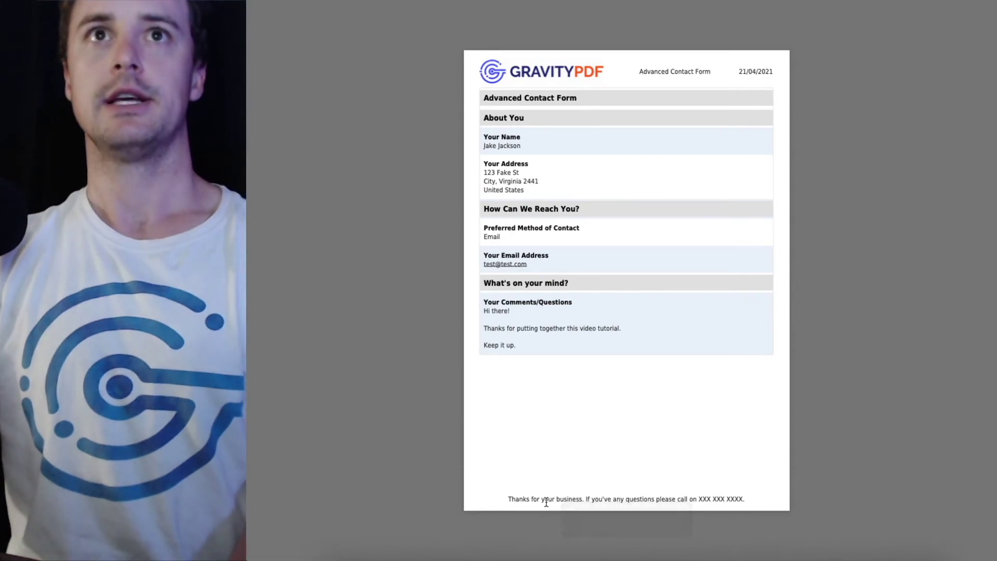
{"action": "mouse_move", "coordinate": [626, 467]}
{"action": "left_click", "coordinate": [607, 518]}
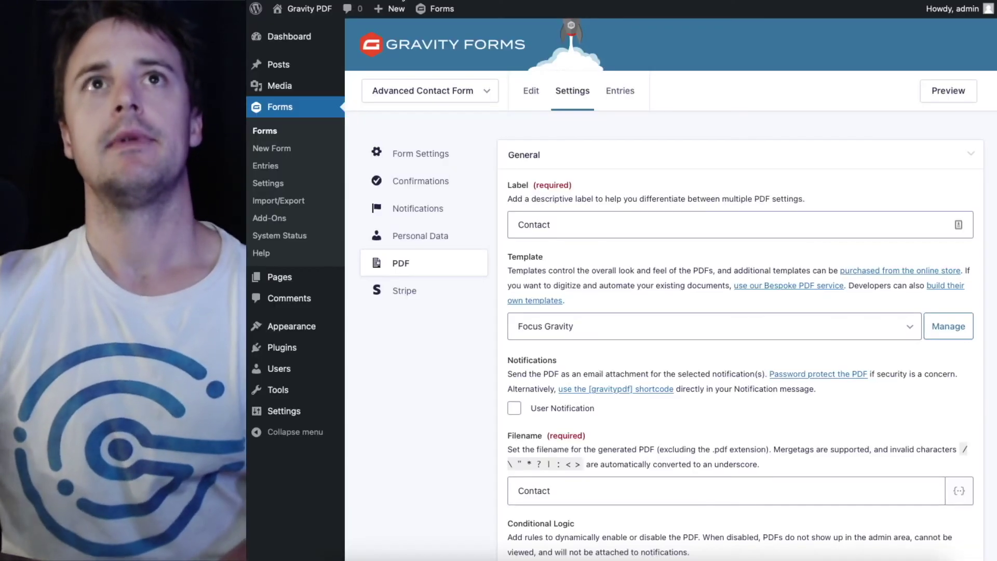
- Shift the accent colour to a pale pink
{"action": "scroll", "coordinate": [711, 273], "scroll_direction": "down", "scroll_amount": 3}
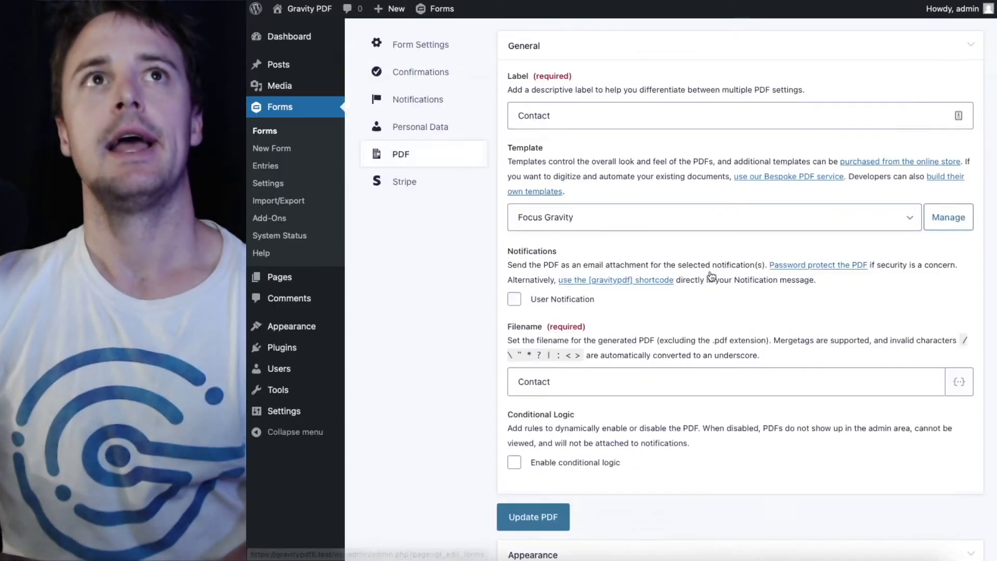
{"action": "scroll", "coordinate": [710, 272], "scroll_direction": "down", "scroll_amount": 8}
{"action": "scroll", "coordinate": [711, 273], "scroll_direction": "down", "scroll_amount": 8}
{"action": "scroll", "coordinate": [711, 272], "scroll_direction": "down", "scroll_amount": 3}
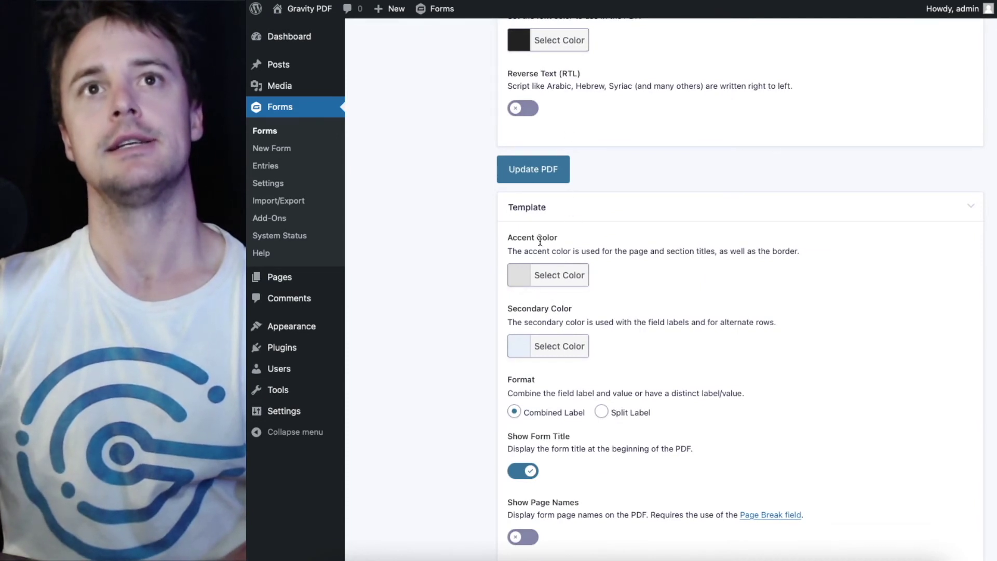
{"action": "left_click", "coordinate": [546, 279]}
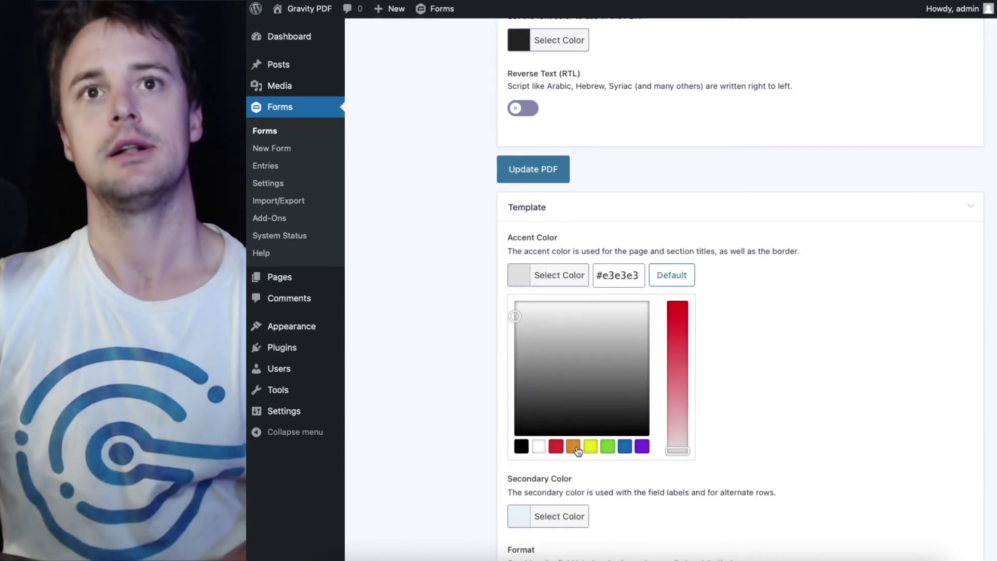
{"action": "left_click_drag", "start_coordinate": [676, 450], "coordinate": [685, 418]}
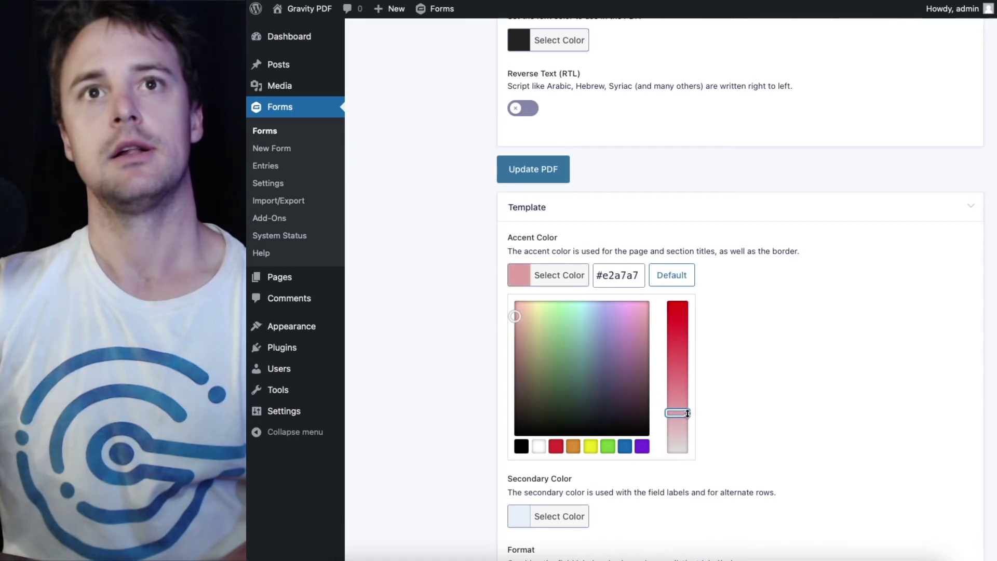
{"action": "left_click", "coordinate": [806, 373]}
{"action": "left_click", "coordinate": [540, 281]}
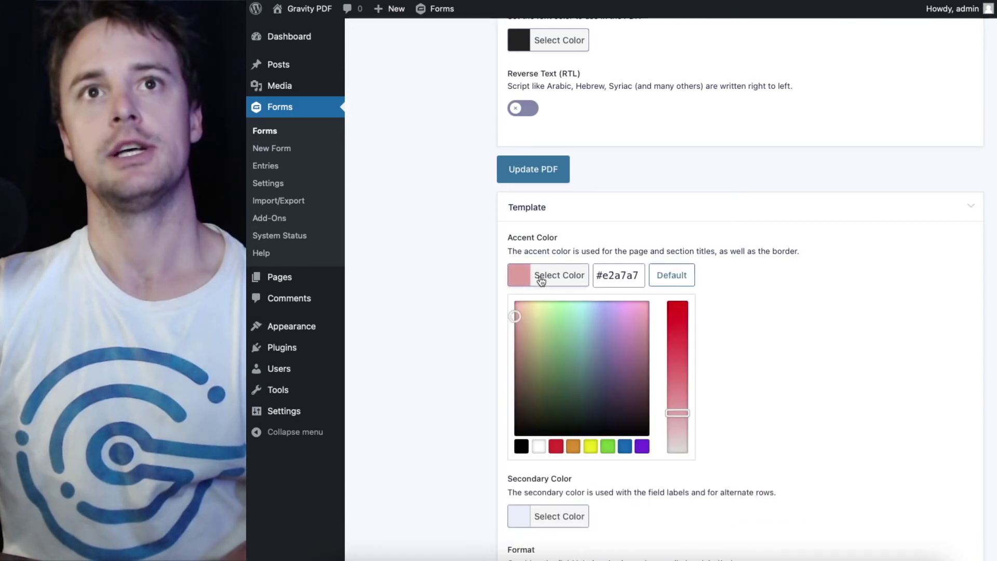
{"action": "left_click", "coordinate": [543, 280]}
- Set the secondary colour to pale lavender #f8edff and save the PDF settings
{"action": "left_click", "coordinate": [559, 354]}
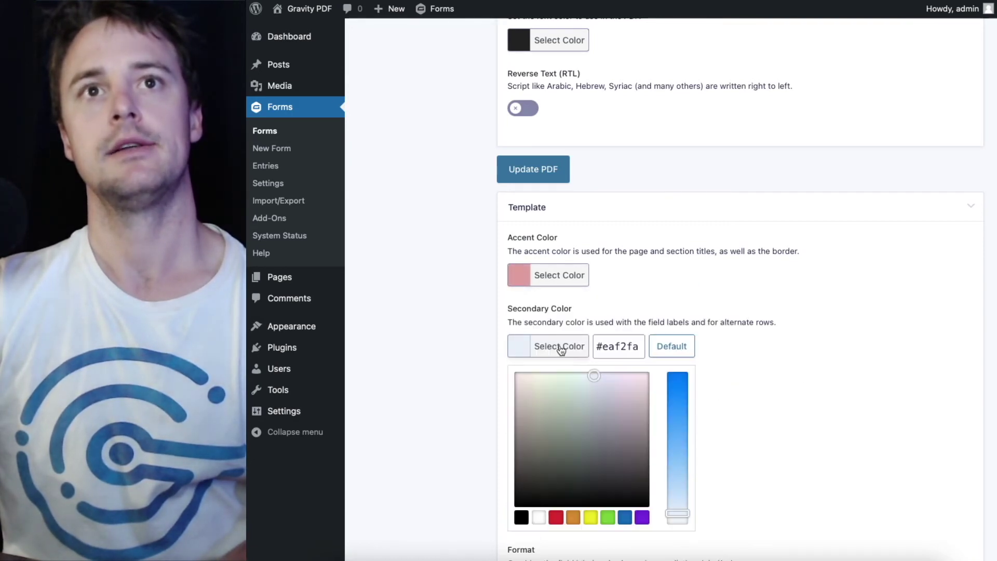
{"action": "left_click_drag", "start_coordinate": [595, 375], "coordinate": [620, 375]}
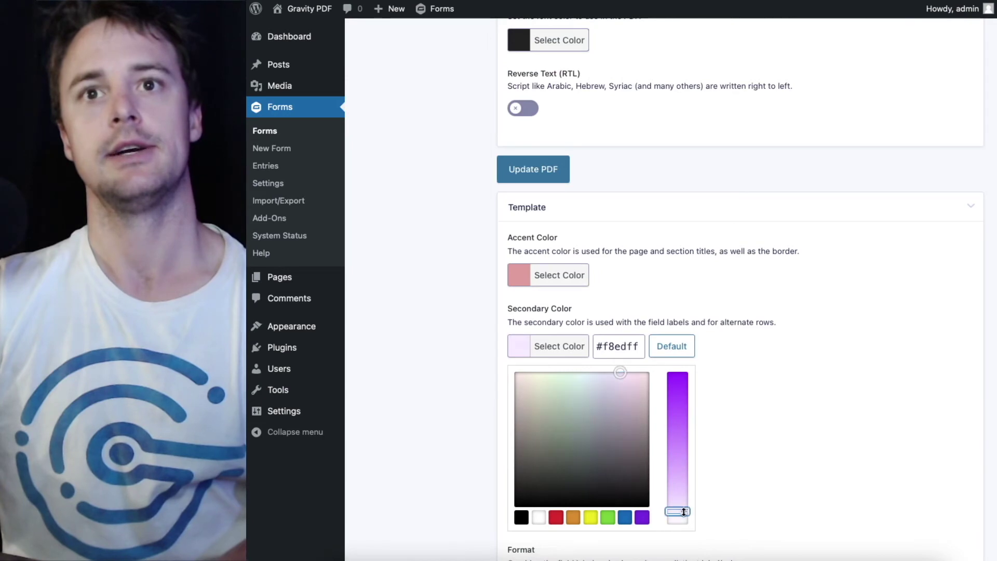
{"action": "left_click", "coordinate": [517, 319]}
{"action": "scroll", "coordinate": [454, 383], "scroll_direction": "down", "scroll_amount": 4}
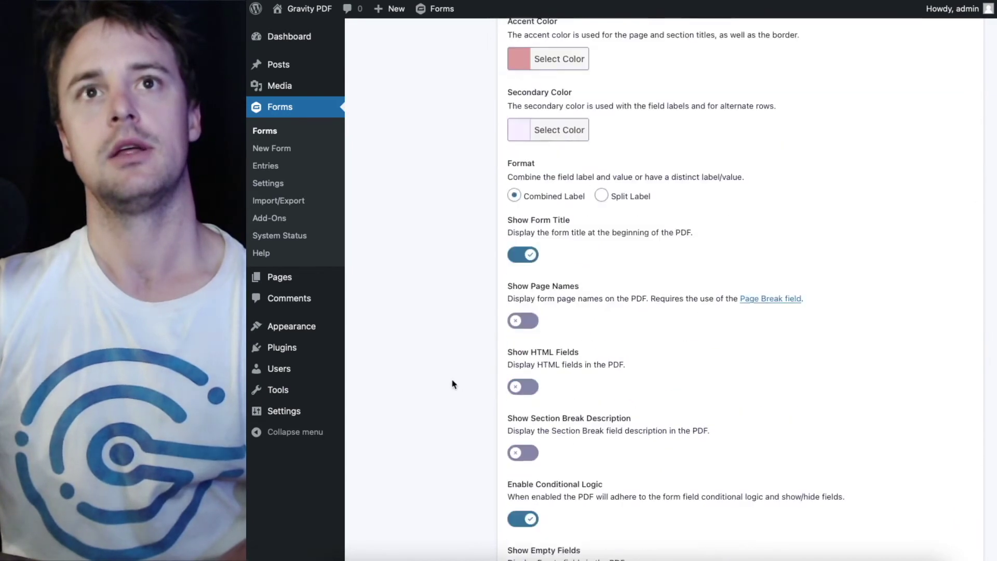
{"action": "scroll", "coordinate": [454, 383], "scroll_direction": "down", "scroll_amount": 5}
{"action": "scroll", "coordinate": [562, 446], "scroll_direction": "down", "scroll_amount": 8}
{"action": "scroll", "coordinate": [562, 446], "scroll_direction": "down", "scroll_amount": 10}
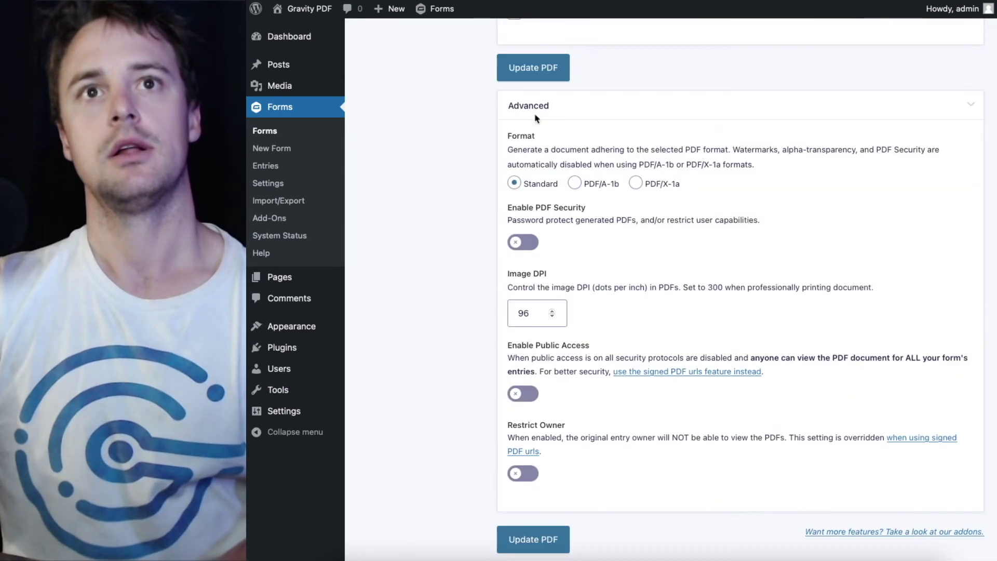
{"action": "left_click", "coordinate": [535, 66]}
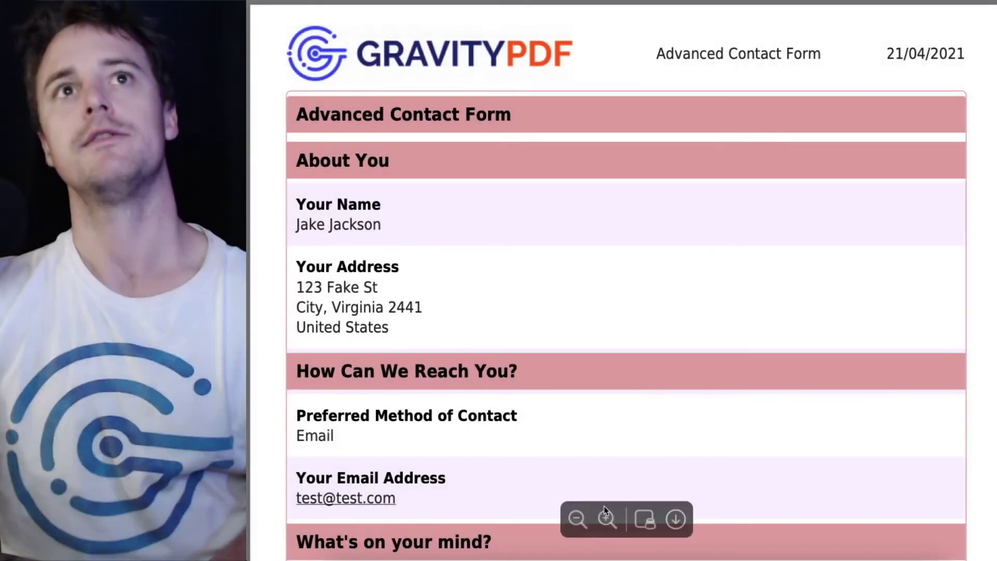
- View the full rose-and-lavender preview page, then return to the Contact PDF settings
{"action": "left_click", "coordinate": [574, 520]}
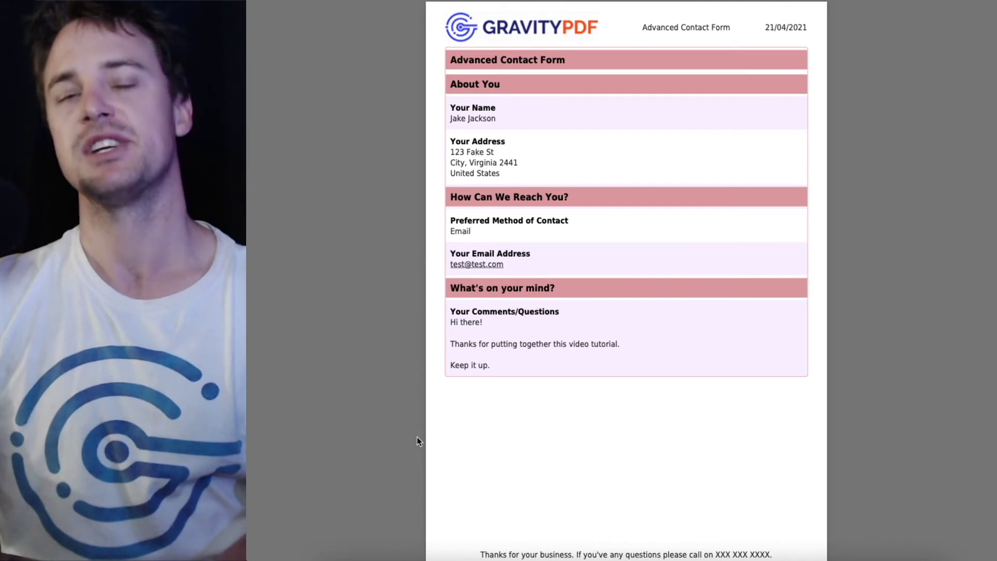
{"action": "scroll", "coordinate": [417, 436], "scroll_direction": "down", "scroll_amount": 1}
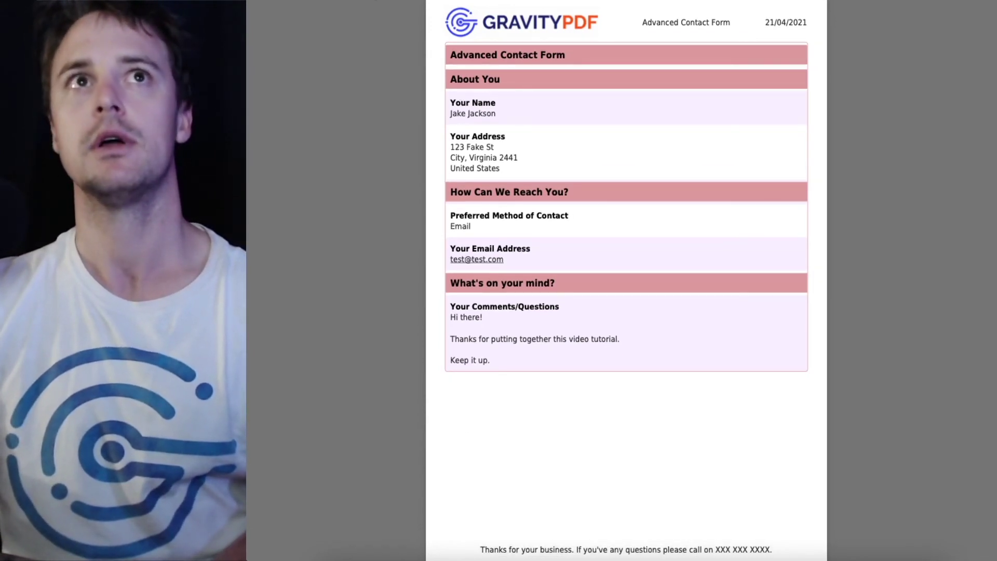
{"action": "left_click", "coordinate": [371, 1]}
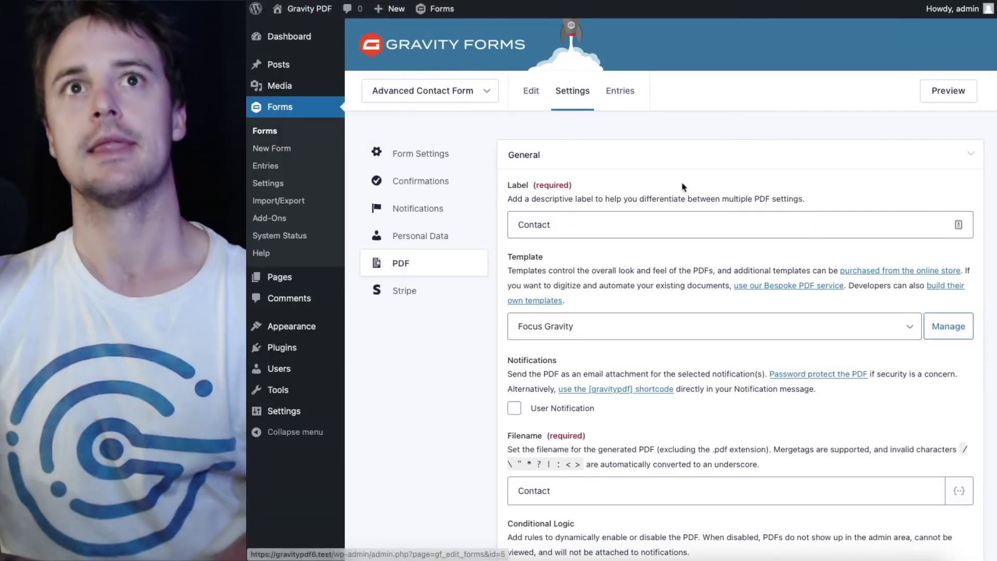
- Set the template Format to Split Label and save the PDF
{"action": "scroll", "coordinate": [737, 202], "scroll_direction": "down", "scroll_amount": 1}
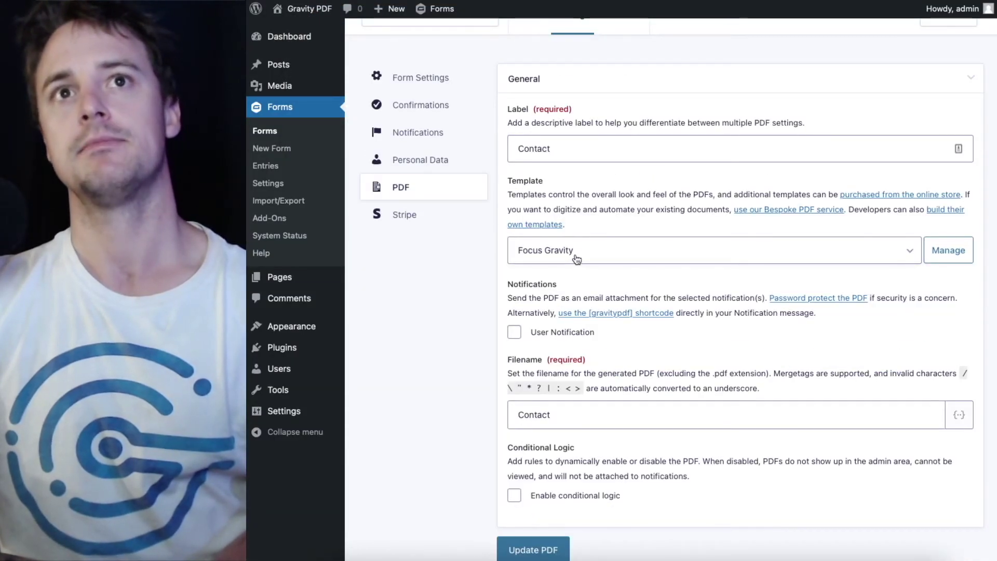
{"action": "scroll", "coordinate": [576, 258], "scroll_direction": "down", "scroll_amount": 6}
{"action": "scroll", "coordinate": [464, 283], "scroll_direction": "down", "scroll_amount": 10}
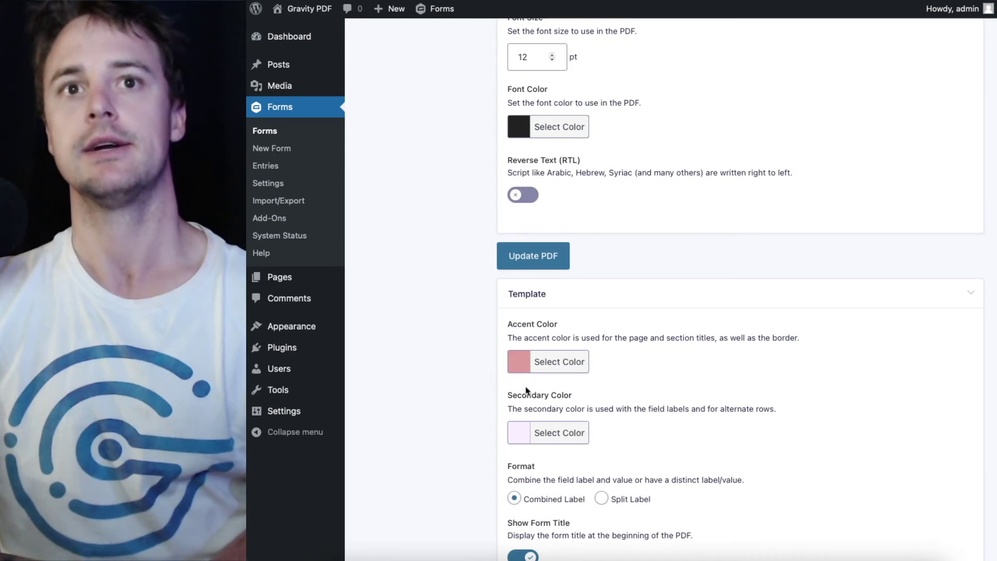
{"action": "scroll", "coordinate": [526, 389], "scroll_direction": "down", "scroll_amount": 1}
{"action": "scroll", "coordinate": [507, 379], "scroll_direction": "down", "scroll_amount": 2}
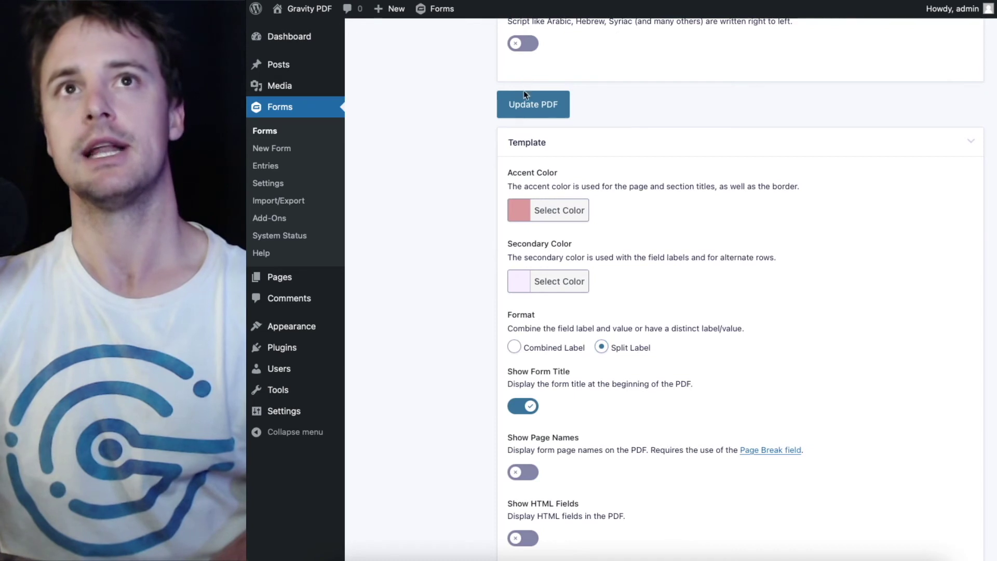
{"action": "left_click", "coordinate": [526, 106]}
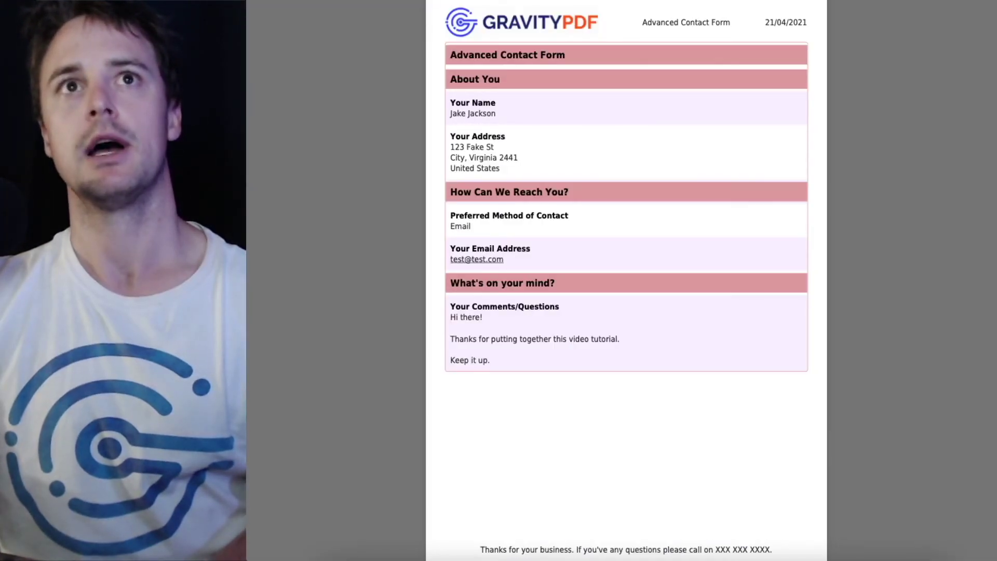
- Check the preview's separate lavender label rows, selecting the Your Name label
{"action": "left_click", "coordinate": [645, 519]}
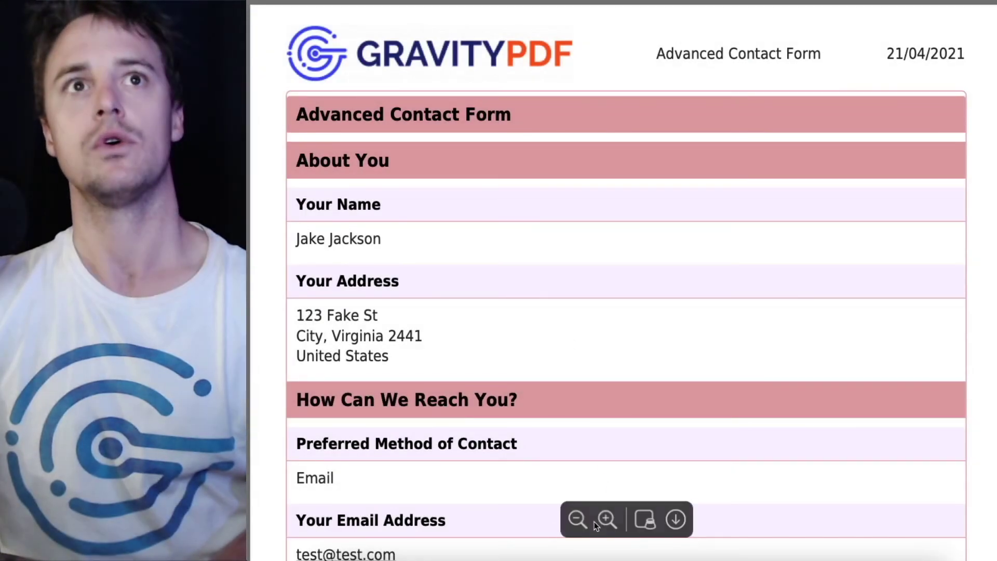
{"action": "left_click", "coordinate": [575, 519]}
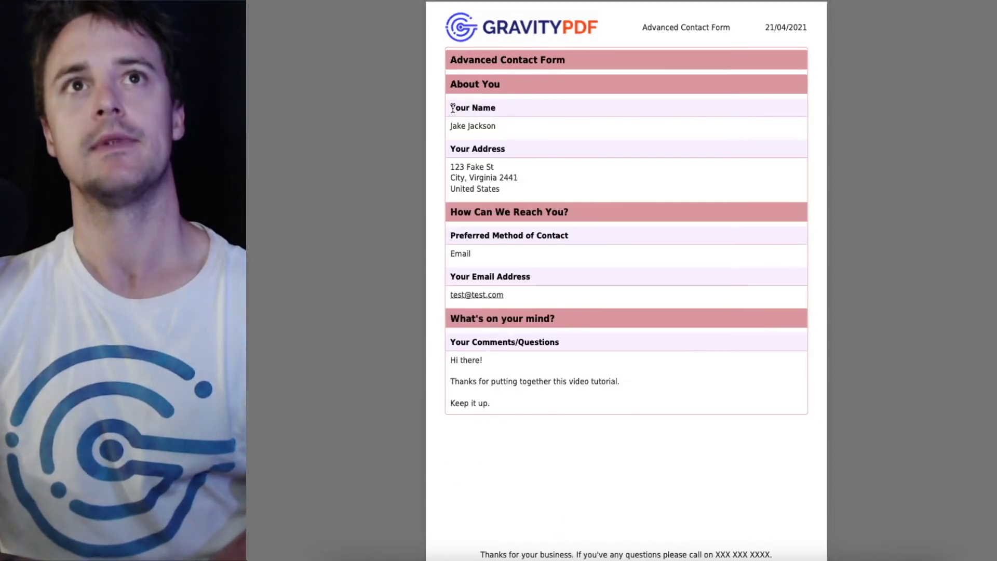
{"action": "left_click_drag", "start_coordinate": [451, 107], "coordinate": [509, 108]}
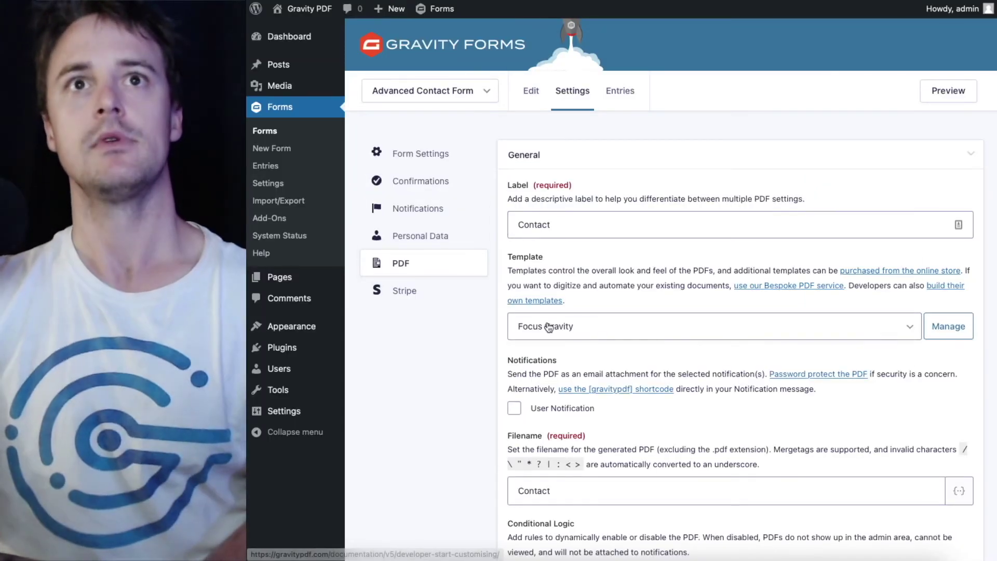
- Switch the Contact PDF to the Rubix template, save it, and view the full-page preview
{"action": "left_click", "coordinate": [548, 326]}
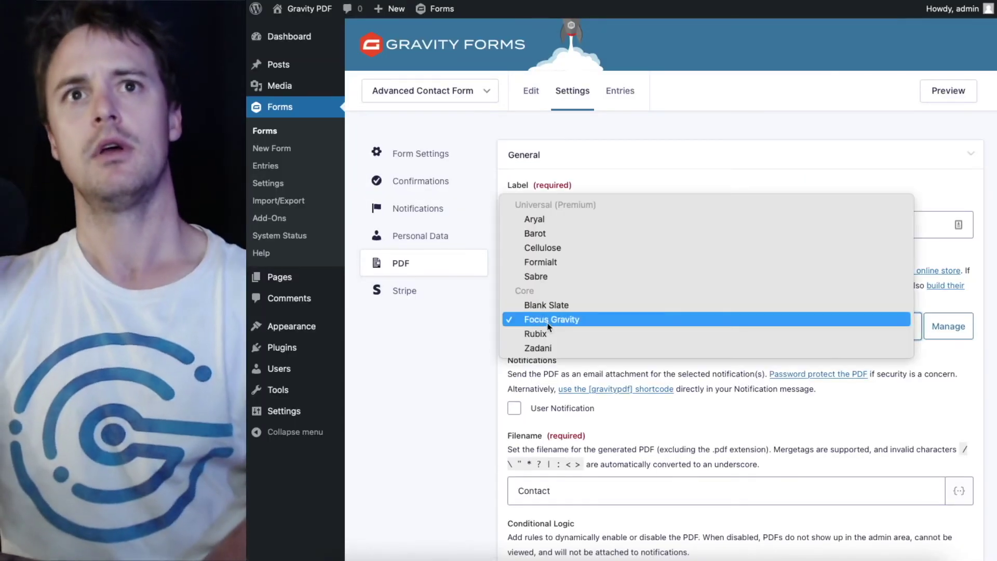
{"action": "left_click", "coordinate": [544, 334]}
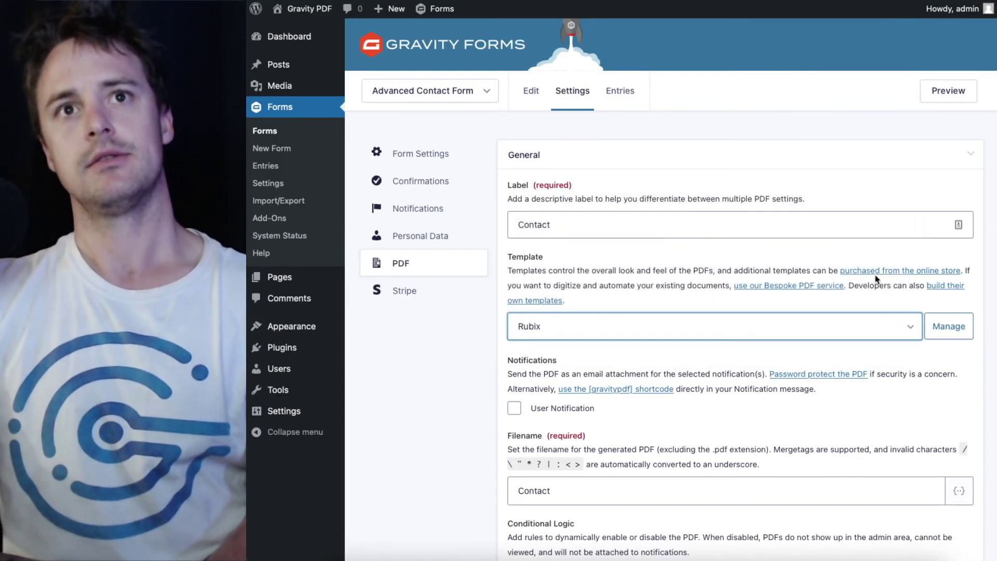
{"action": "scroll", "coordinate": [526, 302], "scroll_direction": "down", "scroll_amount": 10}
{"action": "left_click", "coordinate": [526, 118]}
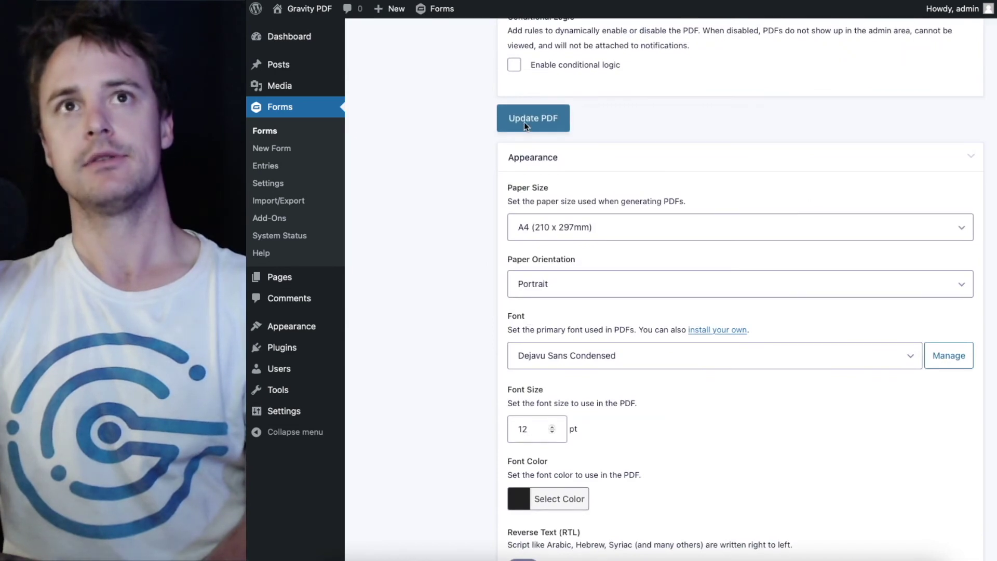
{"action": "scroll", "coordinate": [522, 132], "scroll_direction": "down", "scroll_amount": 3}
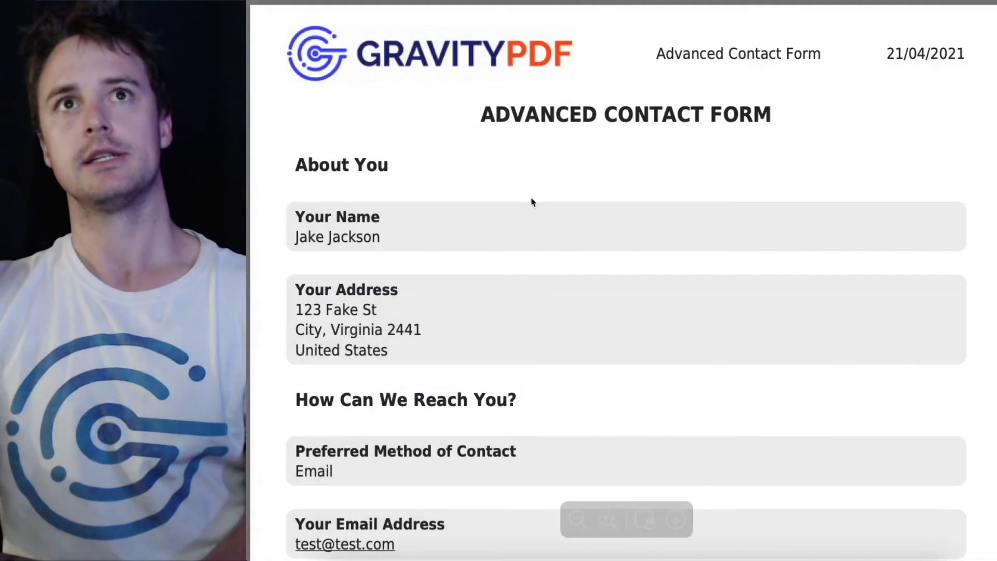
{"action": "left_click", "coordinate": [577, 520]}
{"action": "left_click", "coordinate": [577, 520]}
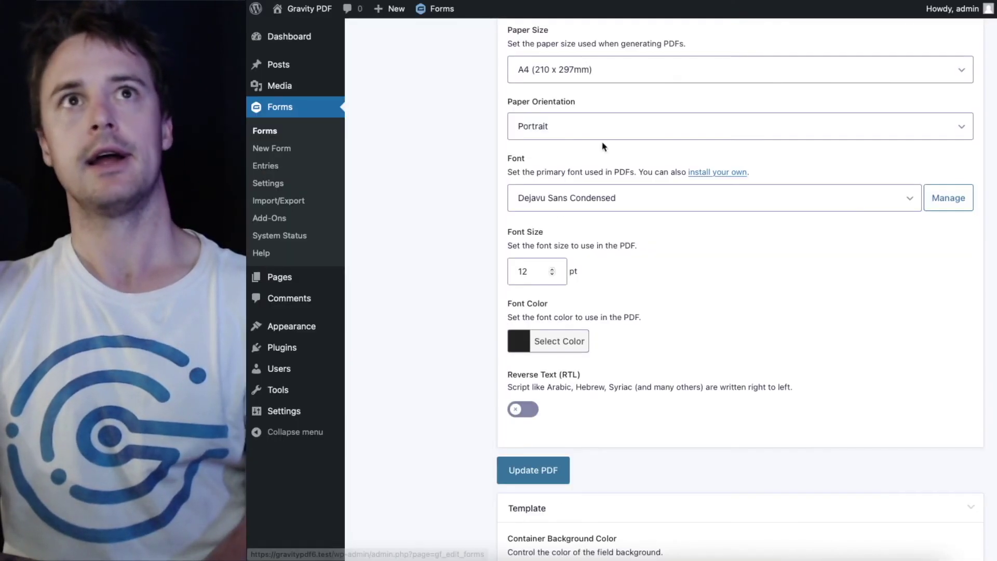
- Set the Rubix Container Background Color to dark navy #022e7a and save
{"action": "scroll", "coordinate": [681, 313], "scroll_direction": "down", "scroll_amount": 1}
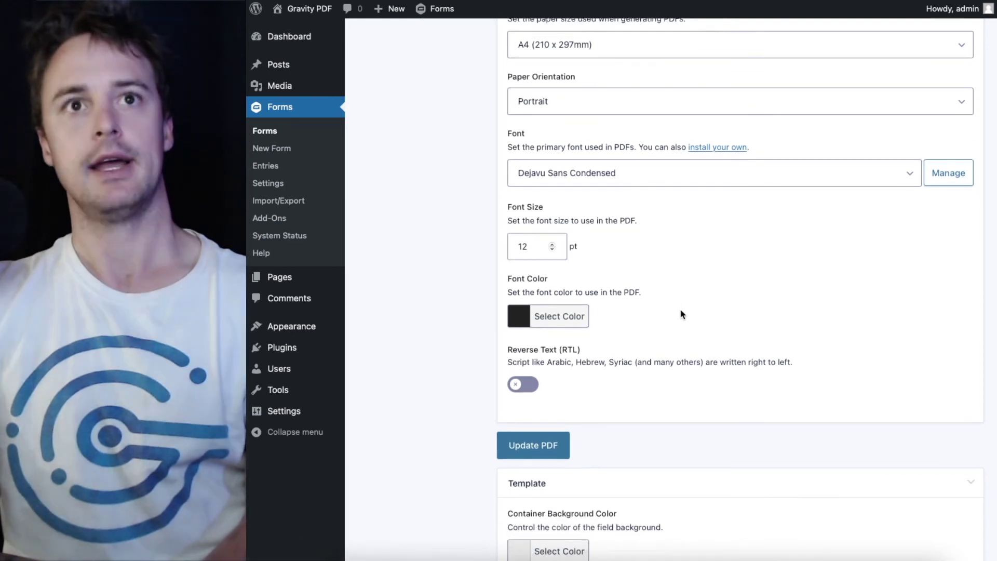
{"action": "scroll", "coordinate": [681, 314], "scroll_direction": "down", "scroll_amount": 3}
{"action": "left_click", "coordinate": [577, 353]}
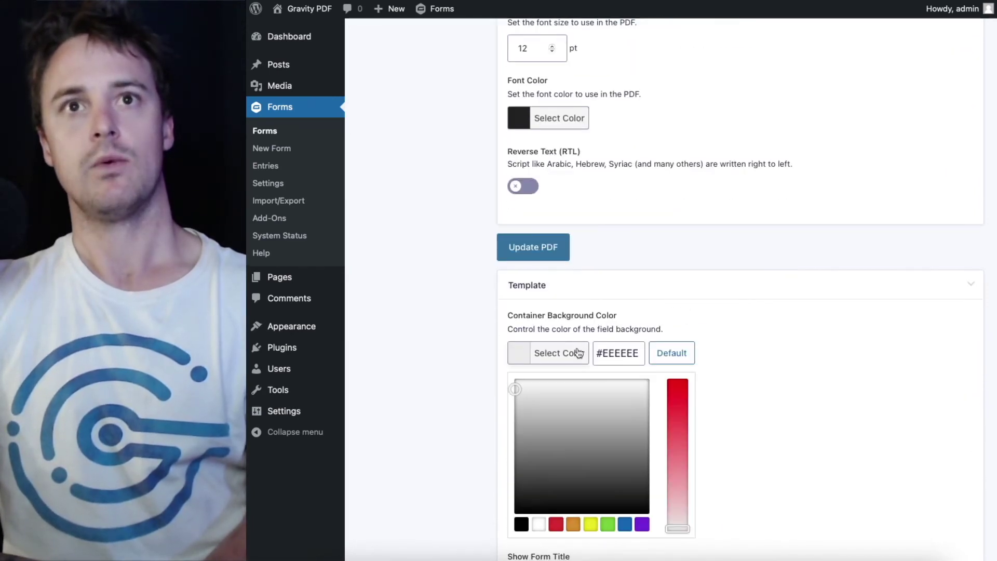
{"action": "scroll", "coordinate": [889, 315], "scroll_direction": "down", "scroll_amount": 1}
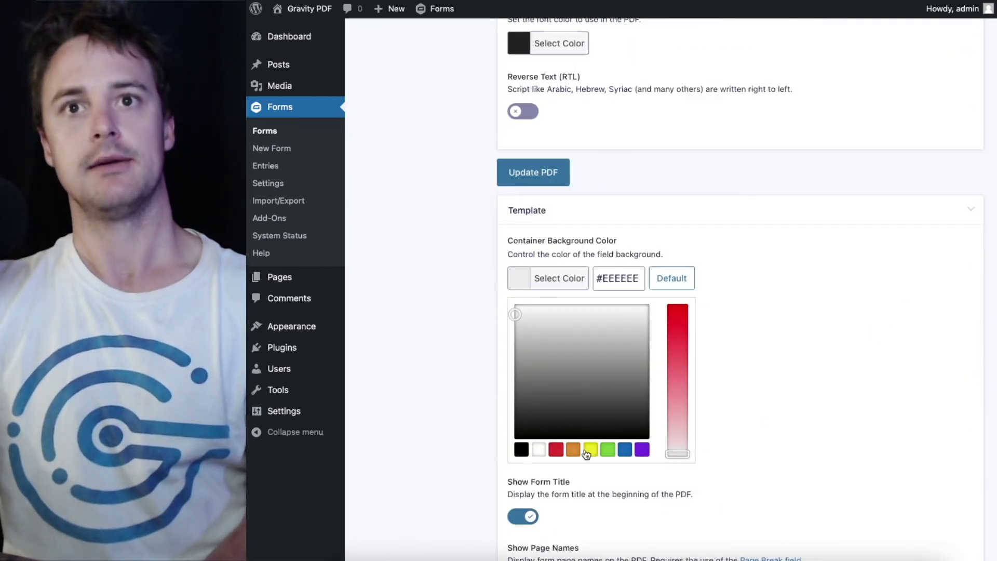
{"action": "left_click", "coordinate": [624, 452]}
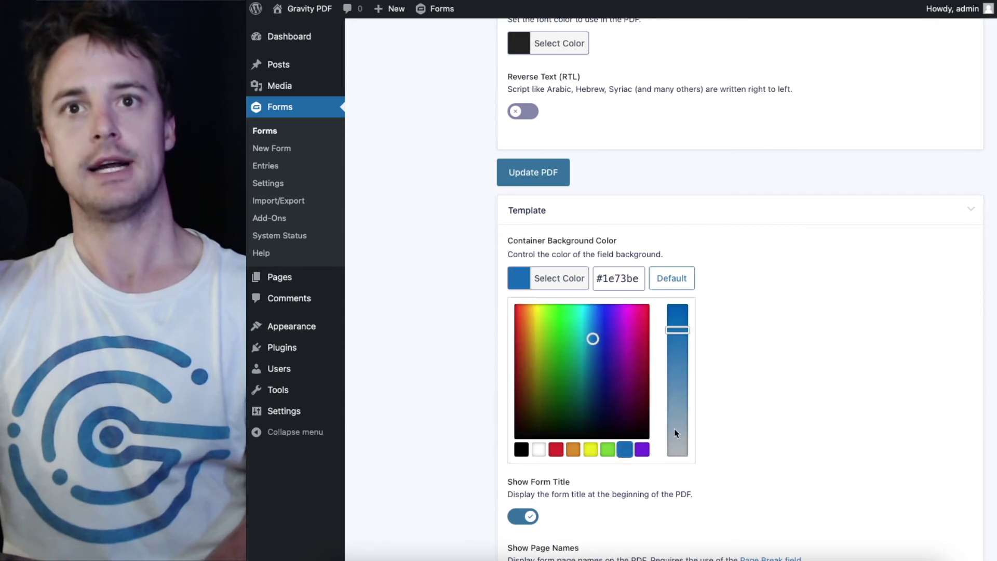
{"action": "left_click_drag", "start_coordinate": [677, 329], "coordinate": [678, 425]}
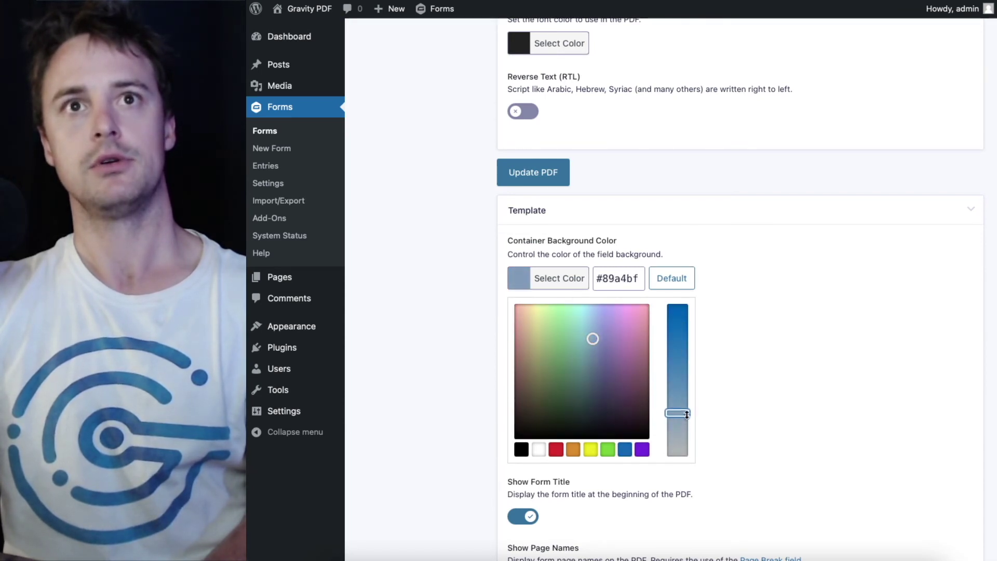
{"action": "left_click_drag", "start_coordinate": [682, 425], "coordinate": [712, 327]}
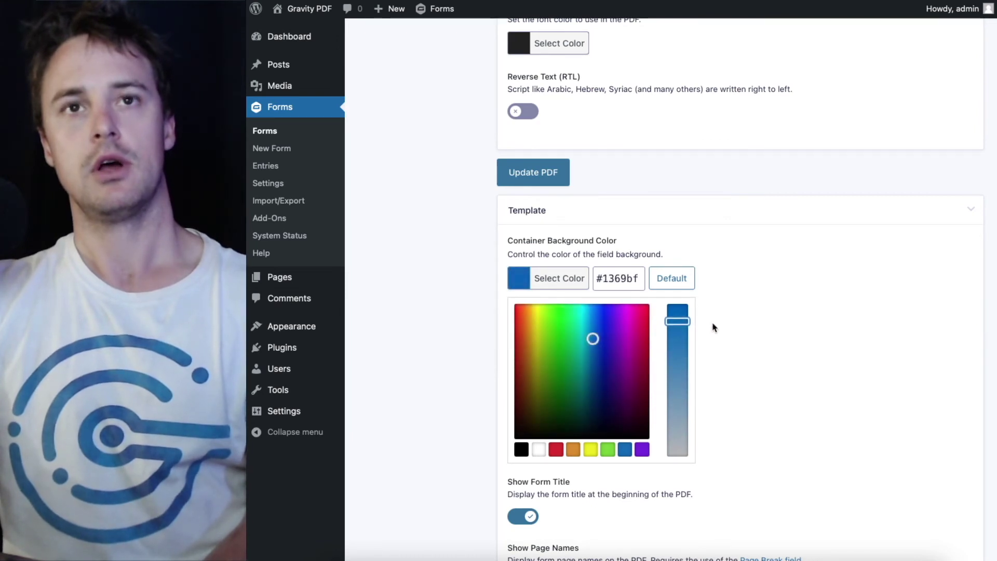
{"action": "left_click", "coordinate": [712, 327]}
{"action": "left_click", "coordinate": [537, 279]}
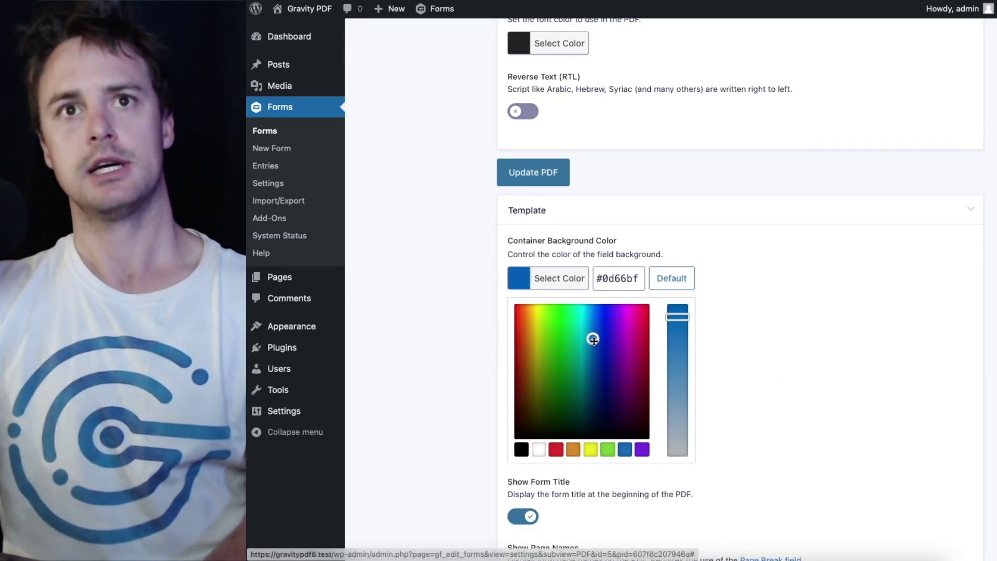
{"action": "left_click_drag", "start_coordinate": [594, 351], "coordinate": [597, 377]}
{"action": "left_click", "coordinate": [828, 338]}
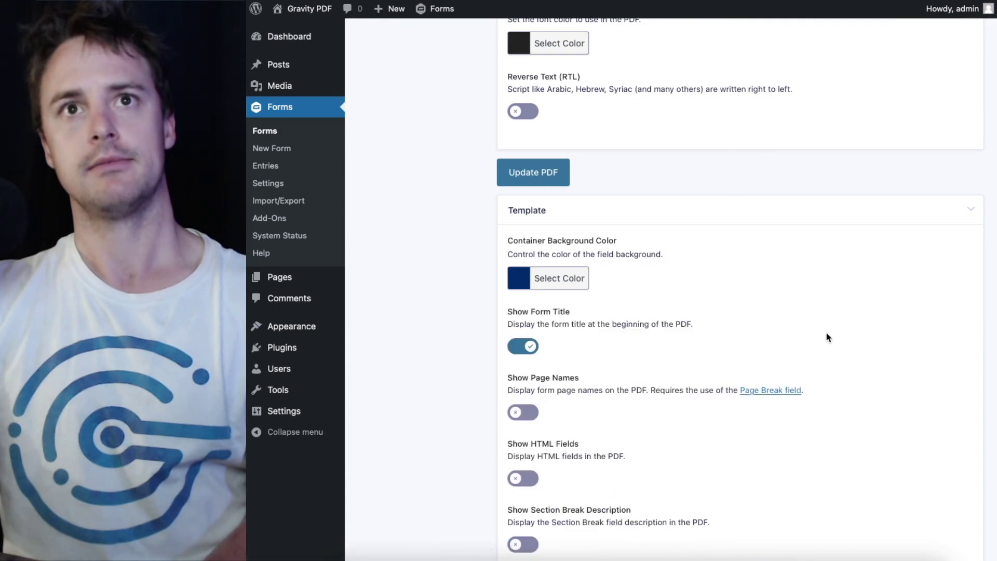
{"action": "left_click", "coordinate": [546, 178]}
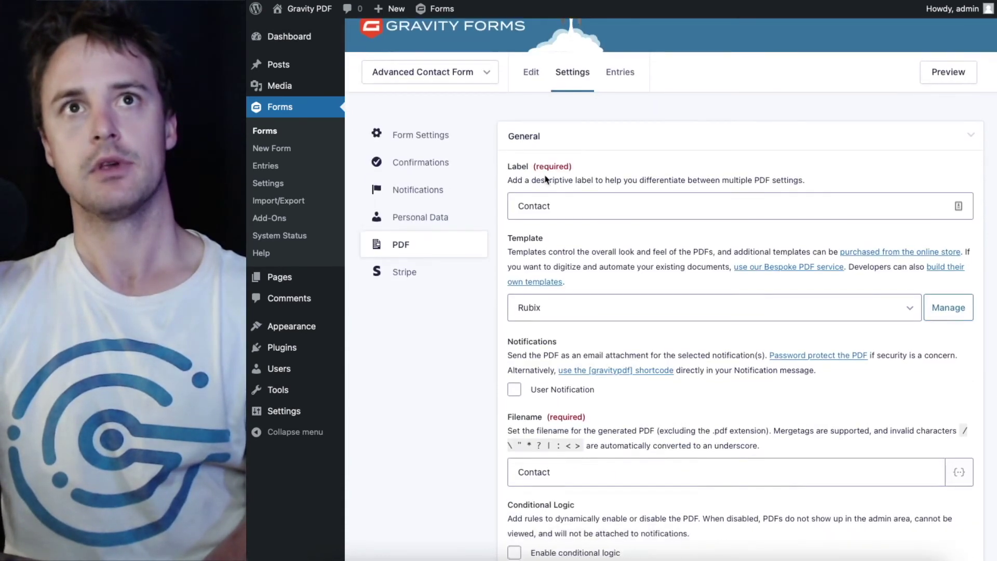
- Scroll the Contact PDF settings down to the Appearance section
{"action": "scroll", "coordinate": [737, 291], "scroll_direction": "down", "scroll_amount": 10}
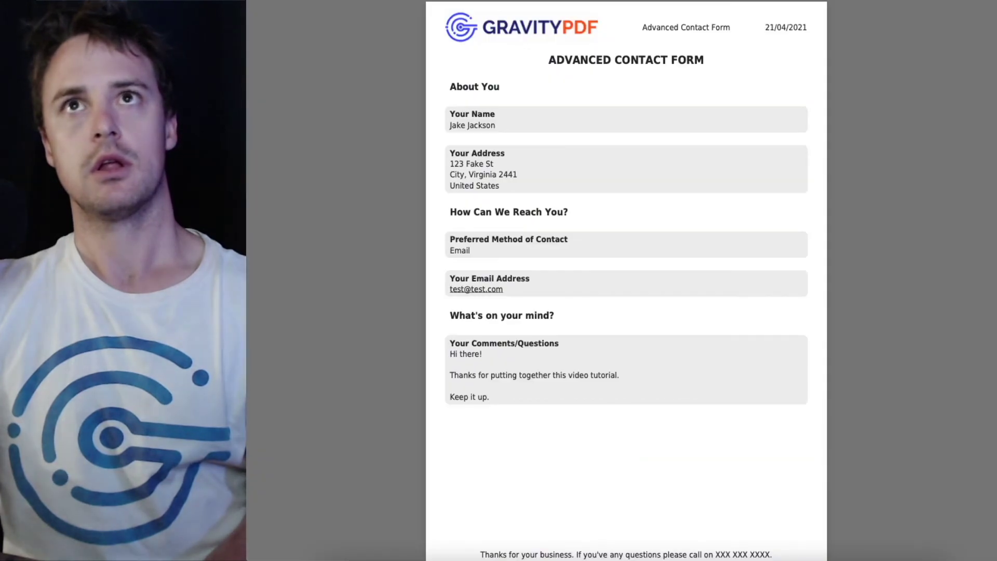
{"action": "scroll", "coordinate": [389, 276], "scroll_direction": "down", "scroll_amount": 1}
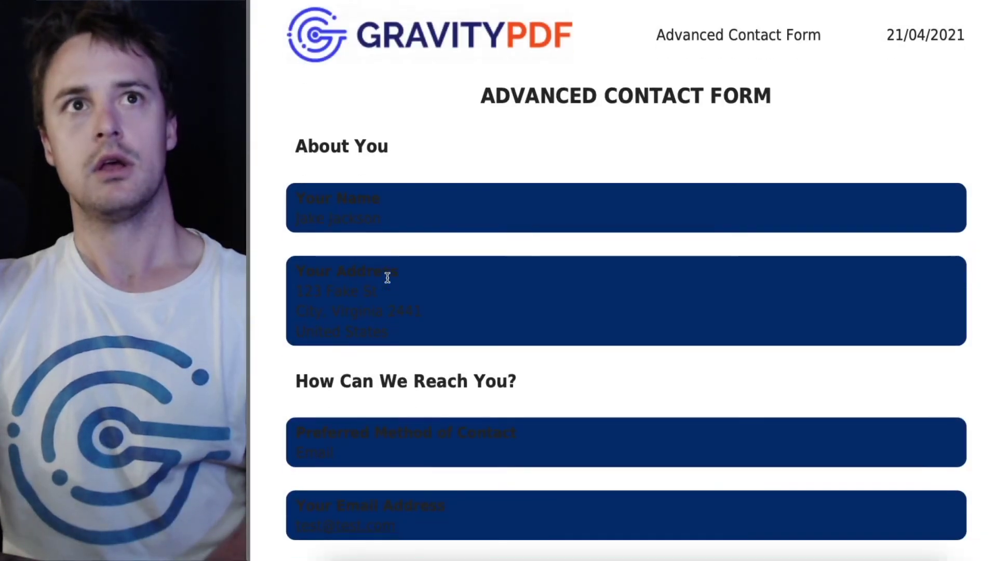
{"action": "scroll", "coordinate": [505, 274], "scroll_direction": "down", "scroll_amount": 1}
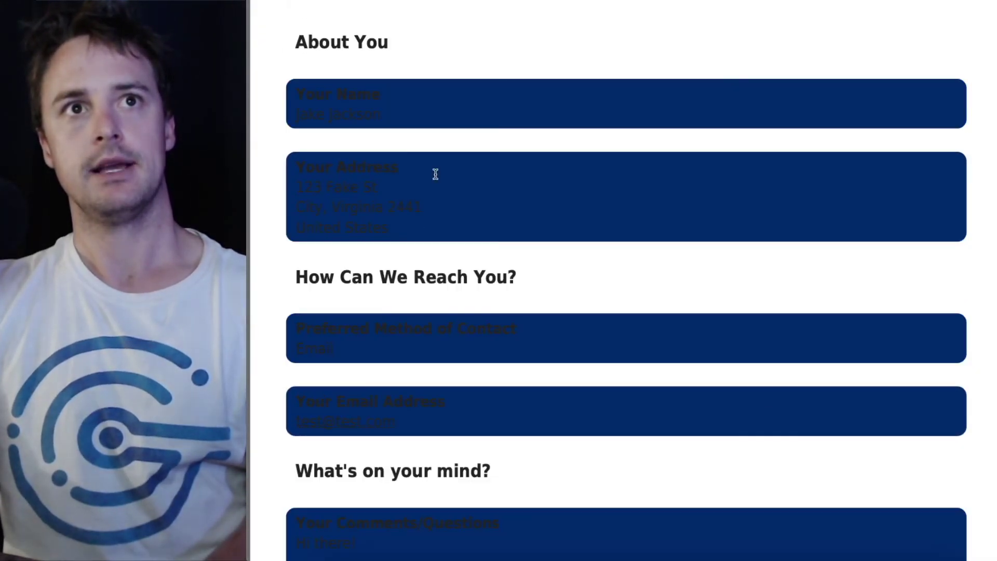
{"action": "scroll", "coordinate": [430, 218], "scroll_direction": "down", "scroll_amount": 1}
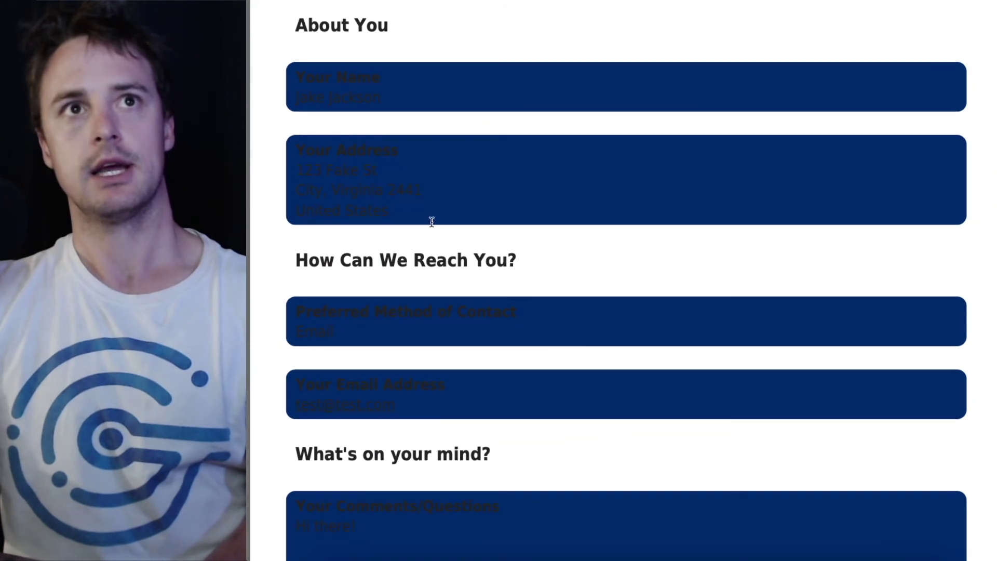
{"action": "scroll", "coordinate": [436, 219], "scroll_direction": "up", "scroll_amount": 2}
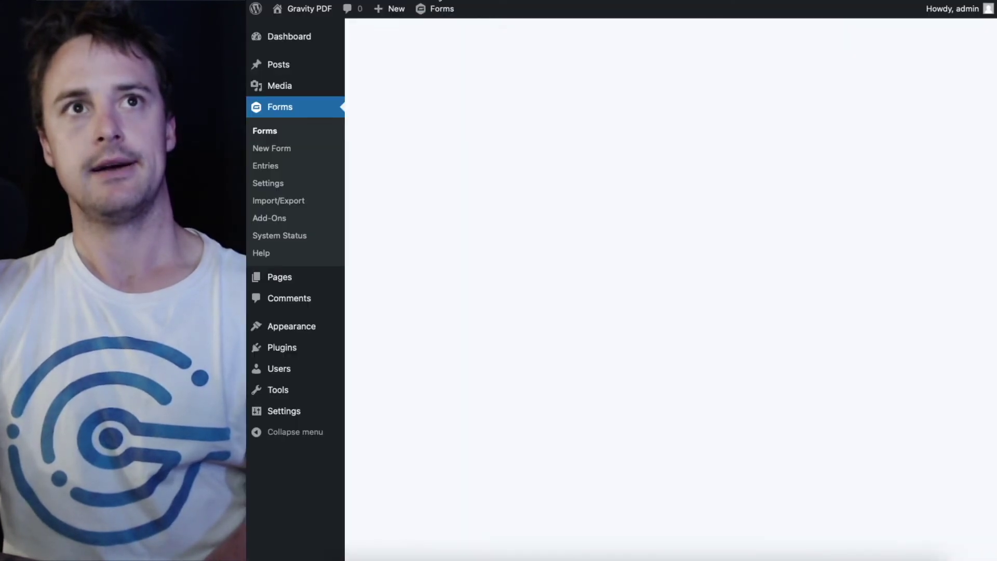
{"action": "scroll", "coordinate": [597, 229], "scroll_direction": "up", "scroll_amount": 4}
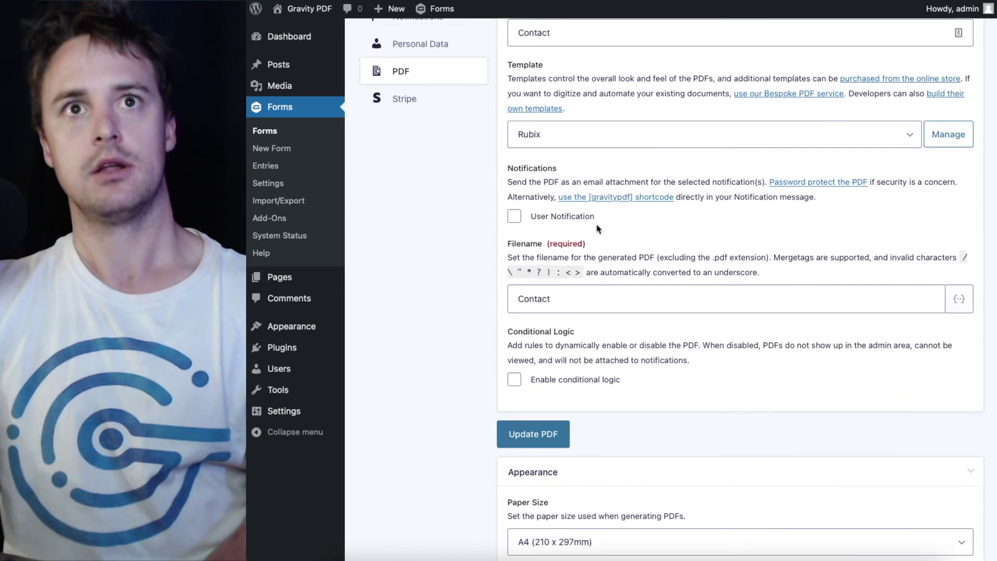
{"action": "scroll", "coordinate": [589, 229], "scroll_direction": "down", "scroll_amount": 10}
{"action": "scroll", "coordinate": [589, 230], "scroll_direction": "down", "scroll_amount": 2}
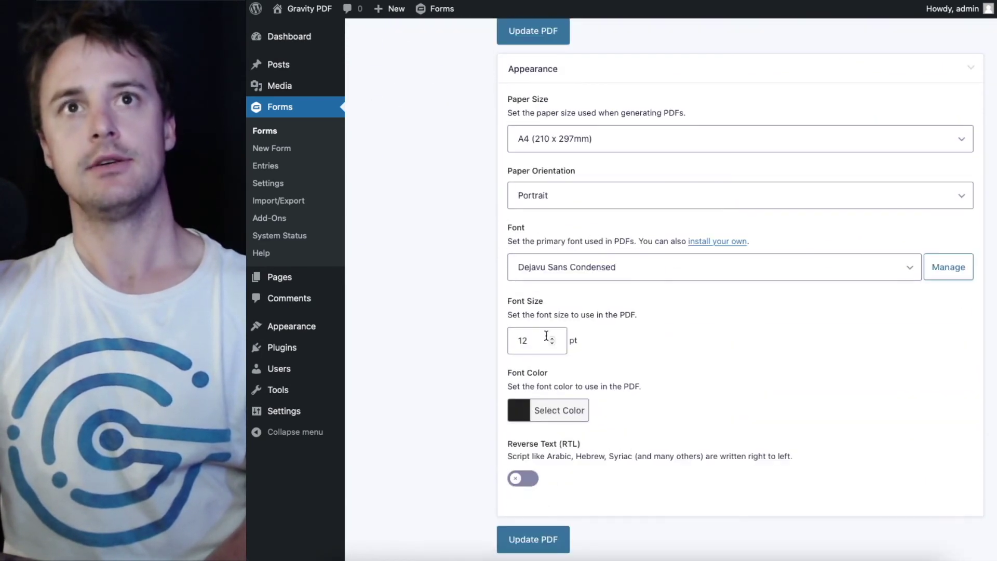
- Set the PDF Font Color to white and save the settings
{"action": "left_click", "coordinate": [564, 418]}
{"action": "scroll", "coordinate": [710, 338], "scroll_direction": "down", "scroll_amount": 1}
{"action": "scroll", "coordinate": [710, 338], "scroll_direction": "down", "scroll_amount": 2}
{"action": "left_click", "coordinate": [498, 342]}
{"action": "left_click", "coordinate": [469, 336]}
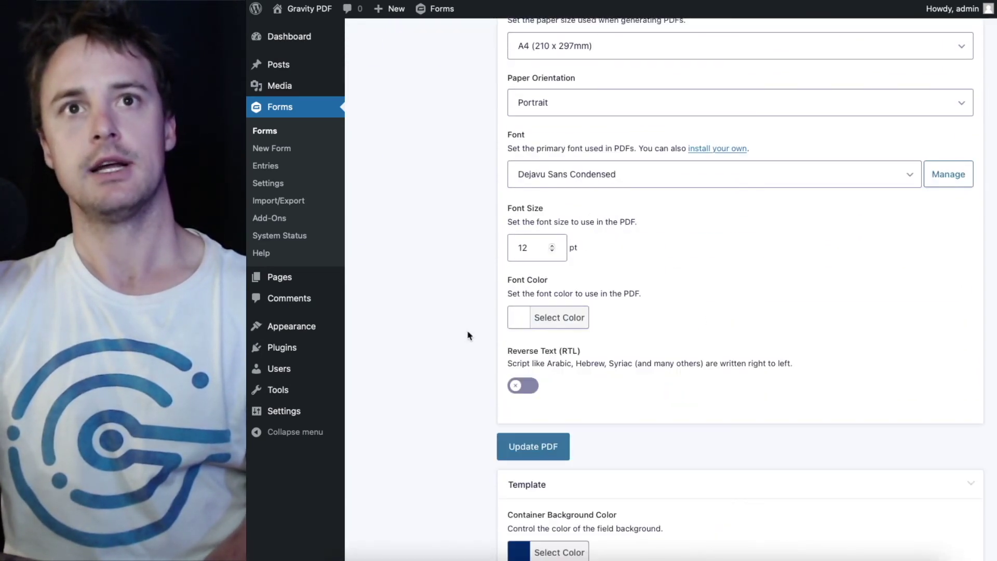
{"action": "left_click", "coordinate": [554, 321]}
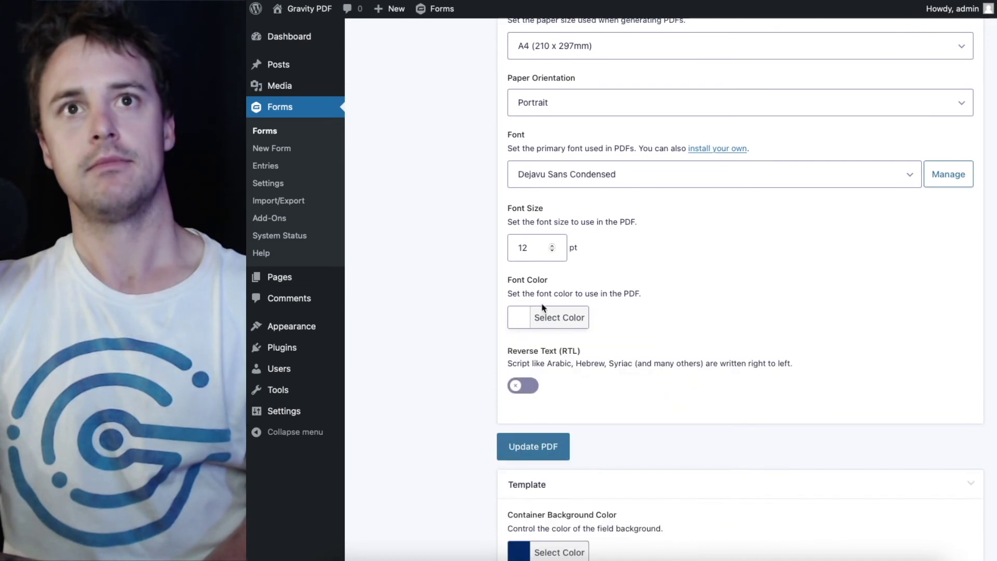
{"action": "scroll", "coordinate": [510, 310], "scroll_direction": "down", "scroll_amount": 3}
{"action": "left_click", "coordinate": [550, 309]}
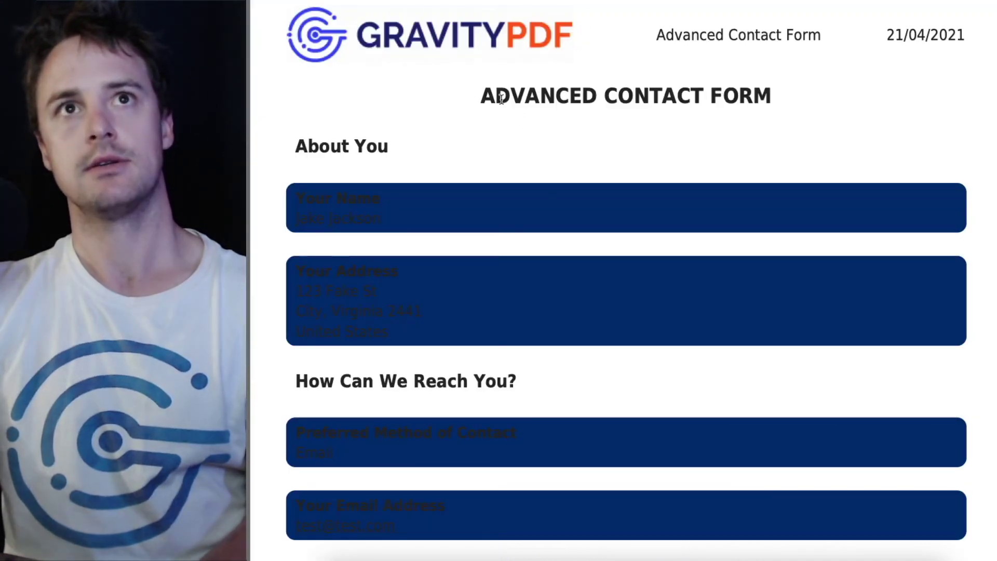
- Select the white title to check it in the preview, then scroll the settings page
{"action": "left_click_drag", "start_coordinate": [498, 96], "coordinate": [771, 96]}
{"action": "left_click", "coordinate": [762, 94]}
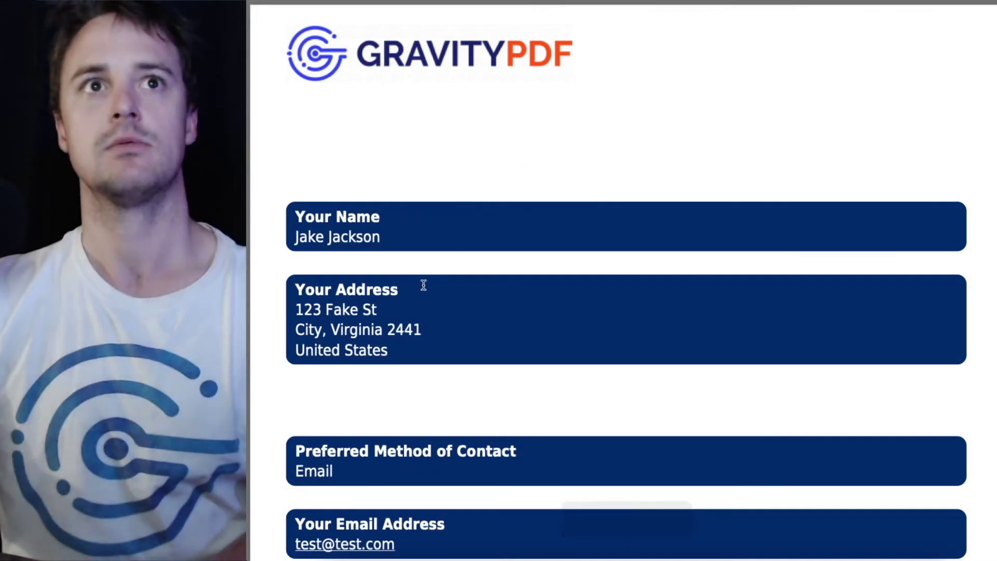
{"action": "scroll", "coordinate": [423, 285], "scroll_direction": "down", "scroll_amount": 3}
{"action": "scroll", "coordinate": [428, 283], "scroll_direction": "down", "scroll_amount": 3}
{"action": "scroll", "coordinate": [431, 282], "scroll_direction": "down", "scroll_amount": 3}
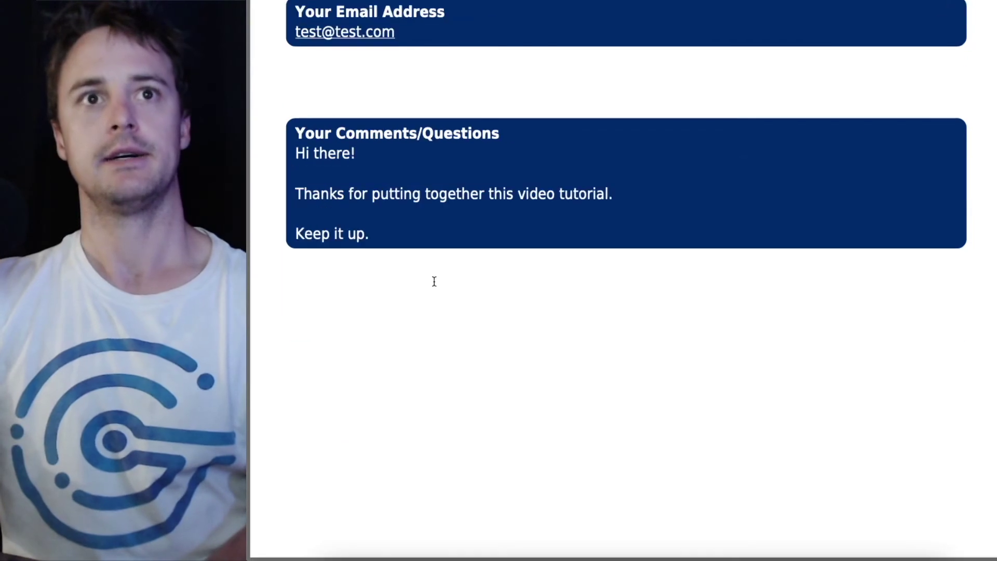
{"action": "scroll", "coordinate": [435, 282], "scroll_direction": "up", "scroll_amount": 2}
{"action": "scroll", "coordinate": [437, 283], "scroll_direction": "up", "scroll_amount": 8}
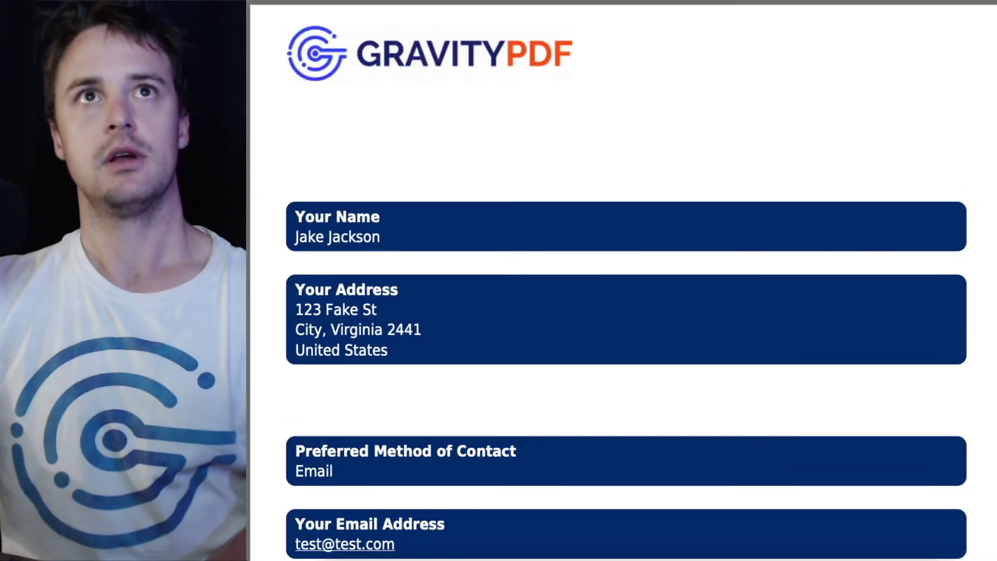
{"action": "scroll", "coordinate": [641, 282], "scroll_direction": "down", "scroll_amount": 5}
- Change the Container Background Color to pale lavender-blue #9fa4f4
{"action": "scroll", "coordinate": [643, 286], "scroll_direction": "down", "scroll_amount": 7}
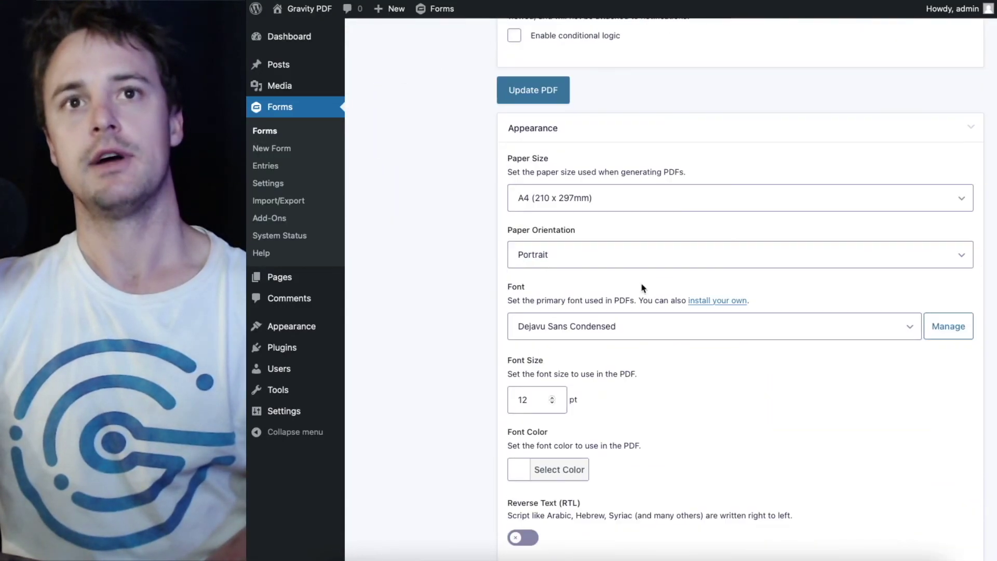
{"action": "scroll", "coordinate": [643, 288], "scroll_direction": "down", "scroll_amount": 4}
{"action": "scroll", "coordinate": [643, 260], "scroll_direction": "down", "scroll_amount": 4}
{"action": "scroll", "coordinate": [603, 302], "scroll_direction": "down", "scroll_amount": 1}
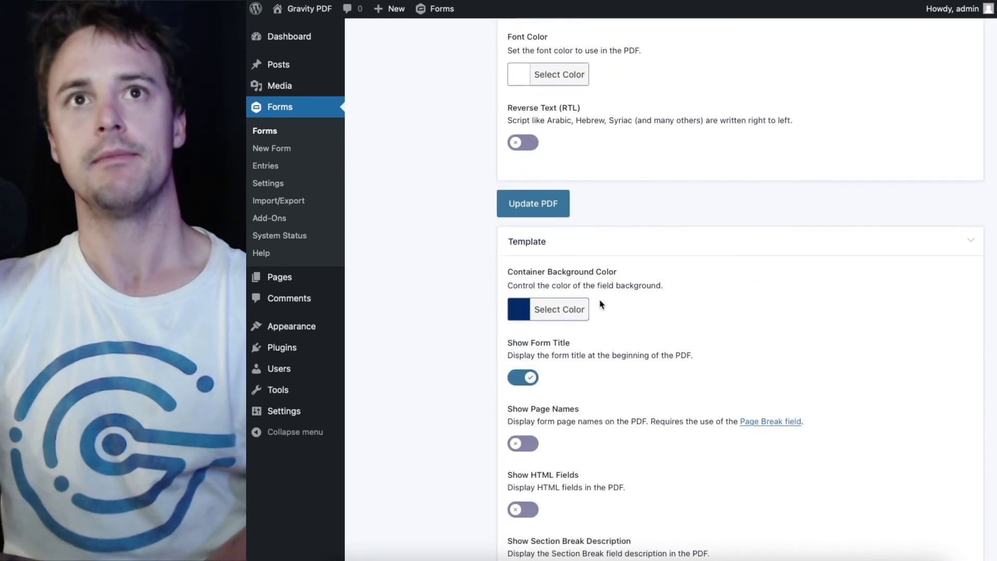
{"action": "left_click", "coordinate": [557, 310]}
{"action": "scroll", "coordinate": [722, 322], "scroll_direction": "down", "scroll_amount": 1}
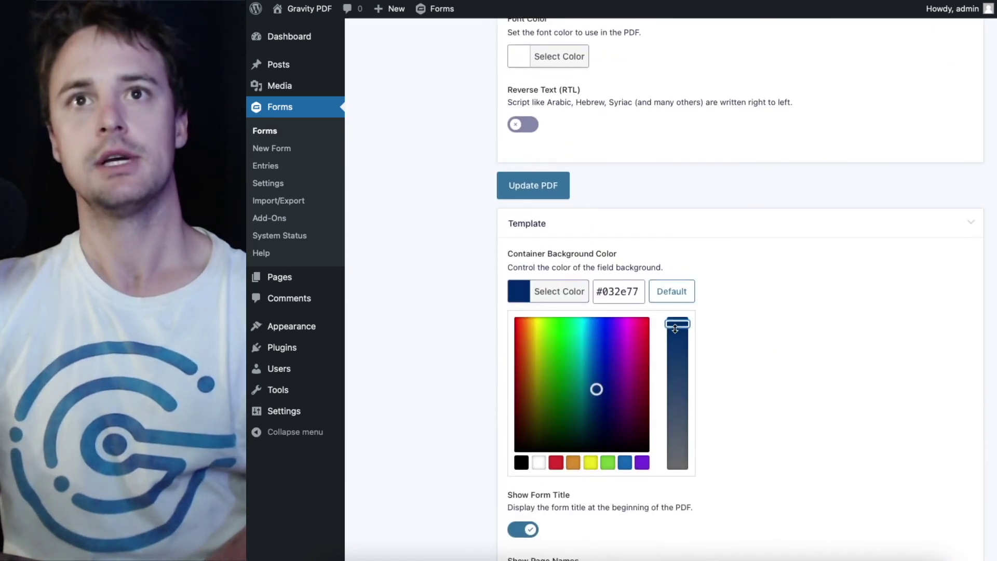
{"action": "mouse_move", "coordinate": [674, 323]}
{"action": "left_mouse_down"}
{"action": "mouse_move", "coordinate": [675, 436]}
{"action": "mouse_move", "coordinate": [679, 383]}
{"action": "left_mouse_up"}
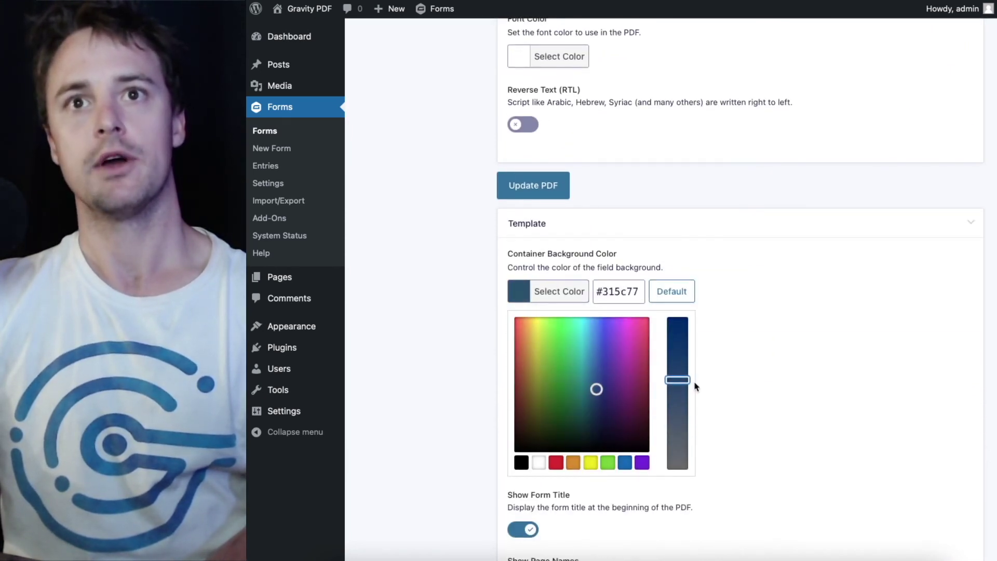
{"action": "left_click_drag", "start_coordinate": [596, 389], "coordinate": [602, 328]}
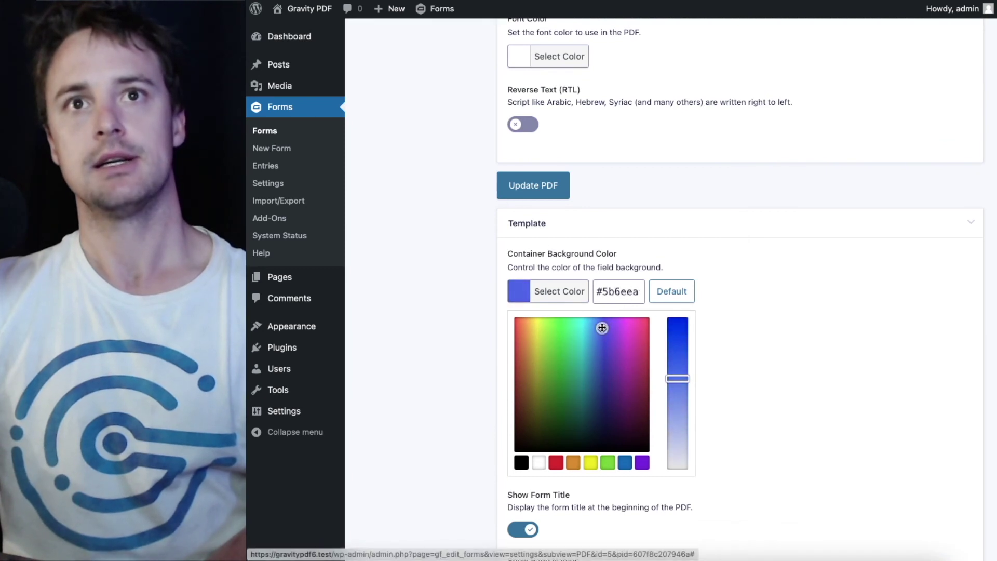
{"action": "left_click_drag", "start_coordinate": [677, 379], "coordinate": [683, 412]}
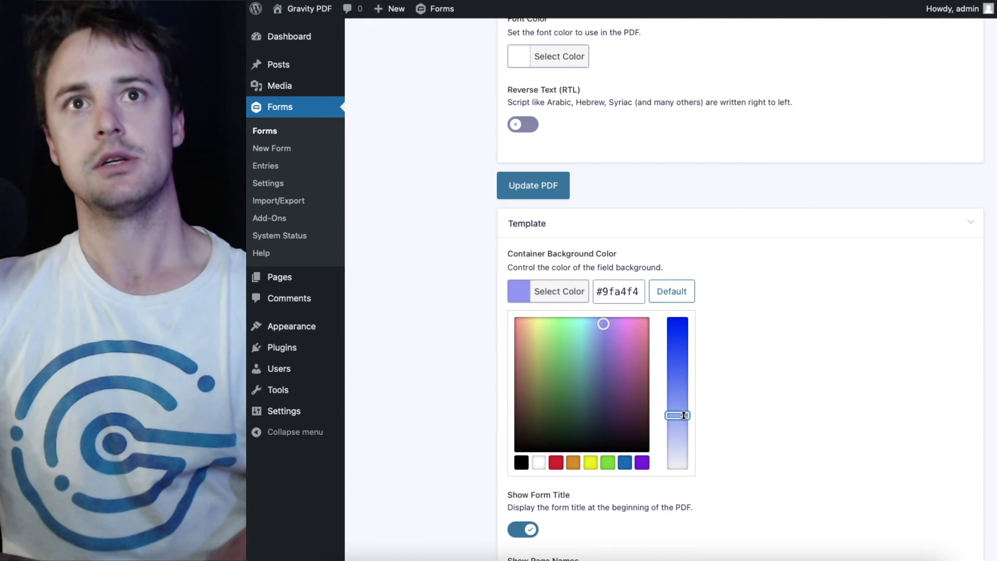
{"action": "left_click", "coordinate": [818, 396]}
- Set the Font Color back to black and save the colour settings
{"action": "scroll", "coordinate": [485, 286], "scroll_direction": "up", "scroll_amount": 2}
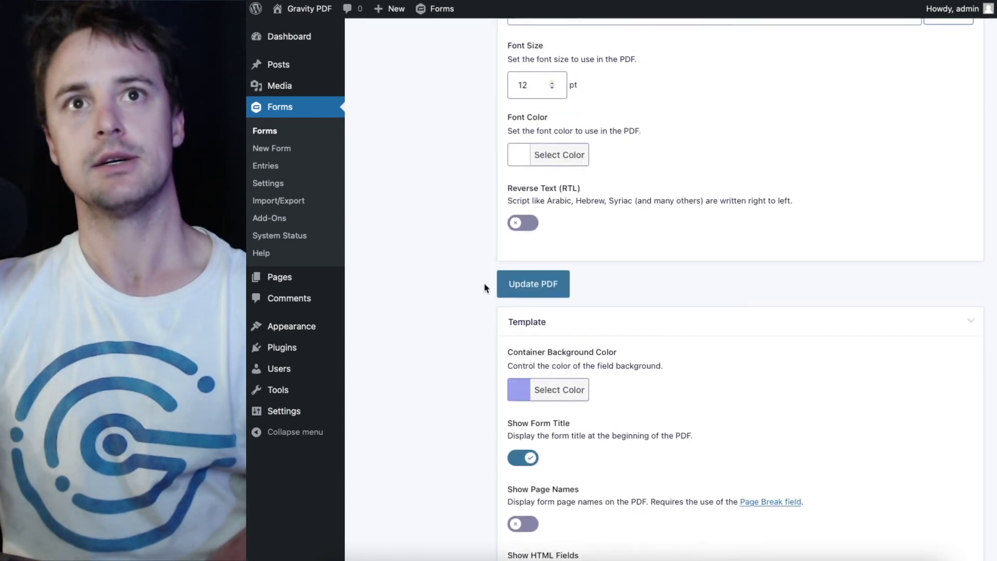
{"action": "scroll", "coordinate": [523, 274], "scroll_direction": "up", "scroll_amount": 7}
{"action": "scroll", "coordinate": [538, 279], "scroll_direction": "up", "scroll_amount": 7}
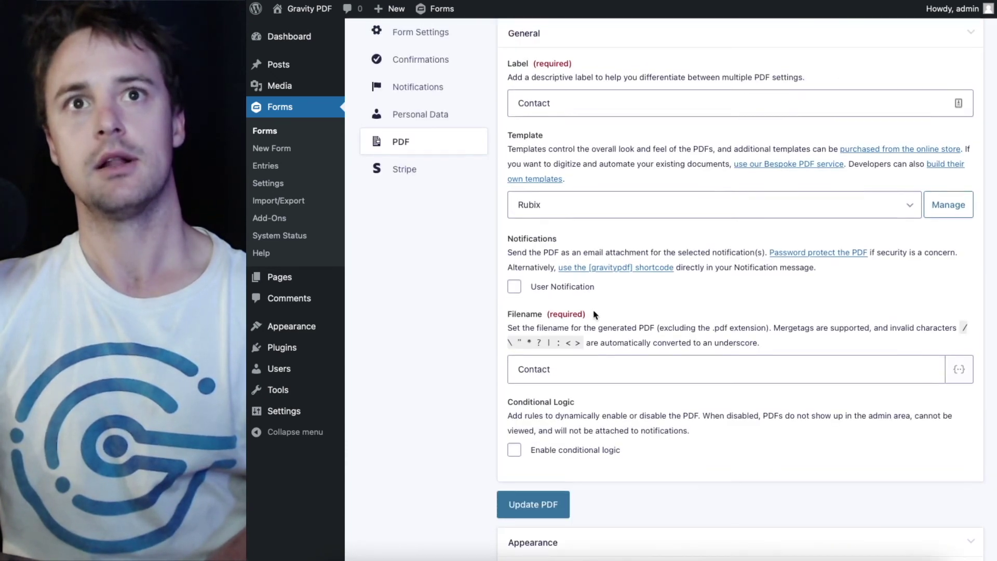
{"action": "scroll", "coordinate": [592, 327], "scroll_direction": "down", "scroll_amount": 6}
{"action": "scroll", "coordinate": [590, 312], "scroll_direction": "down", "scroll_amount": 3}
{"action": "left_click", "coordinate": [568, 311]}
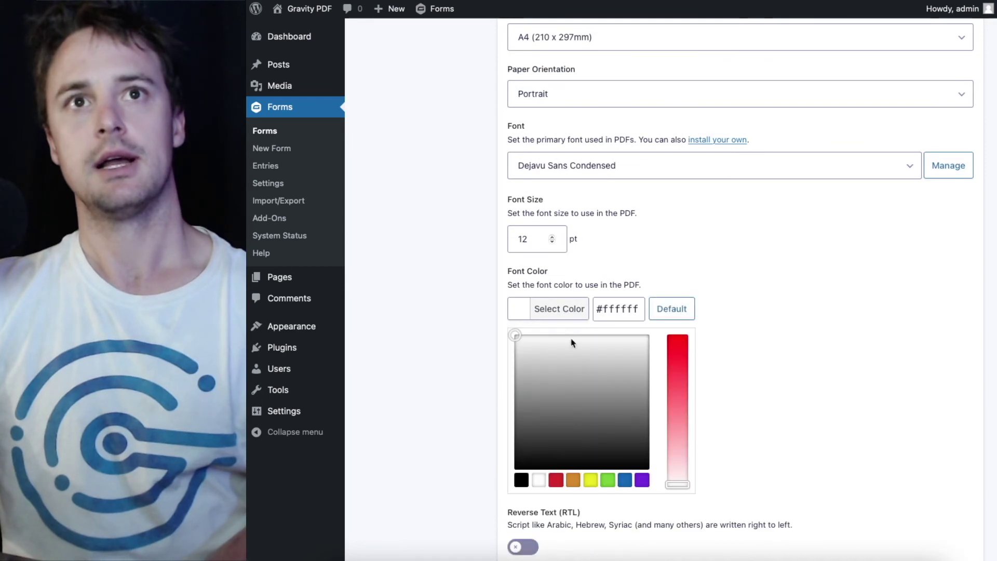
{"action": "left_click_drag", "start_coordinate": [519, 467], "coordinate": [461, 490]}
{"action": "left_click", "coordinate": [460, 490]}
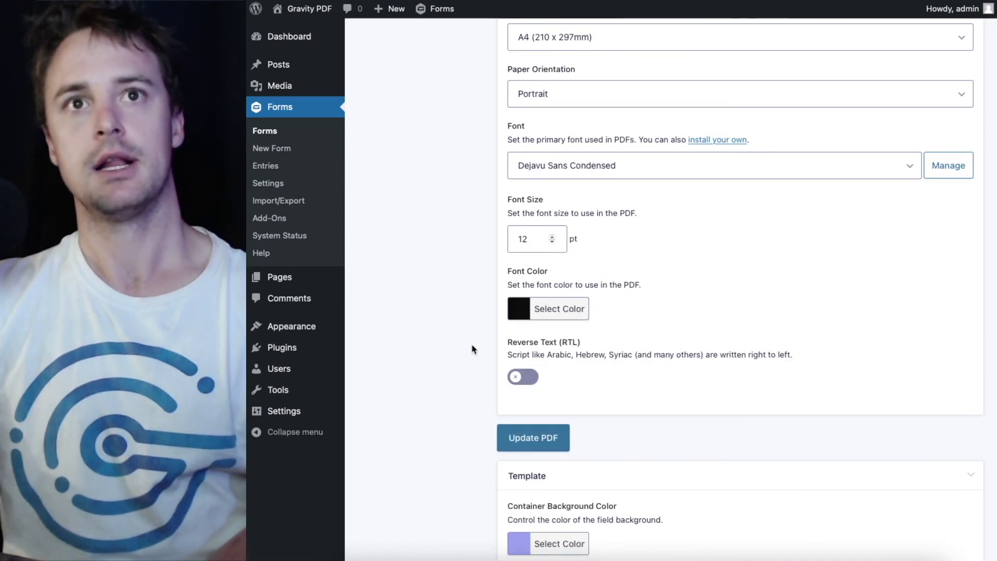
{"action": "scroll", "coordinate": [474, 342], "scroll_direction": "down", "scroll_amount": 4}
{"action": "left_click", "coordinate": [520, 220]}
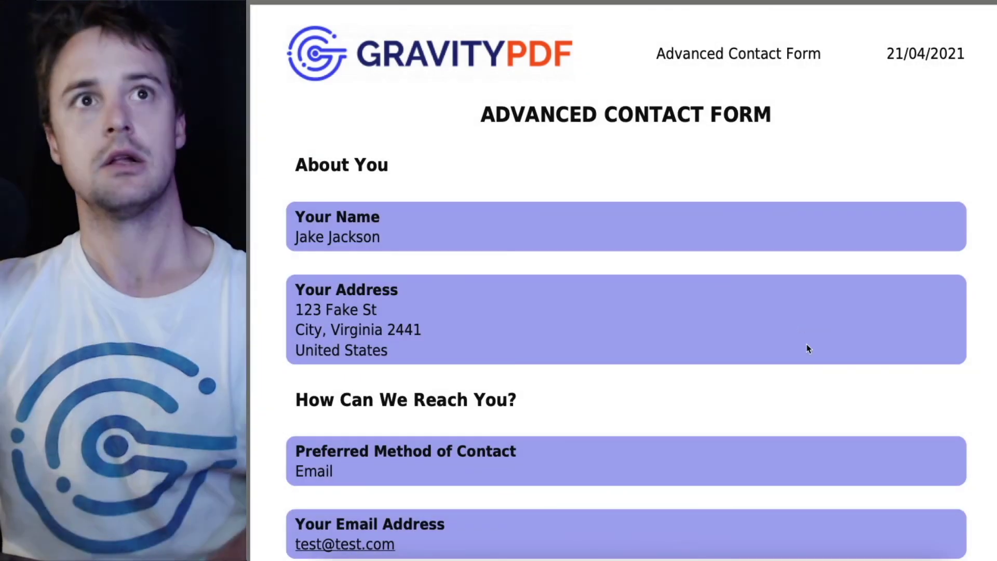
- Zoom out on the lavender-box preview, then return to the Contact PDF settings
{"action": "left_click", "coordinate": [578, 518]}
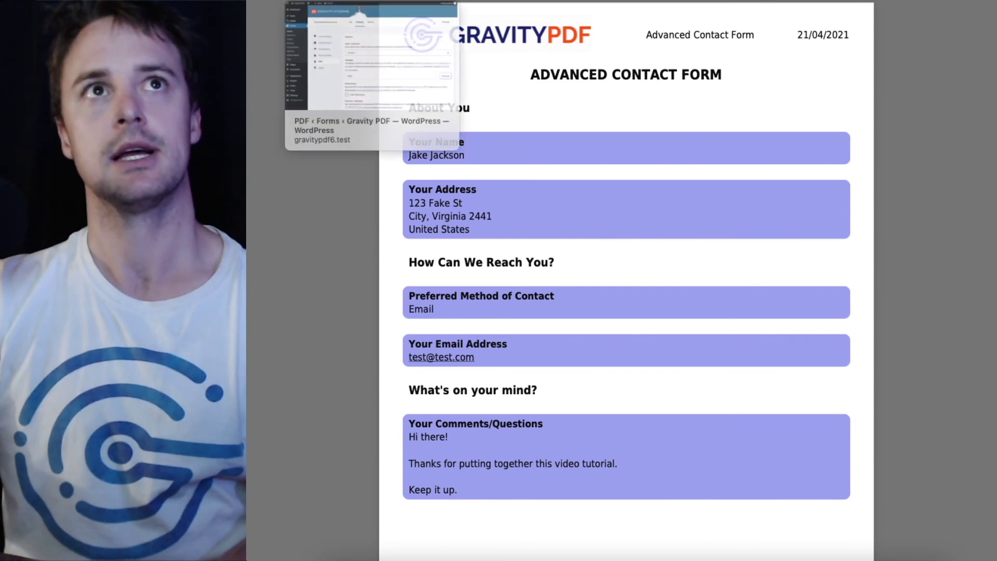
{"action": "left_click", "coordinate": [312, 4]}
{"action": "scroll", "coordinate": [644, 275], "scroll_direction": "down", "scroll_amount": 4}
- Change the PDF font to Roboto
{"action": "scroll", "coordinate": [644, 275], "scroll_direction": "down", "scroll_amount": 2}
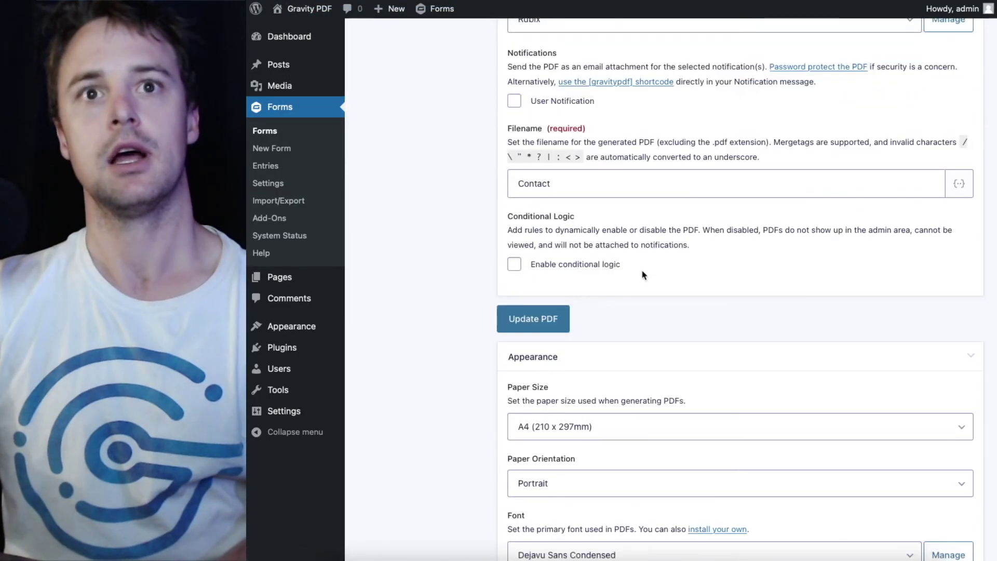
{"action": "scroll", "coordinate": [646, 276], "scroll_direction": "down", "scroll_amount": 6}
{"action": "left_click", "coordinate": [610, 249]}
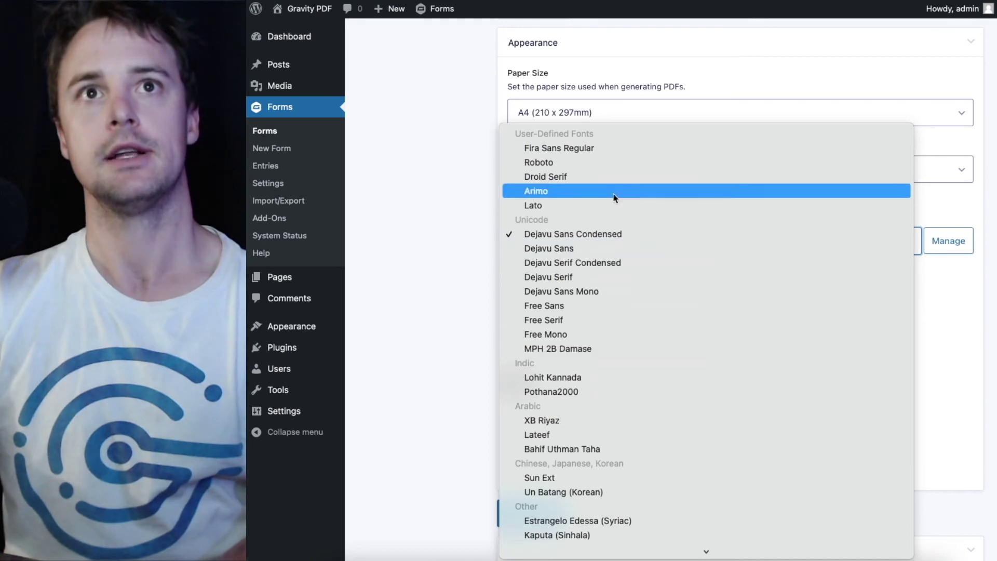
{"action": "left_click", "coordinate": [581, 149]}
{"action": "left_click", "coordinate": [567, 254]}
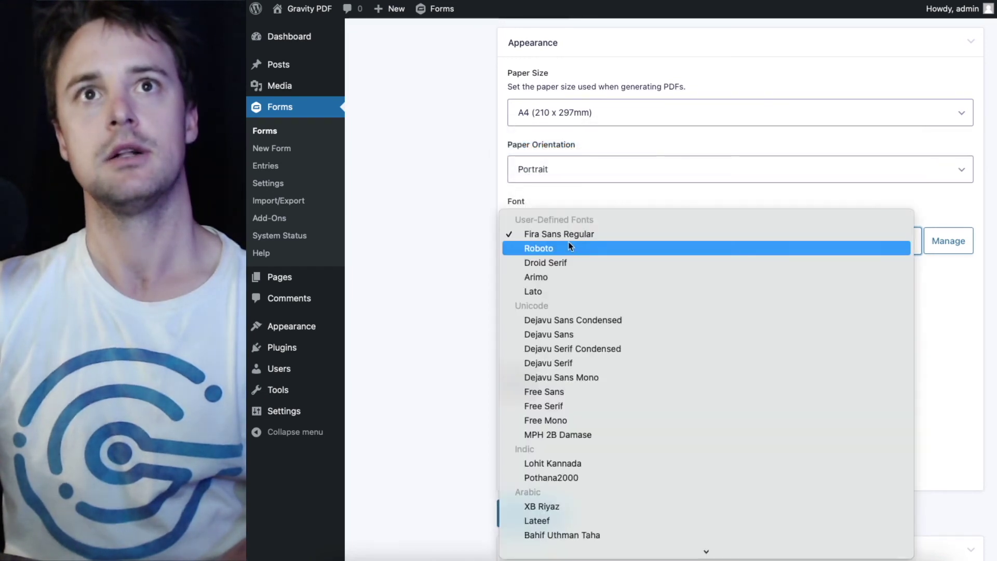
{"action": "left_click", "coordinate": [568, 248]}
- Reset the Container Background Color to its default light grey and save
{"action": "scroll", "coordinate": [429, 271], "scroll_direction": "down", "scroll_amount": 7}
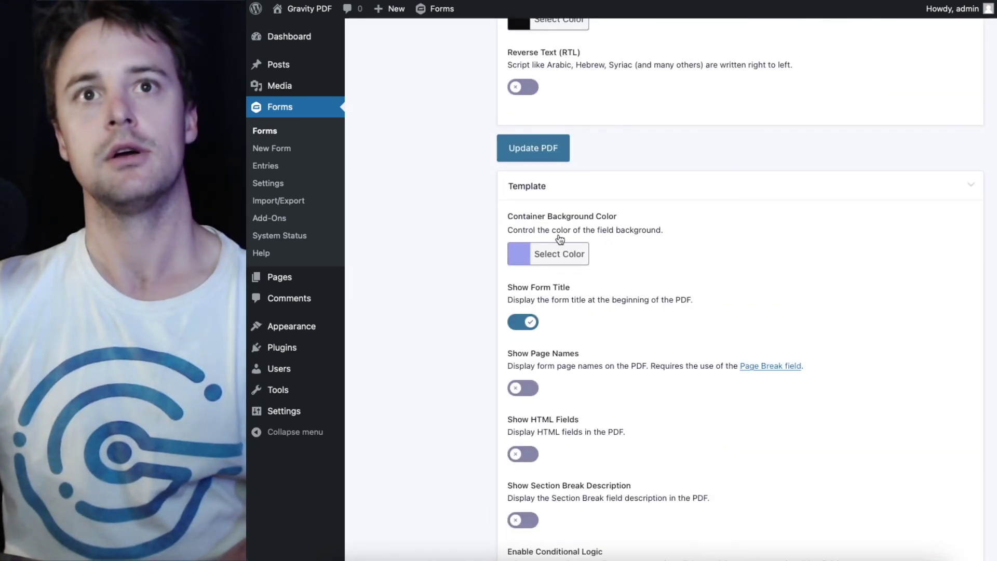
{"action": "left_click", "coordinate": [569, 254]}
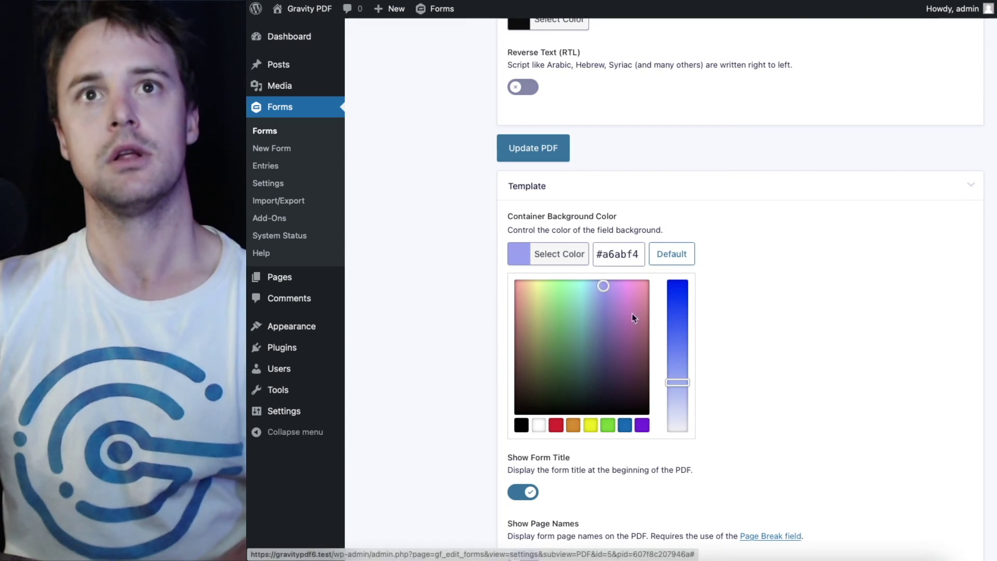
{"action": "left_click", "coordinate": [672, 254]}
{"action": "left_click", "coordinate": [452, 276]}
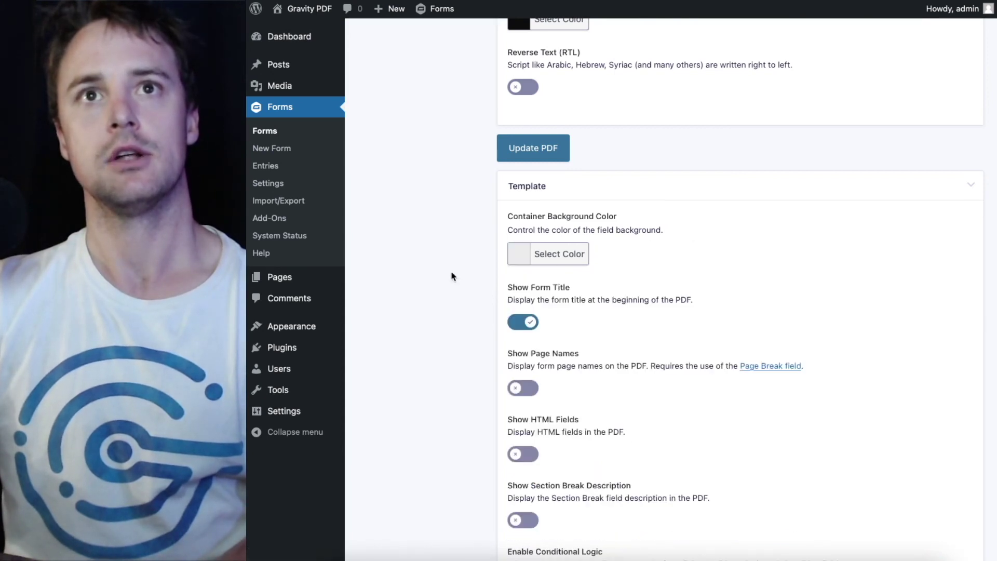
{"action": "left_click", "coordinate": [537, 145]}
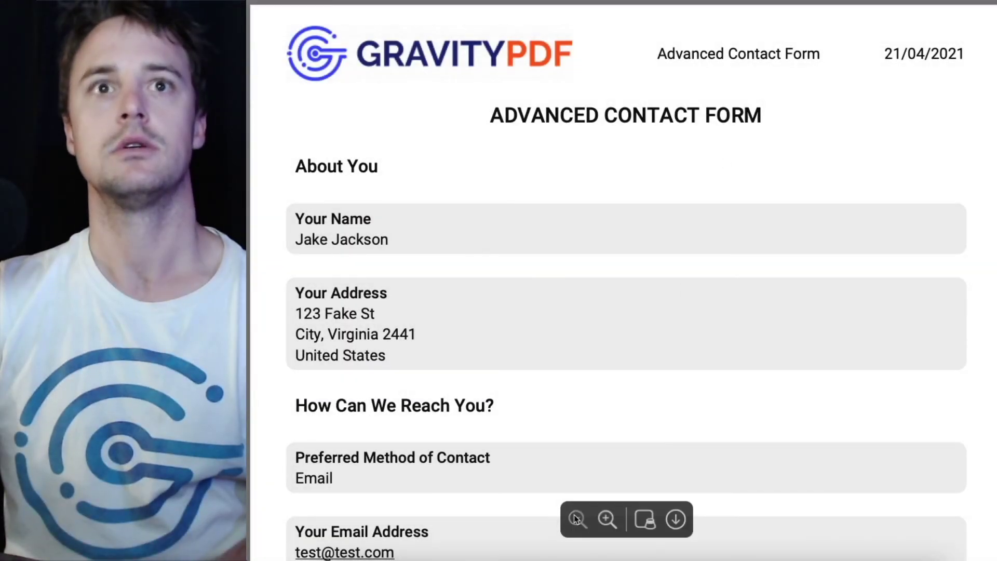
- Zoom out to the full page showing grey Roboto fields, logo header and thank-you footer
{"action": "left_click", "coordinate": [575, 518]}
{"action": "scroll", "coordinate": [660, 205], "scroll_direction": "down", "scroll_amount": 1}
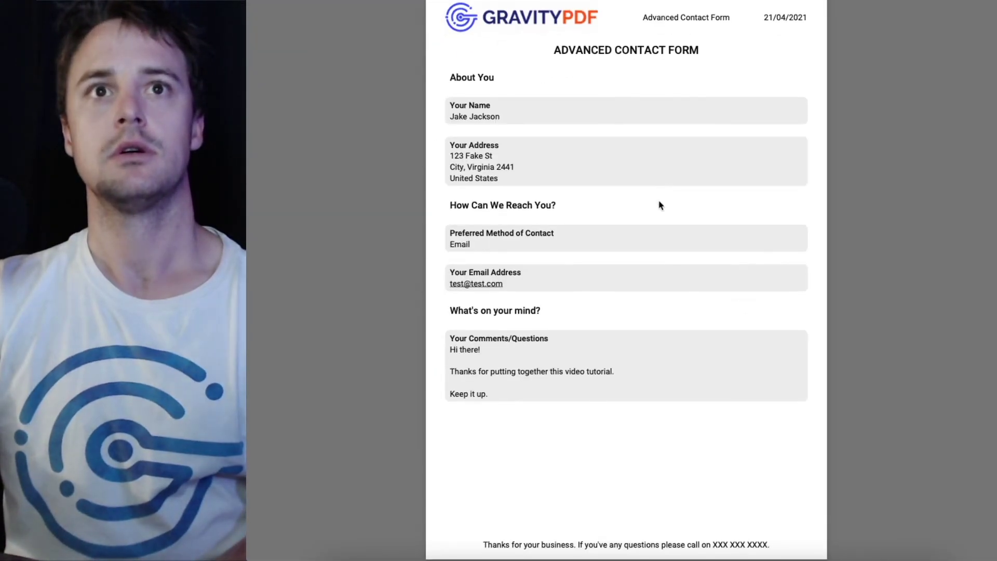